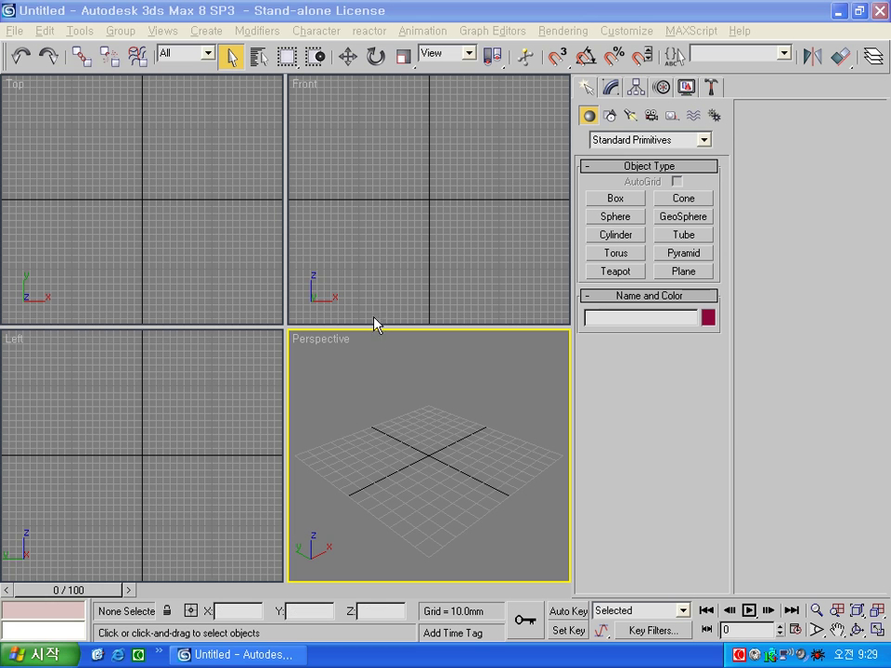
Draw a rectangle spline in the Top view
{"action": "left_click", "coordinate": [609, 115]}
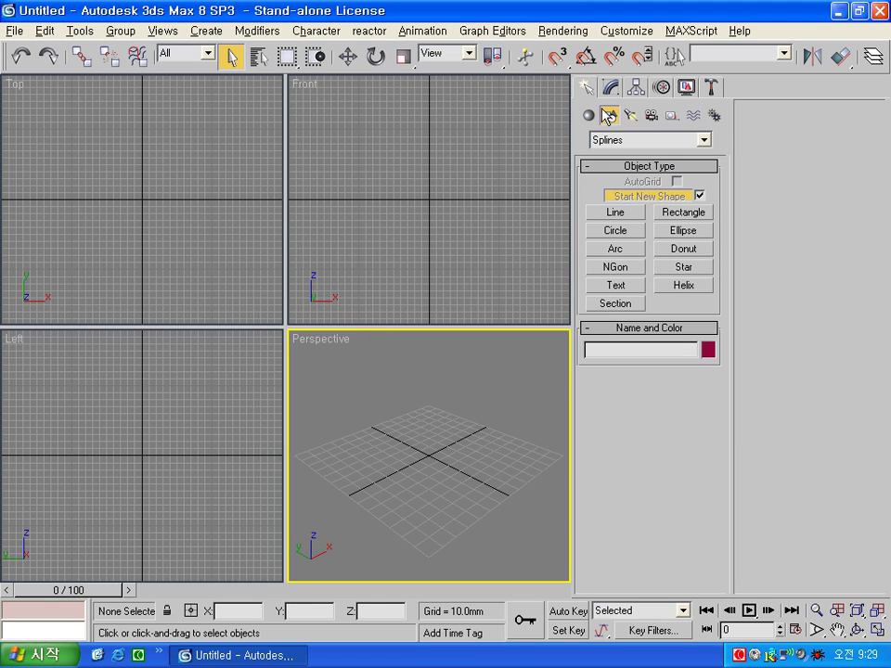
{"action": "left_click", "coordinate": [682, 212]}
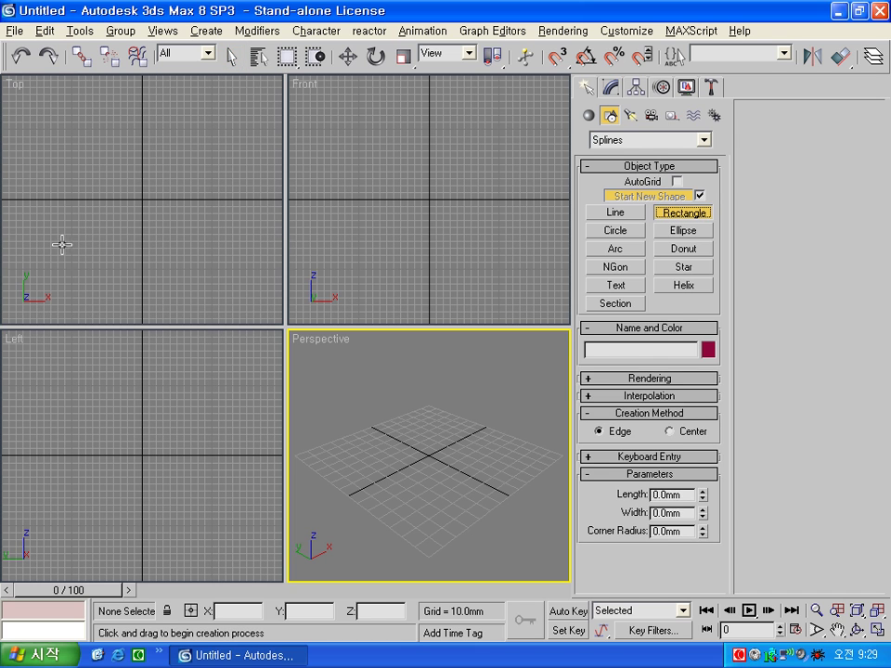
{"action": "left_click", "coordinate": [67, 244]}
{"action": "left_click_drag", "start_coordinate": [67, 244], "coordinate": [233, 152]}
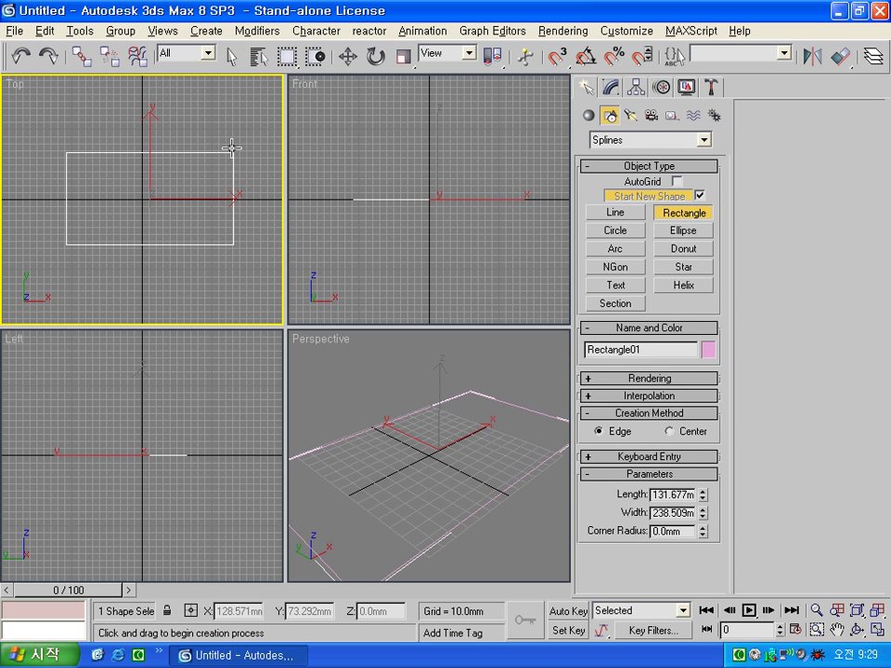
Set the rectangle to length 700, width 1200 and corner radius 50, then zoom all views to fit
{"action": "double_click", "coordinate": [668, 495]}
{"action": "type", "text": "700"}
{"action": "key", "text": "Tab"}
{"action": "type", "text": "12"}
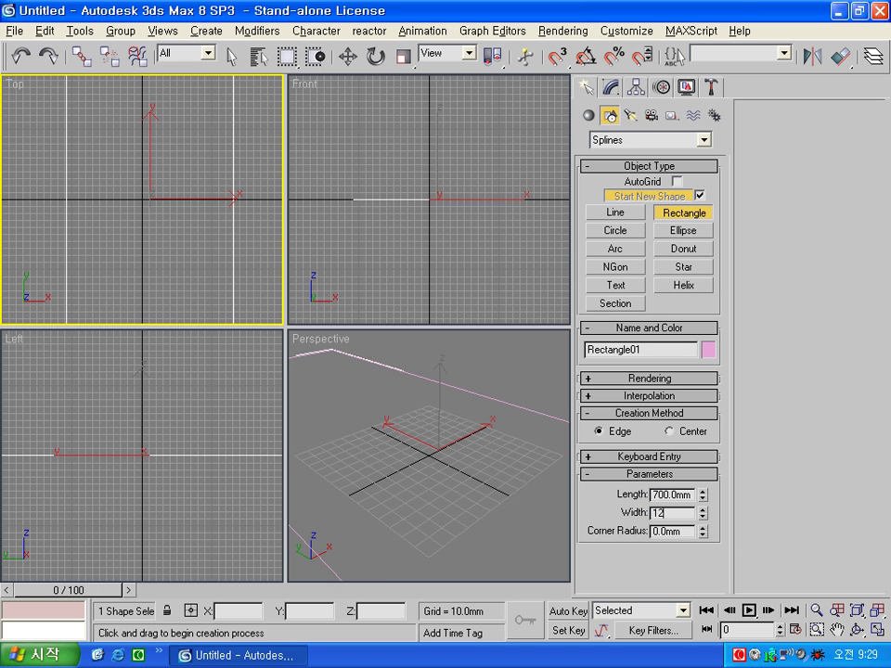
{"action": "key", "text": "Tab"}
{"action": "type", "text": "50"}
{"action": "key", "text": "Return"}
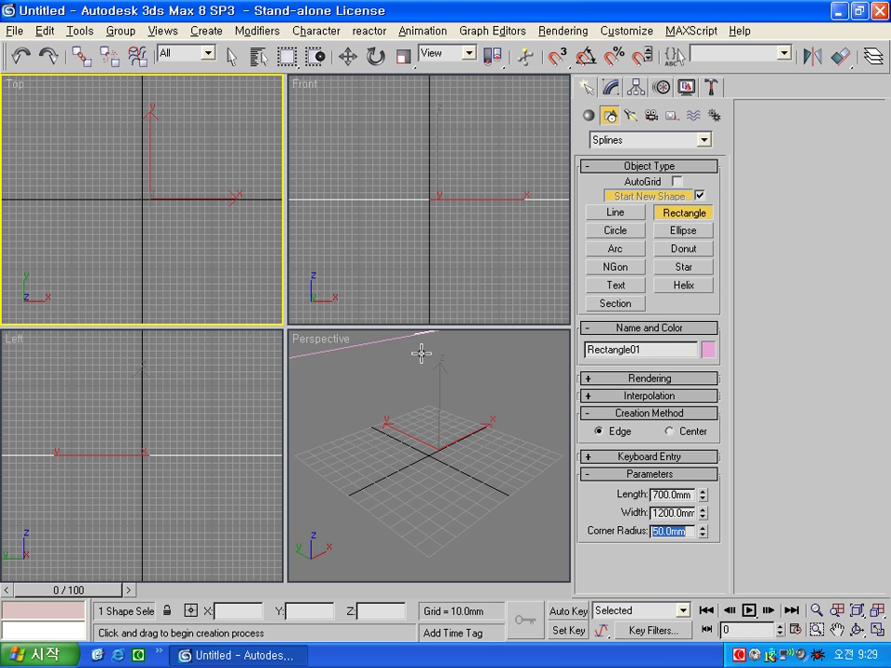
{"action": "left_click", "coordinate": [610, 542]}
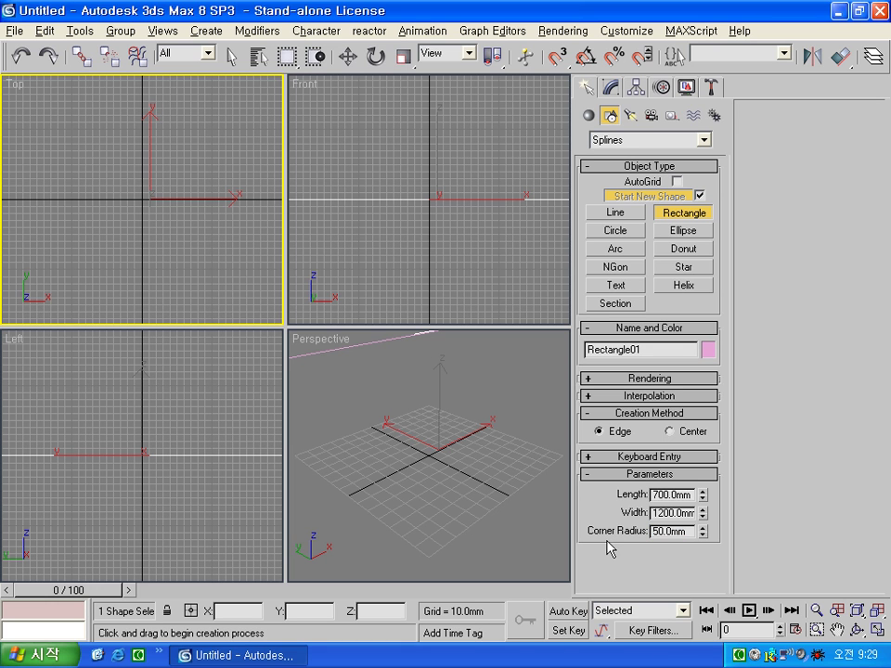
{"action": "key", "text": "z"}
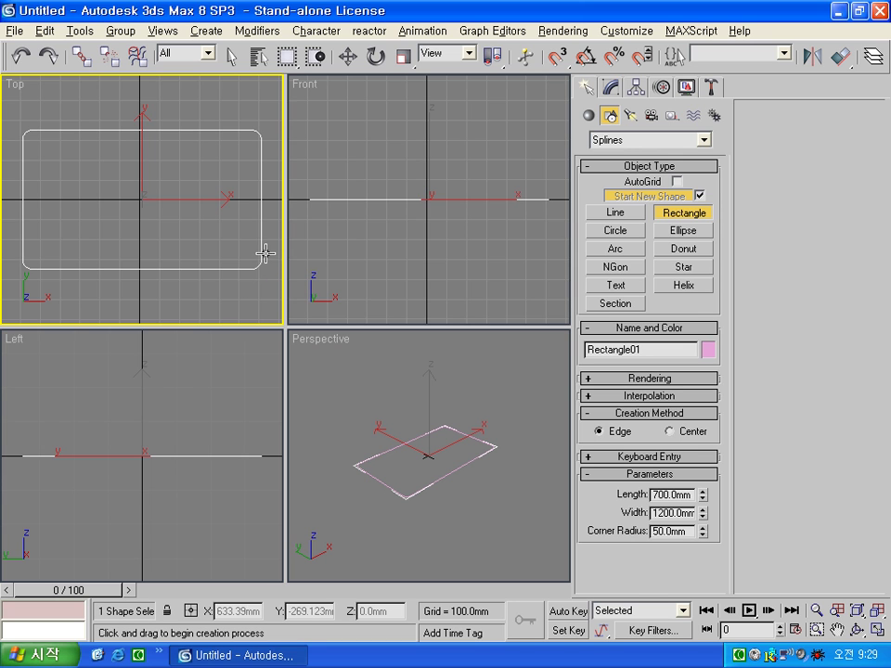
Move Rectangle01 to X 0, Y 0, Z 450 with the Move Transform Type-In
{"action": "left_click", "coordinate": [348, 56]}
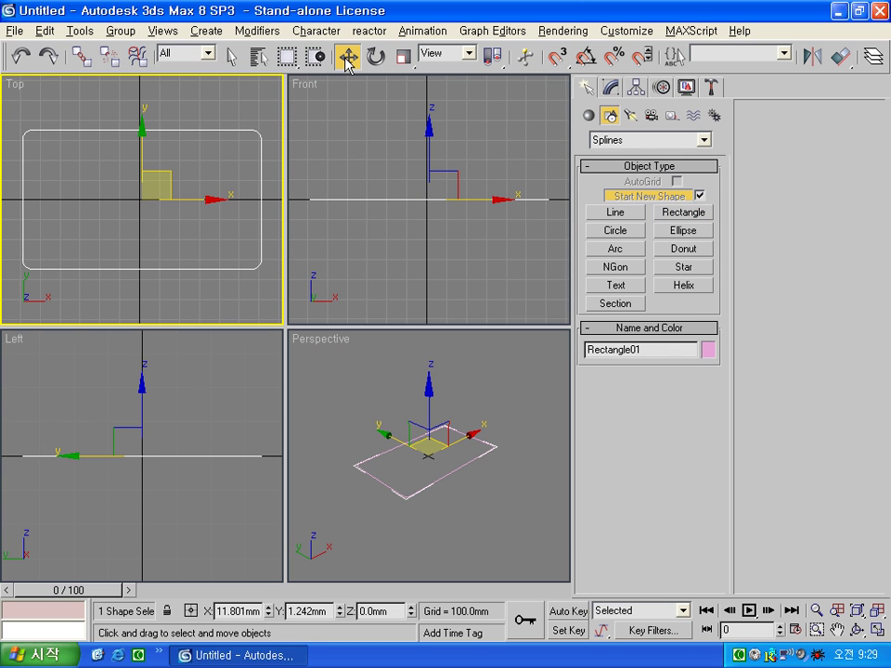
{"action": "right_click", "coordinate": [349, 61]}
{"action": "double_click", "coordinate": [478, 291]}
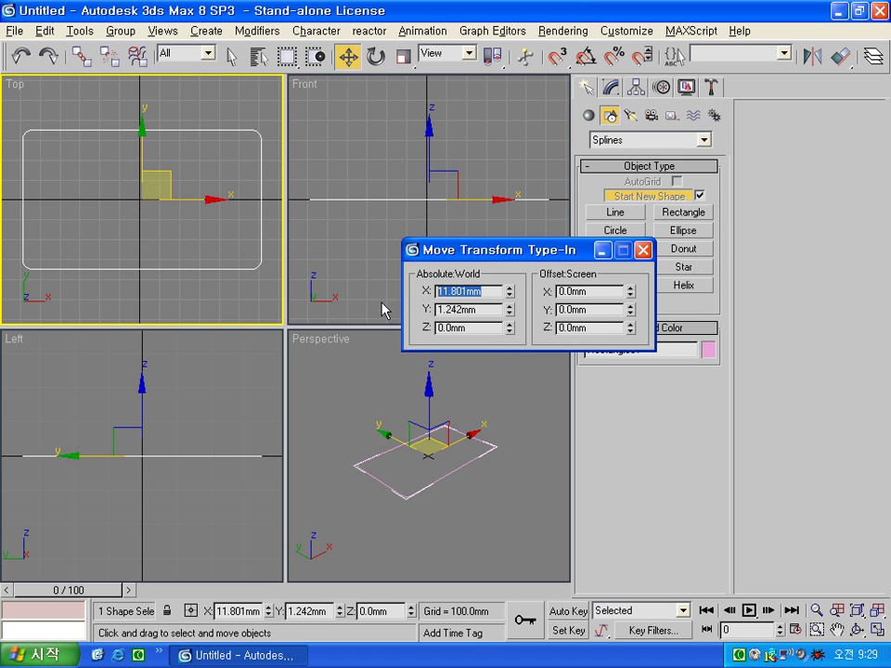
{"action": "type", "text": "0"}
{"action": "key", "text": "Tab"}
{"action": "type", "text": "0"}
{"action": "key", "text": "Tab"}
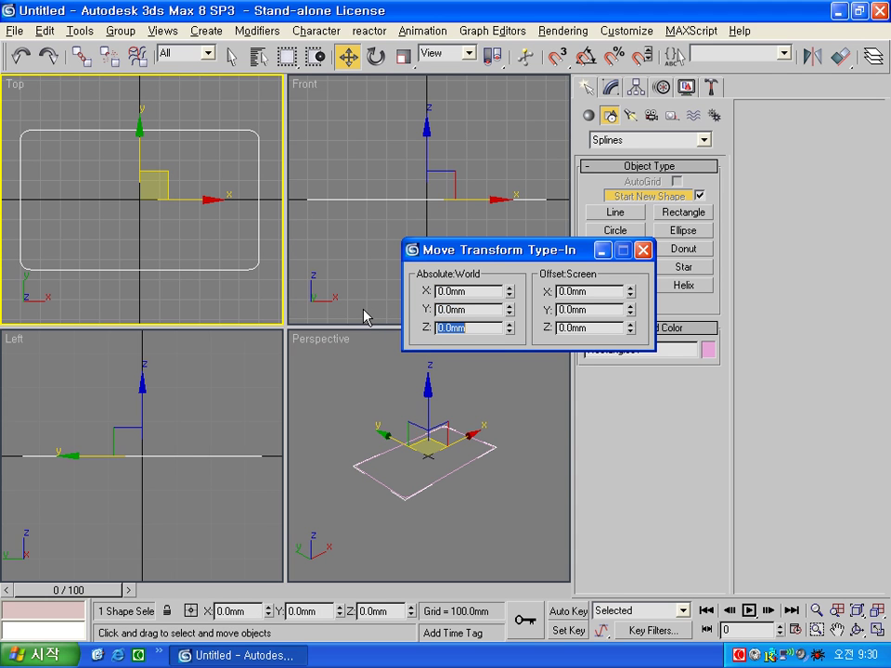
{"action": "type", "text": "450"}
{"action": "key", "text": "Return"}
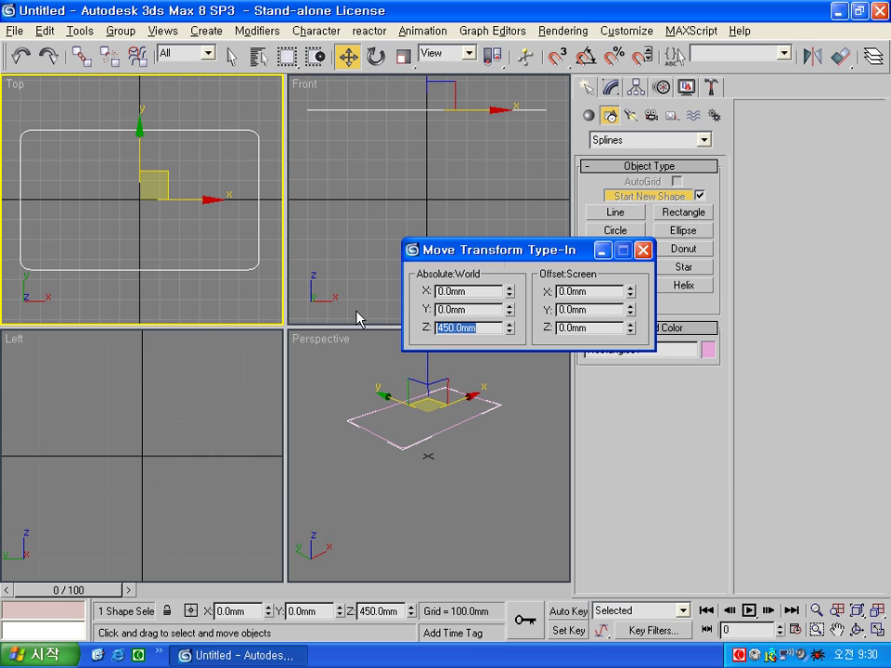
{"action": "left_click", "coordinate": [641, 250]}
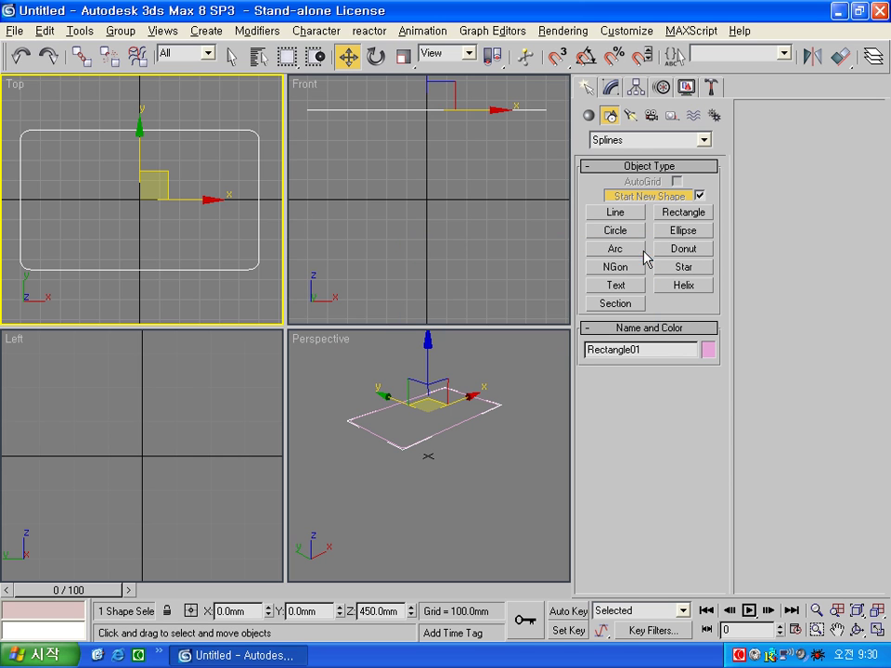
{"action": "left_click", "coordinate": [485, 146]}
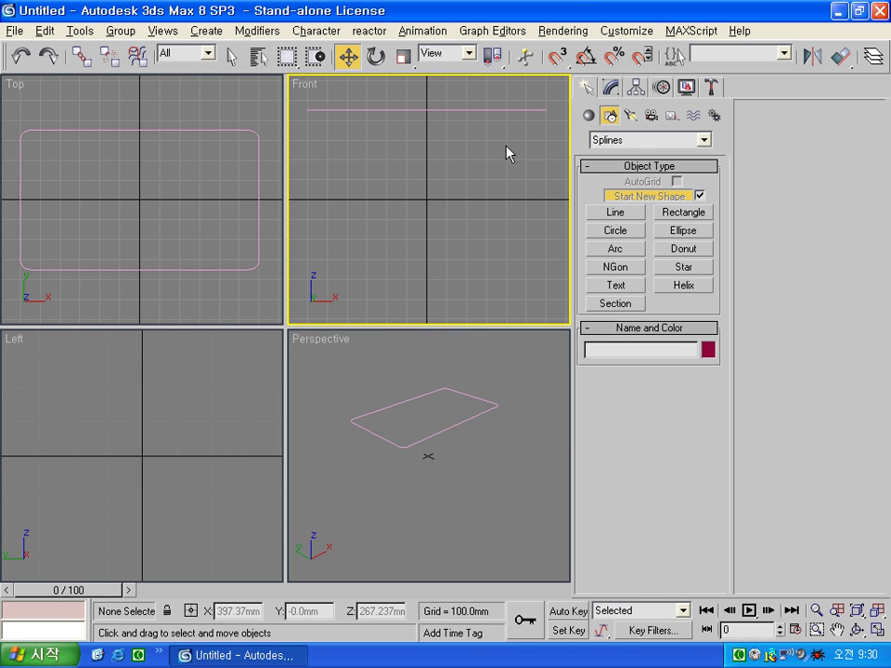
Draw a 40 by 40 square rectangle at the tabletop line's end in the Front view
{"action": "middle_click_drag", "start_coordinate": [506, 154], "coordinate": [419, 227]}
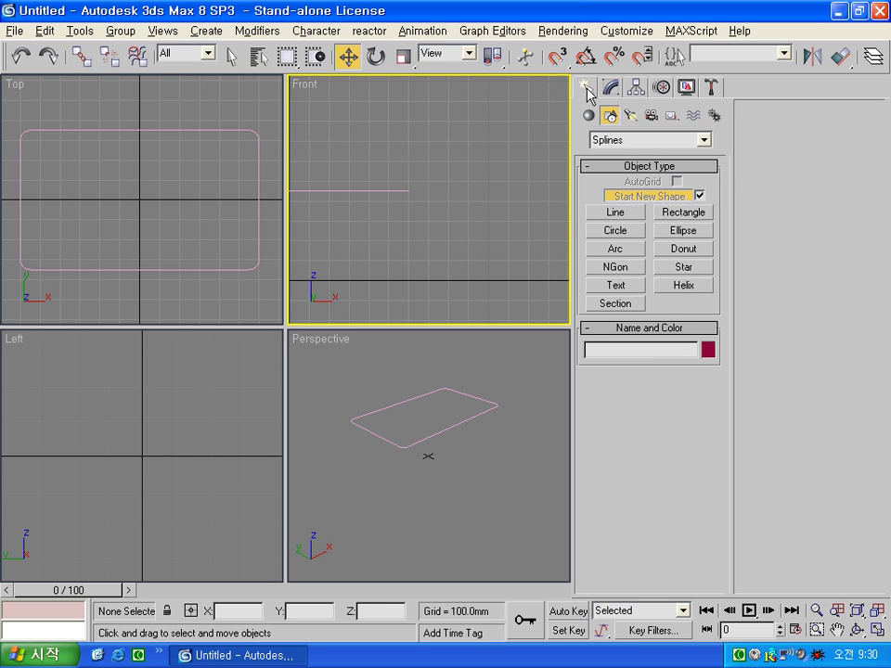
{"action": "left_click", "coordinate": [683, 215]}
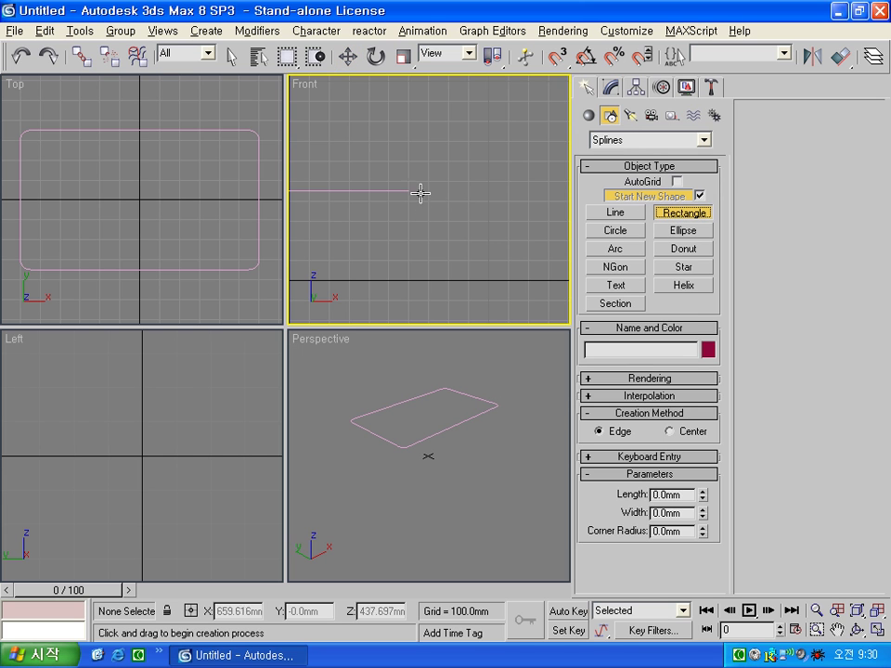
{"action": "left_click_drag", "start_coordinate": [433, 200], "coordinate": [437, 192]}
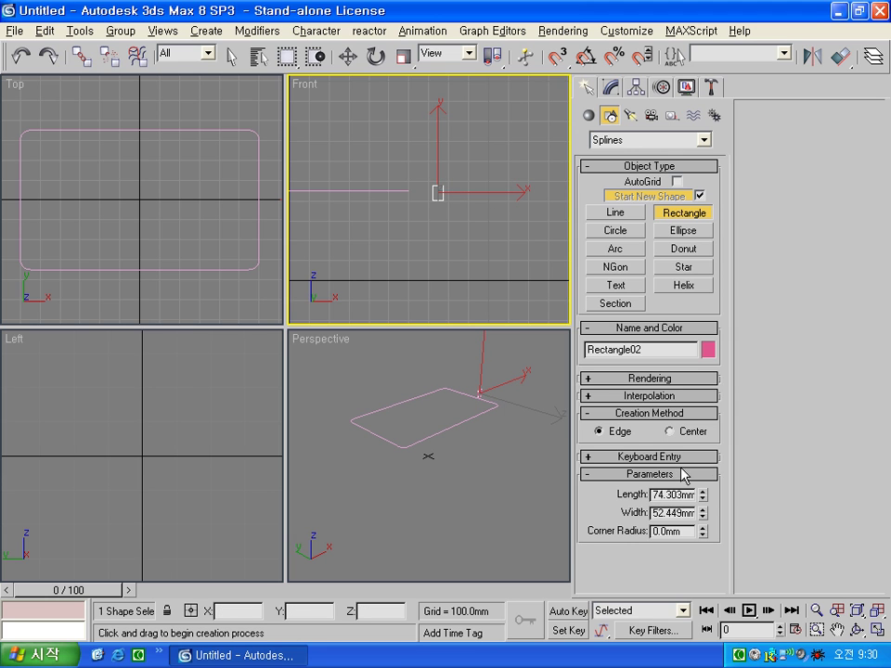
{"action": "double_click", "coordinate": [664, 494]}
{"action": "type", "text": "40"}
{"action": "key", "text": "Tab"}
{"action": "type", "text": "40"}
{"action": "key", "text": "Tab"}
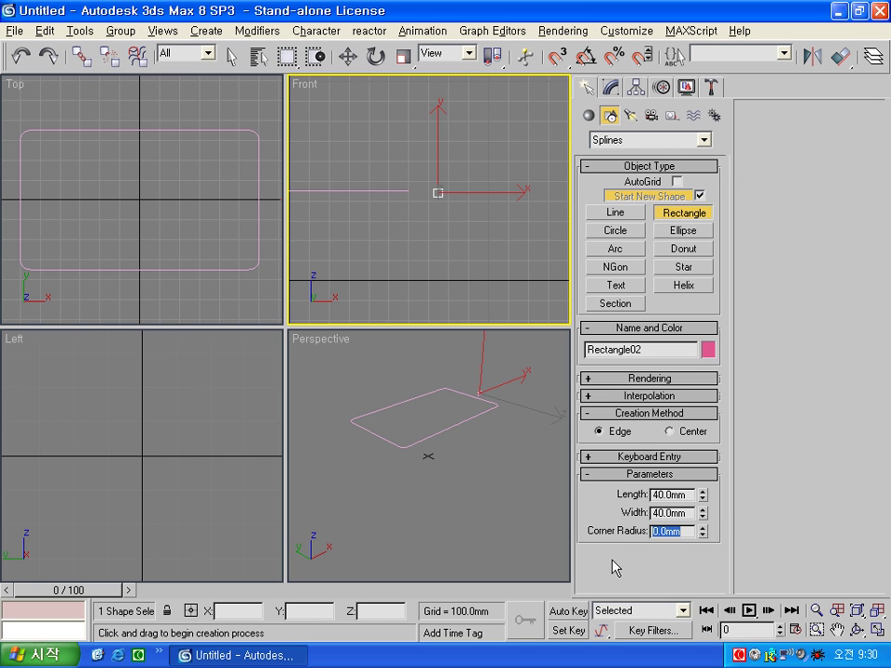
{"action": "key", "text": "Return"}
Zoom to the new square and maximize the Front viewport
{"action": "key", "text": "ctrl+shift+z"}
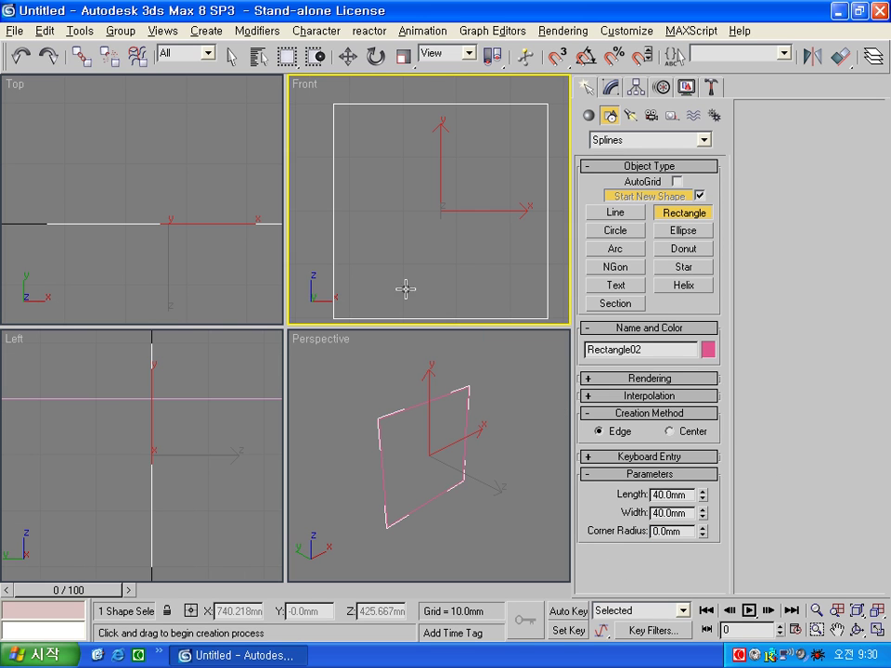
{"action": "middle_click_drag", "start_coordinate": [449, 242], "coordinate": [441, 234]}
{"action": "key", "text": "alt+w"}
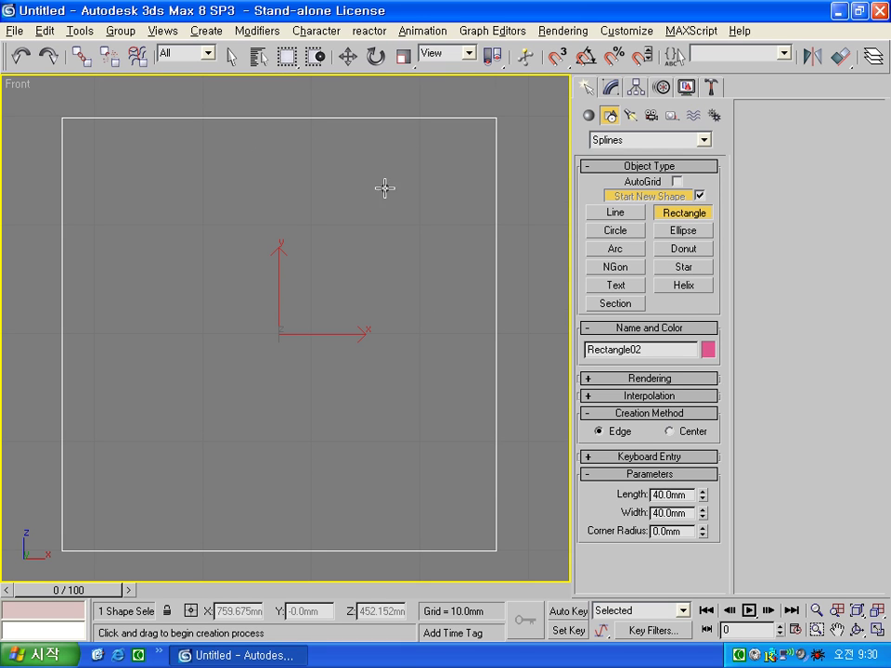
{"action": "left_click", "coordinate": [347, 274]}
{"action": "scroll", "coordinate": [306, 284], "scroll_direction": "down", "scroll_amount": 2}
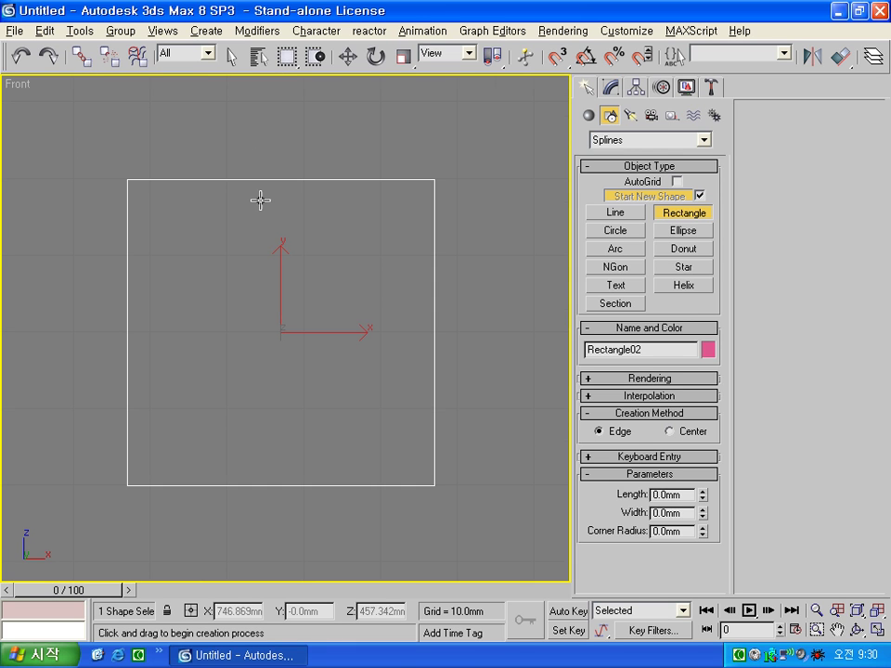
{"action": "left_click", "coordinate": [340, 59]}
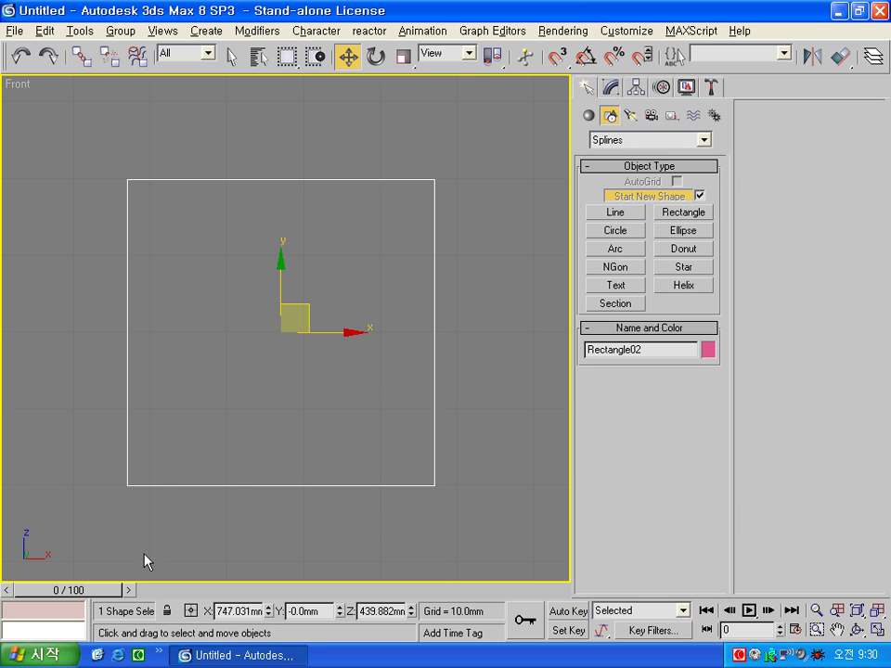
Enable 3D Snap with Grid Points and Endpoint, no Midpoint, and snap the square to X 750, Z 440
{"action": "left_click", "coordinate": [556, 57]}
{"action": "right_click", "coordinate": [558, 57]}
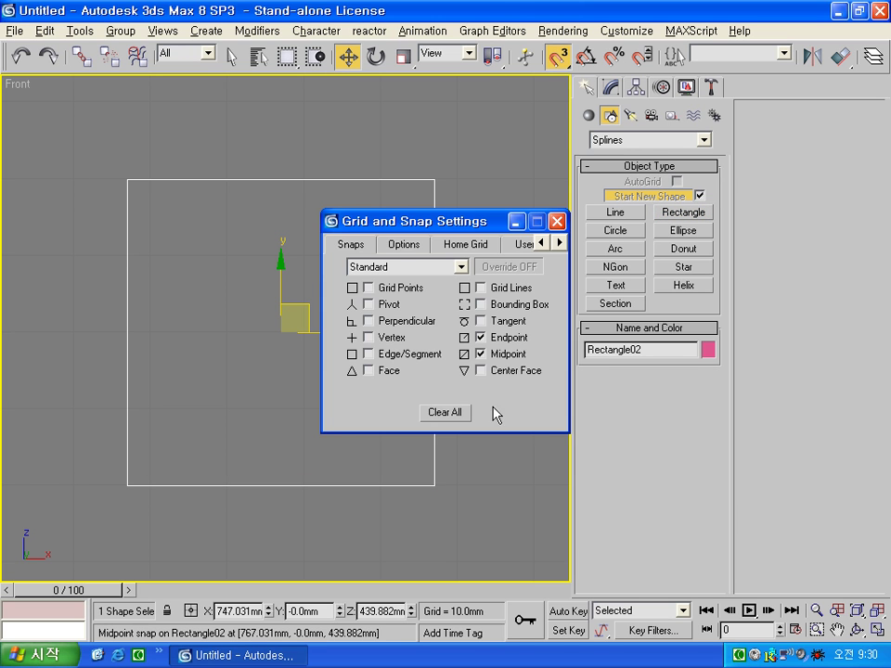
{"action": "left_click", "coordinate": [480, 353]}
{"action": "left_click", "coordinate": [367, 288]}
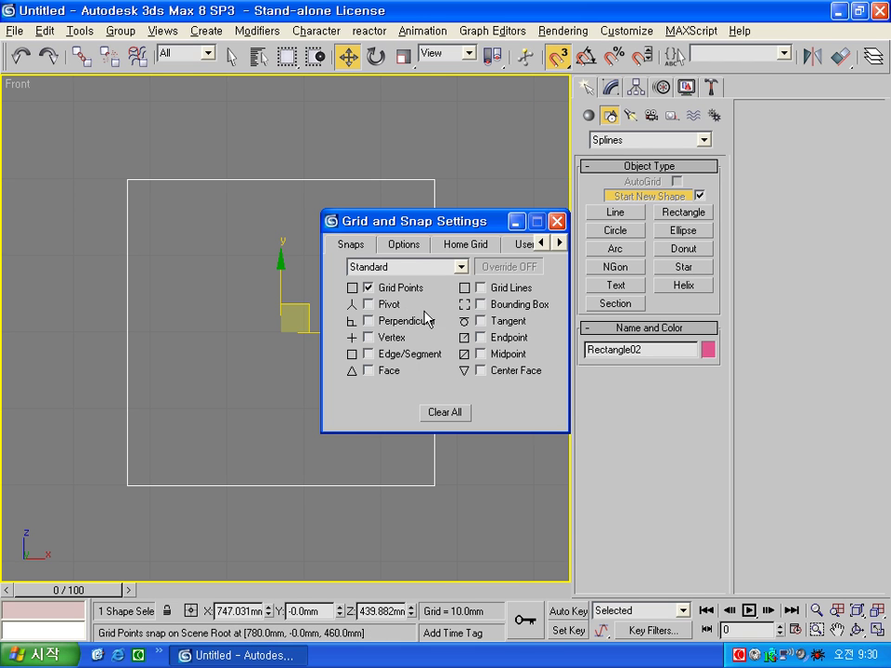
{"action": "left_click", "coordinate": [506, 338]}
{"action": "left_click_drag", "start_coordinate": [127, 179], "coordinate": [158, 168]}
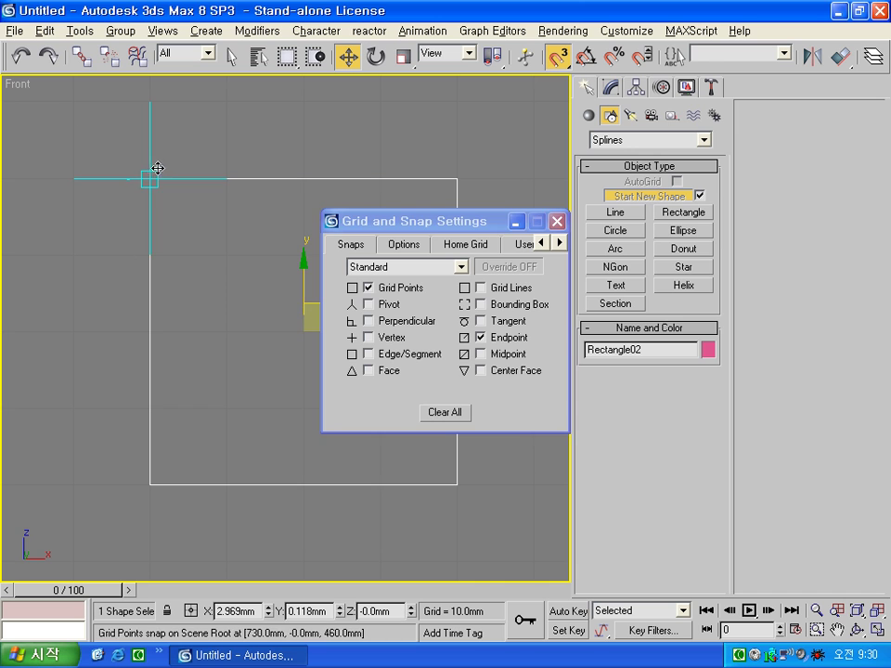
{"action": "left_click", "coordinate": [556, 222]}
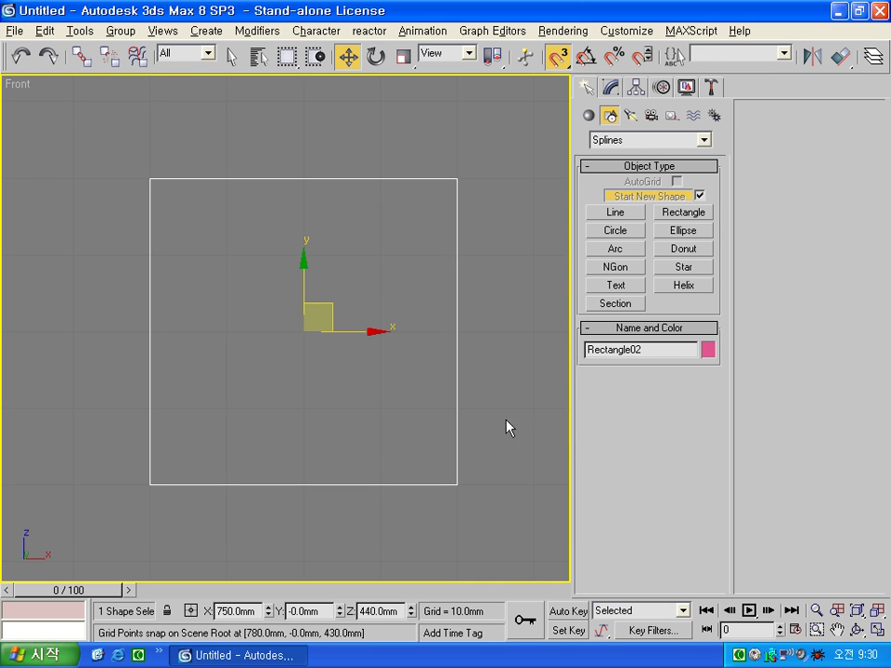
Draw three more snapped rectangles overlapping the square's upper-right corner in a stepped layout
{"action": "left_click", "coordinate": [682, 213]}
{"action": "mouse_move", "coordinate": [226, 101]}
{"action": "left_mouse_down"}
{"action": "mouse_move", "coordinate": [492, 262]}
{"action": "mouse_move", "coordinate": [532, 255]}
{"action": "left_mouse_up"}
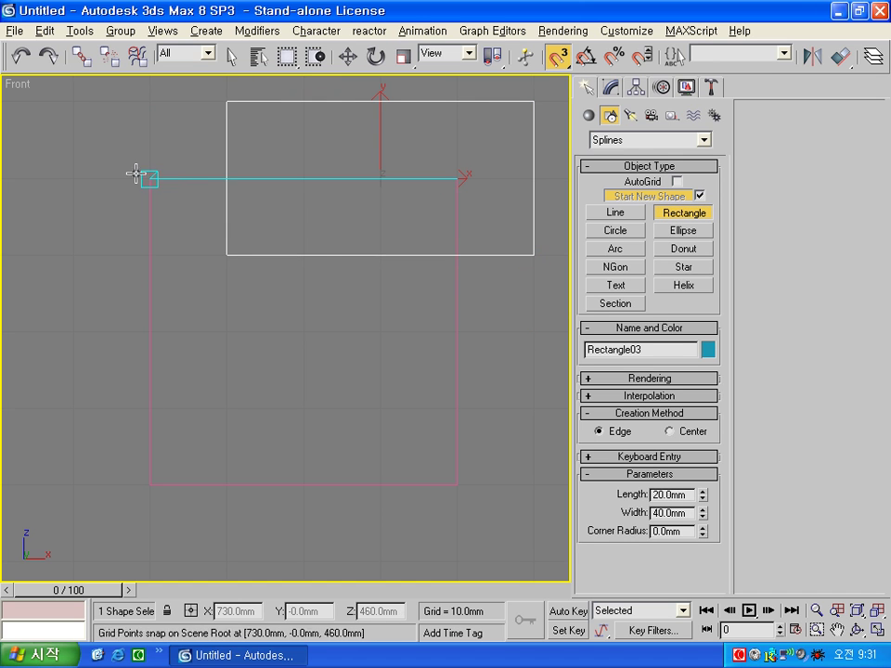
{"action": "mouse_move", "coordinate": [303, 331]}
{"action": "left_mouse_down"}
{"action": "mouse_move", "coordinate": [554, 178]}
{"action": "mouse_move", "coordinate": [560, 85]}
{"action": "left_mouse_up"}
{"action": "scroll", "coordinate": [343, 447], "scroll_direction": "down", "scroll_amount": 3}
{"action": "scroll", "coordinate": [325, 390], "scroll_direction": "up", "scroll_amount": 2}
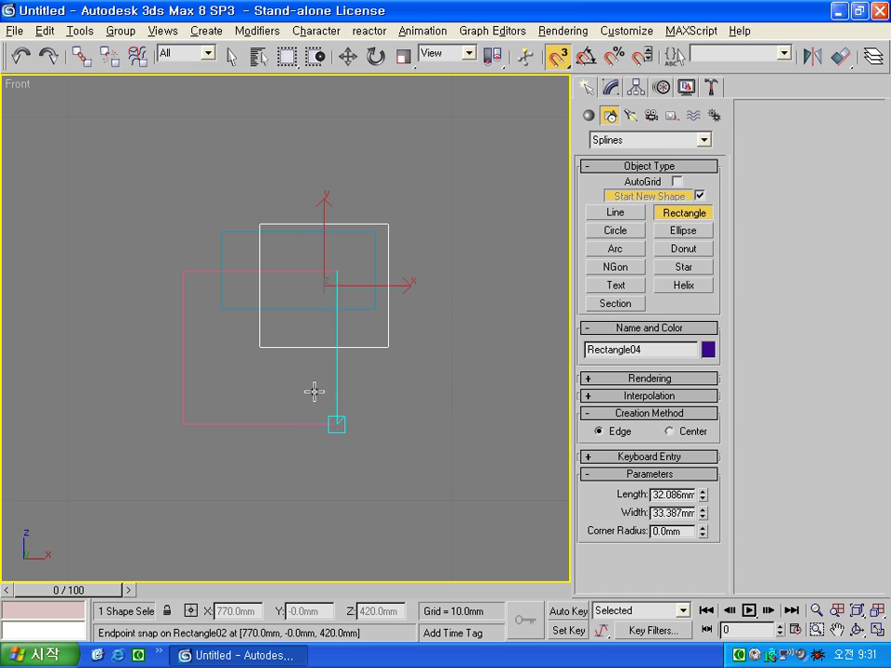
{"action": "mouse_move", "coordinate": [298, 386]}
{"action": "left_mouse_down"}
{"action": "mouse_move", "coordinate": [469, 320]}
{"action": "mouse_move", "coordinate": [451, 309]}
{"action": "left_mouse_up"}
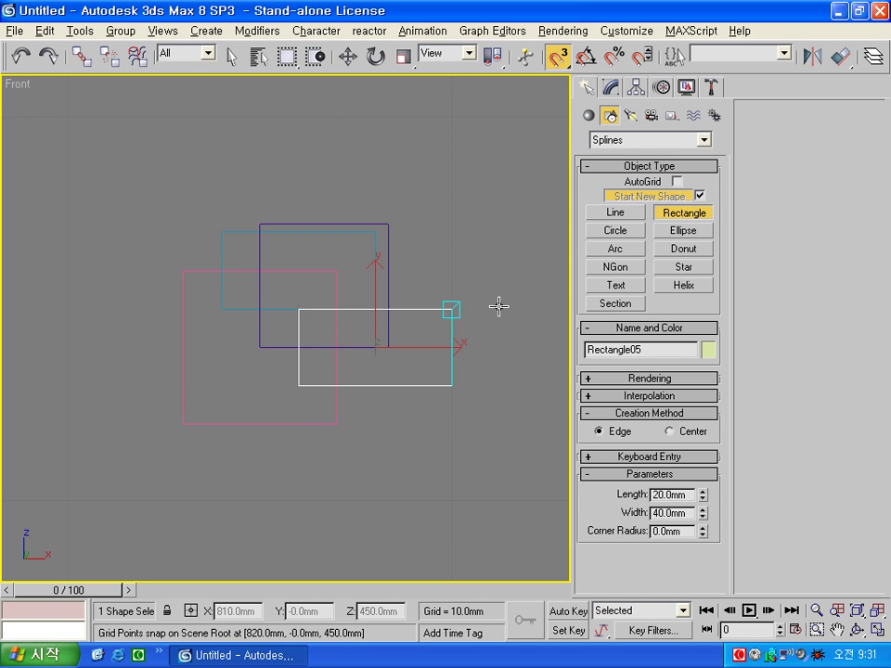
Turn off snapping, select Rectangle02 and open it in the Modify panel
{"action": "key", "text": "w"}
{"action": "key", "text": "s"}
{"action": "left_click", "coordinate": [321, 401]}
{"action": "scroll", "coordinate": [306, 428], "scroll_direction": "up", "scroll_amount": 2}
{"action": "left_click", "coordinate": [246, 462]}
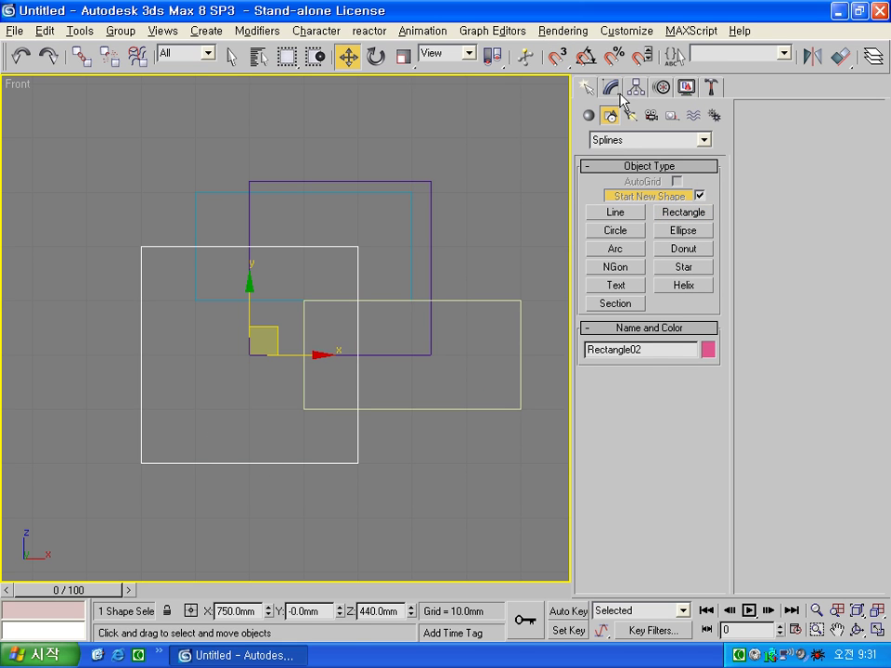
{"action": "key", "text": "bracketleft"}
{"action": "left_click", "coordinate": [611, 87]}
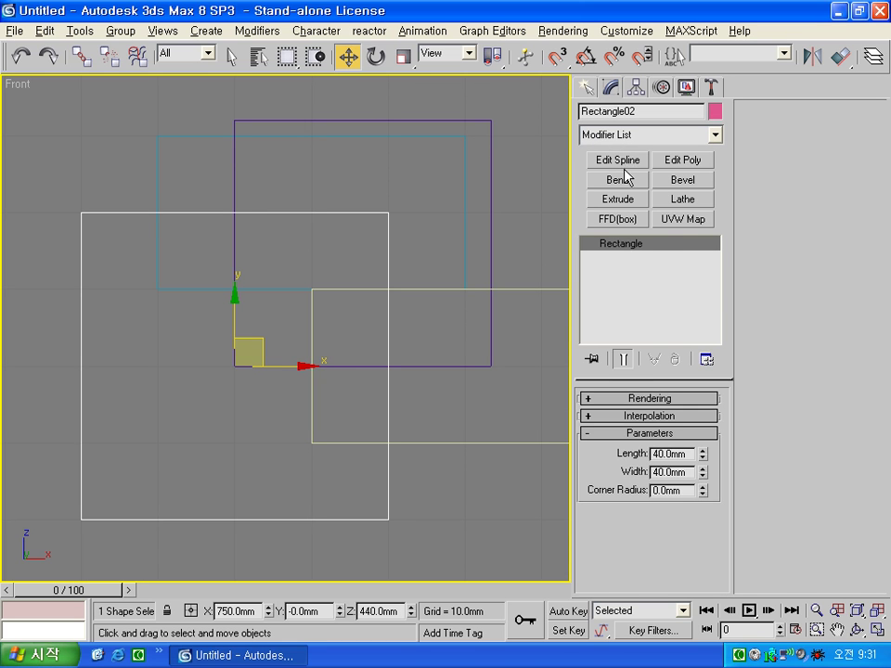
Add Edit Spline to Rectangle02, attach the cyan, purple and yellow rectangles, and enter Spline level
{"action": "left_click", "coordinate": [629, 163]}
{"action": "left_click", "coordinate": [775, 220]}
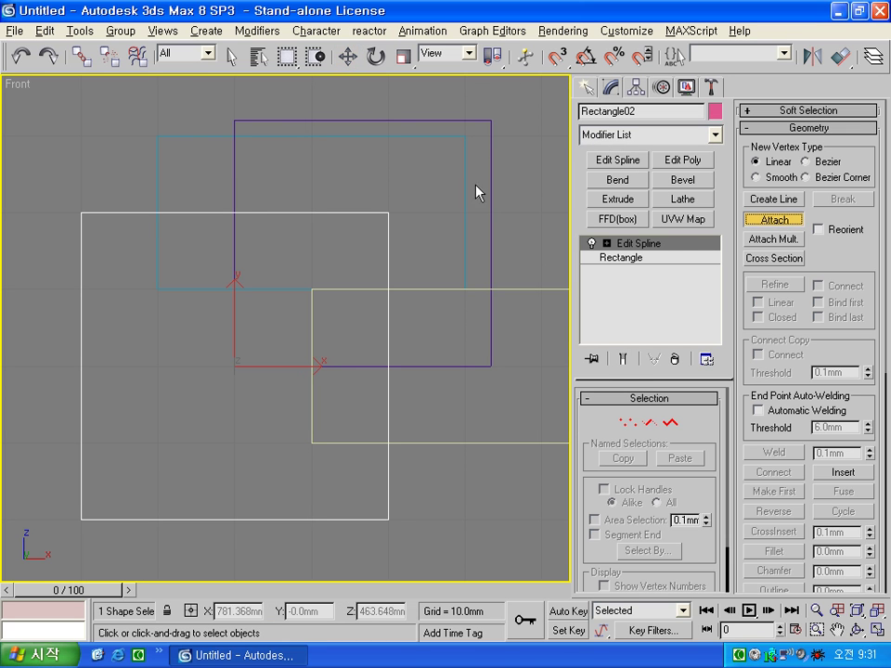
{"action": "left_click", "coordinate": [227, 136]}
{"action": "left_click", "coordinate": [249, 120]}
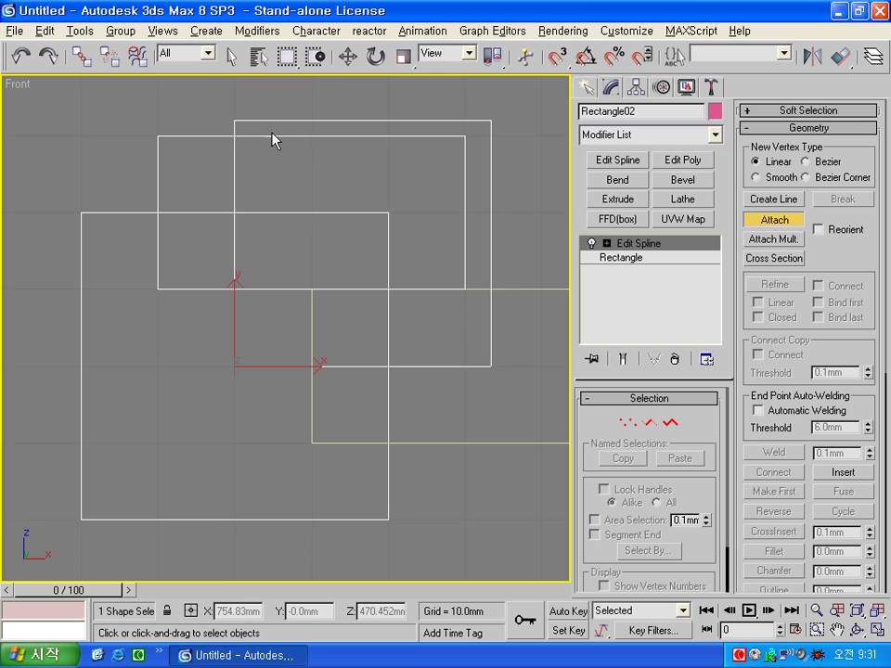
{"action": "left_click", "coordinate": [519, 290]}
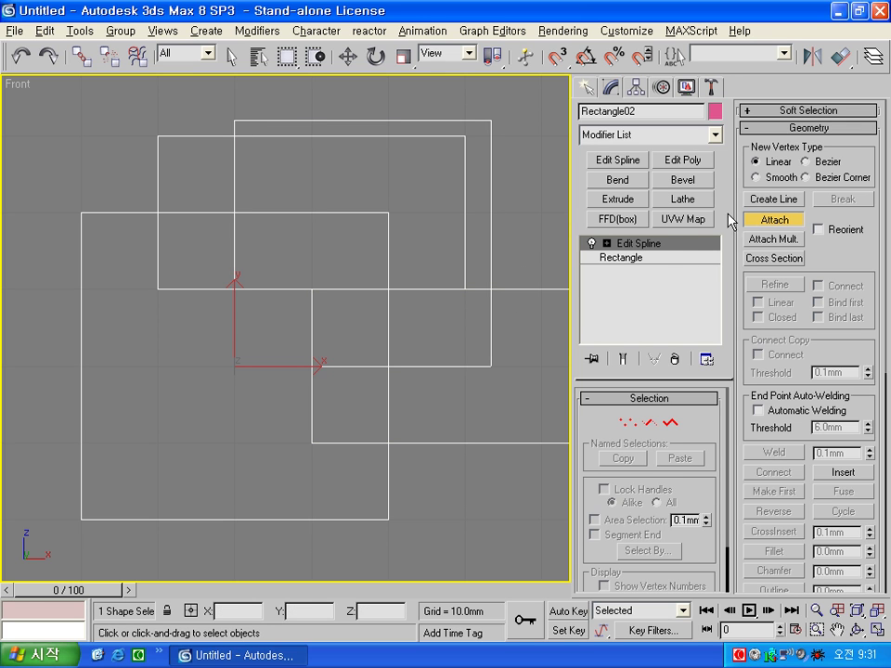
{"action": "key", "text": "w"}
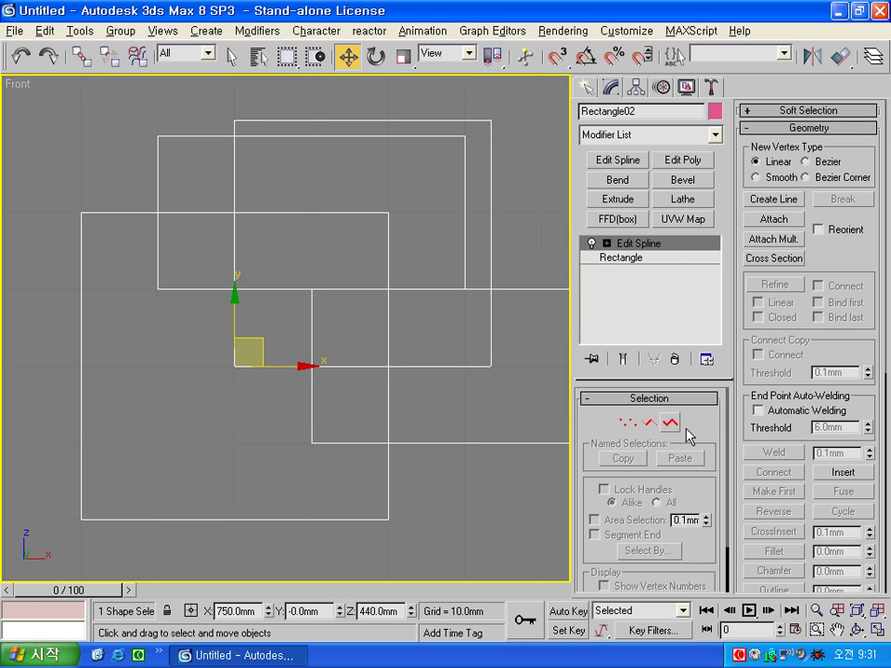
{"action": "left_click", "coordinate": [671, 423]}
Select the large square spline and Boolean-subtract the first overlapping rectangles from it
{"action": "left_click_drag", "start_coordinate": [132, 328], "coordinate": [38, 399]}
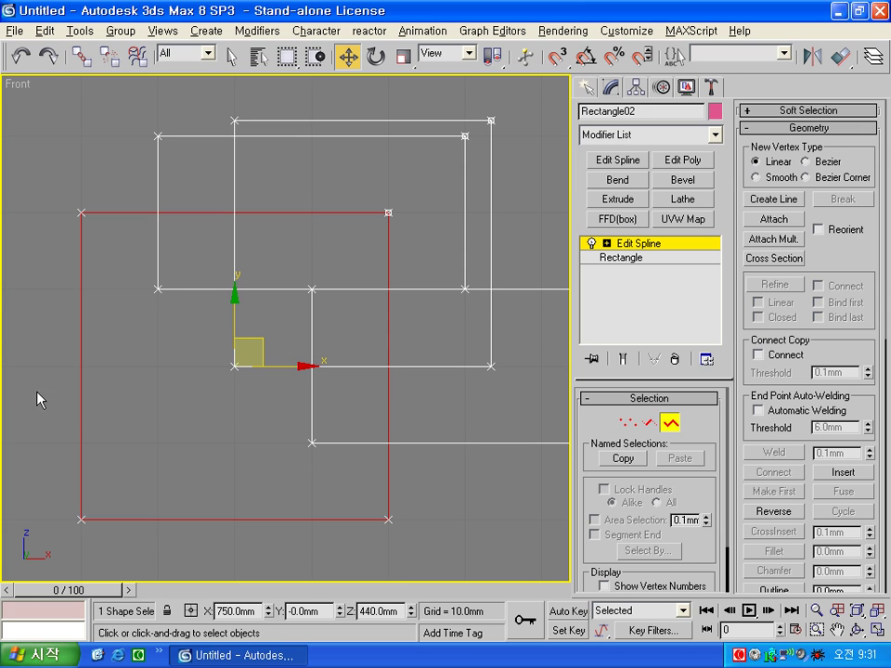
{"action": "scroll", "coordinate": [863, 376], "scroll_direction": "down", "scroll_amount": 5}
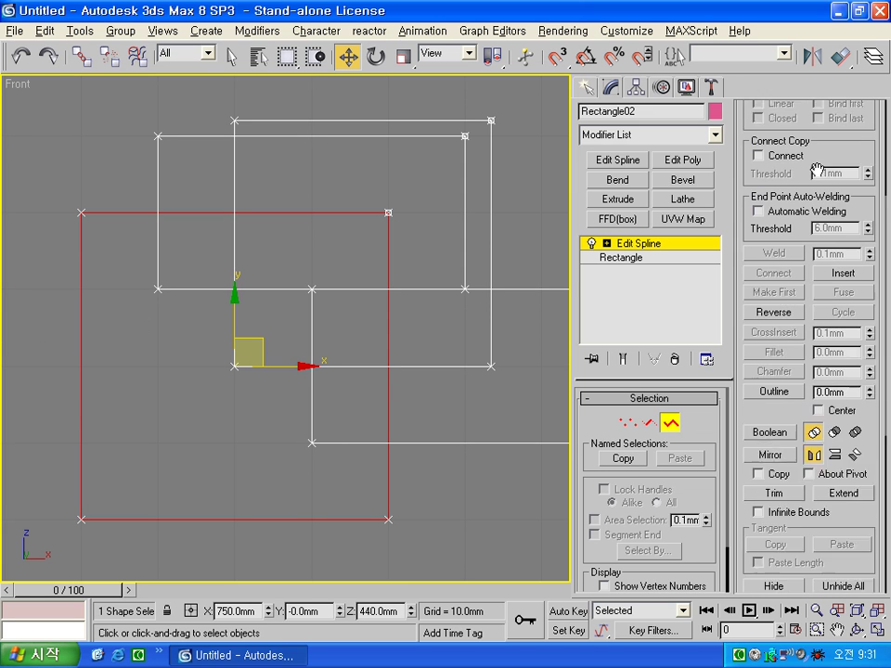
{"action": "left_click", "coordinate": [833, 399]}
{"action": "left_click", "coordinate": [770, 399]}
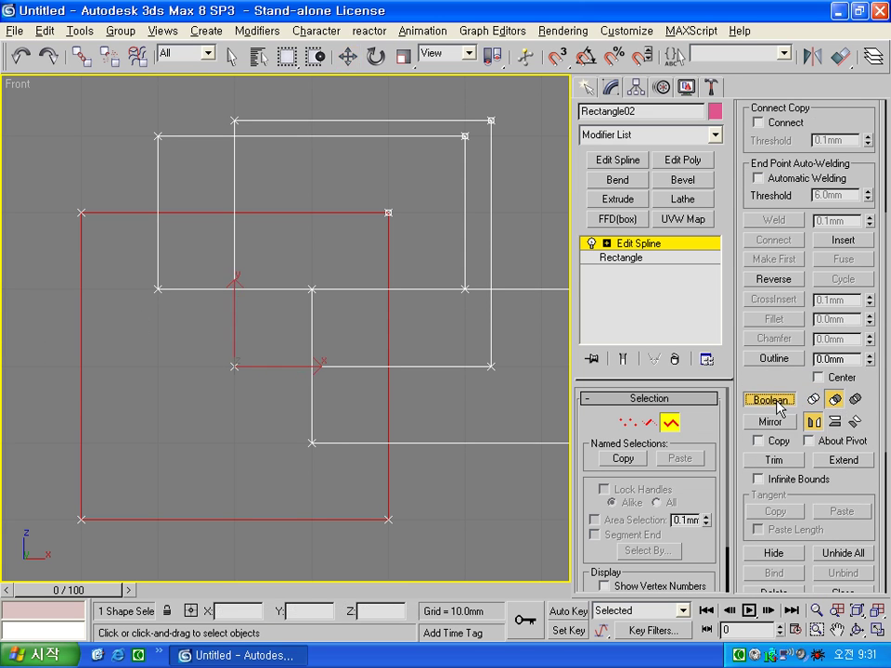
{"action": "left_click", "coordinate": [162, 137]}
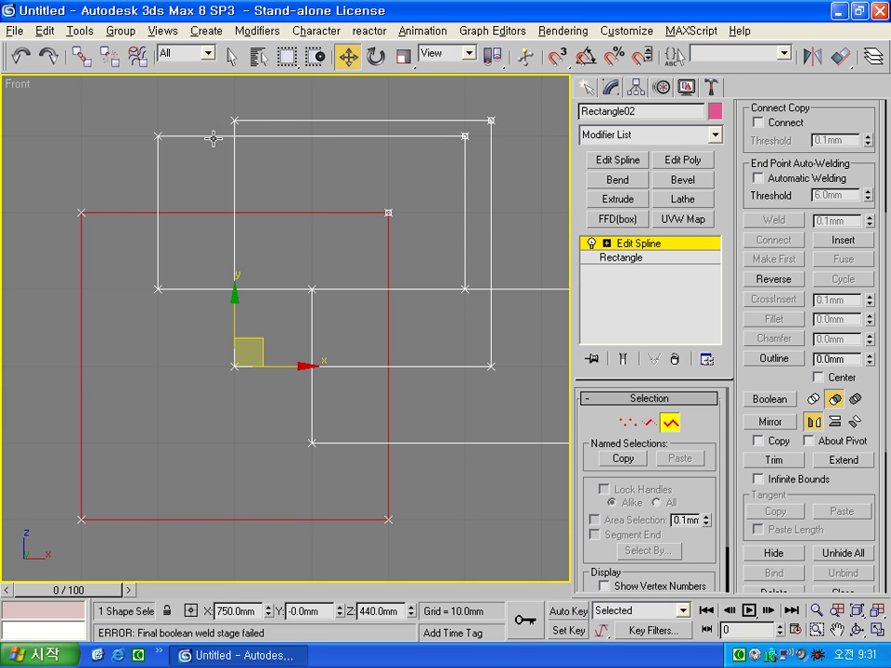
{"action": "left_click", "coordinate": [772, 399]}
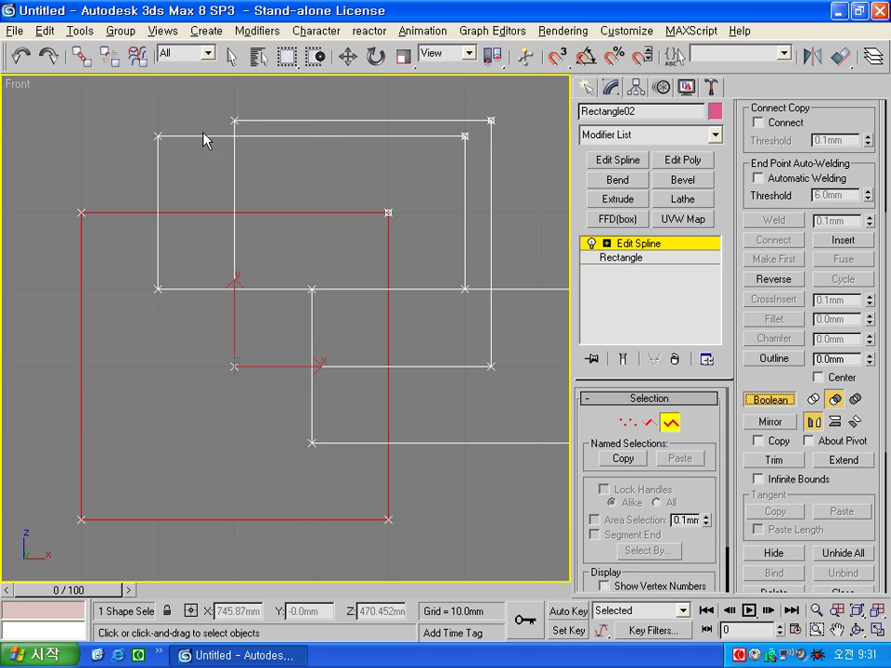
{"action": "left_click", "coordinate": [206, 137]}
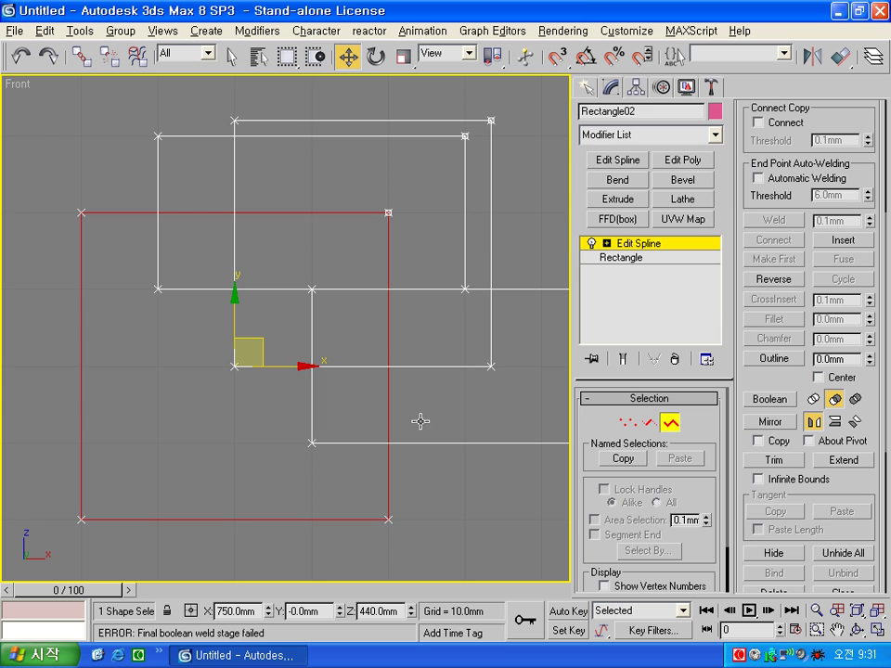
{"action": "left_click", "coordinate": [448, 513]}
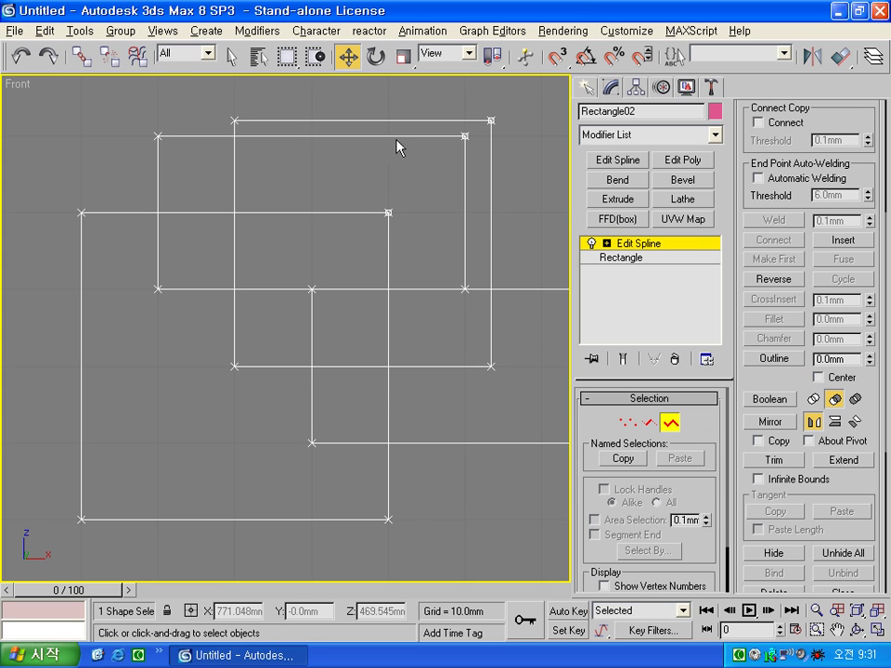
Reselect the square and retry subtracting the remaining rectangles
{"action": "left_click_drag", "start_coordinate": [420, 543], "coordinate": [338, 493]}
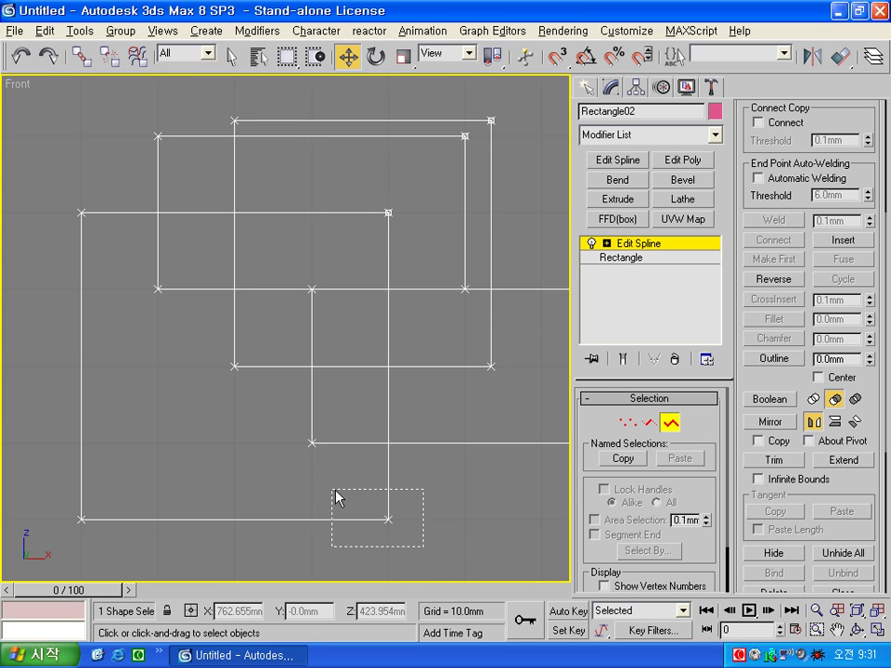
{"action": "left_click", "coordinate": [769, 399]}
{"action": "left_click", "coordinate": [192, 135]}
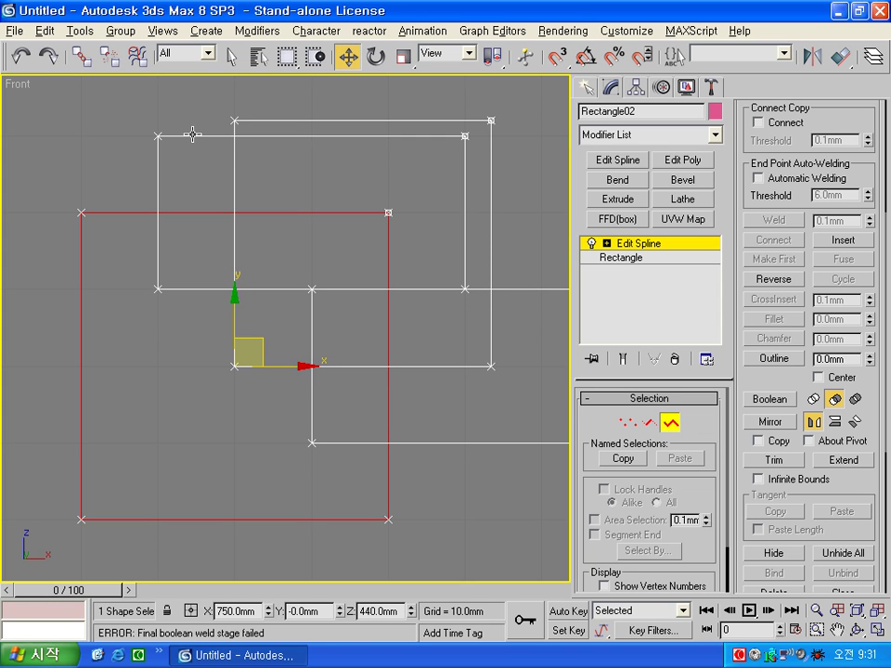
{"action": "left_click_drag", "start_coordinate": [303, 364], "coordinate": [298, 366]}
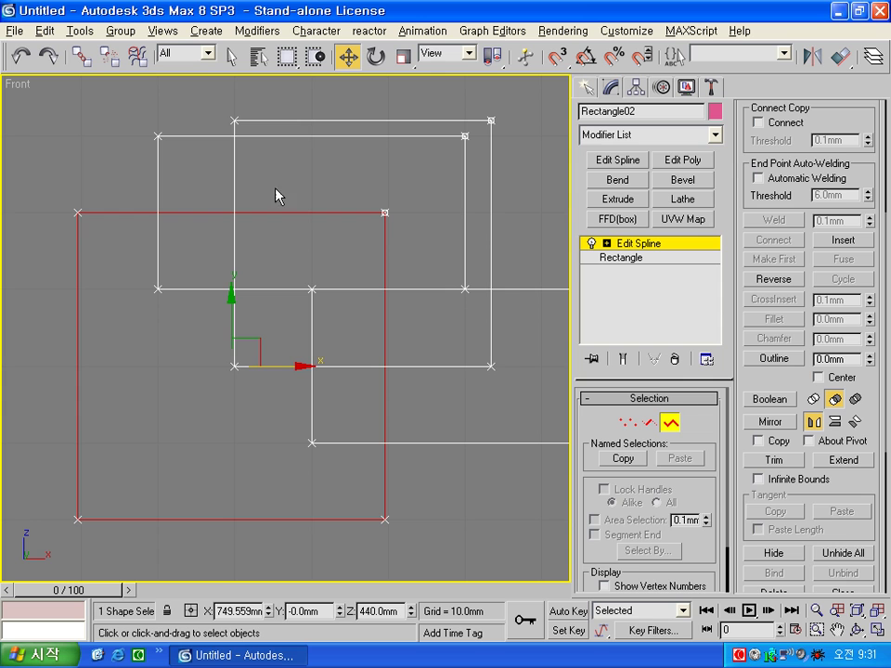
{"action": "left_click", "coordinate": [770, 399]}
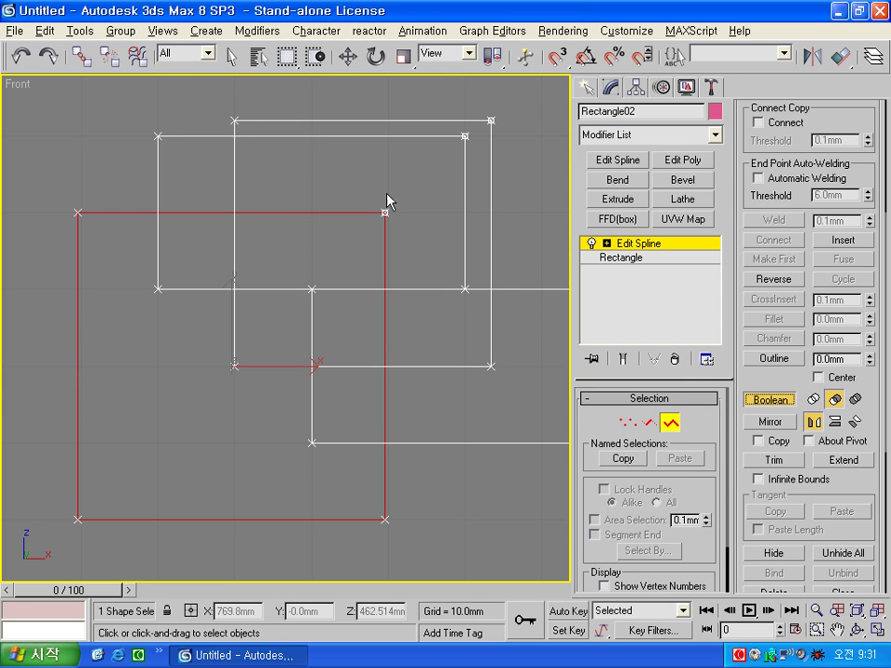
{"action": "left_click", "coordinate": [216, 137]}
{"action": "left_click", "coordinate": [183, 147]}
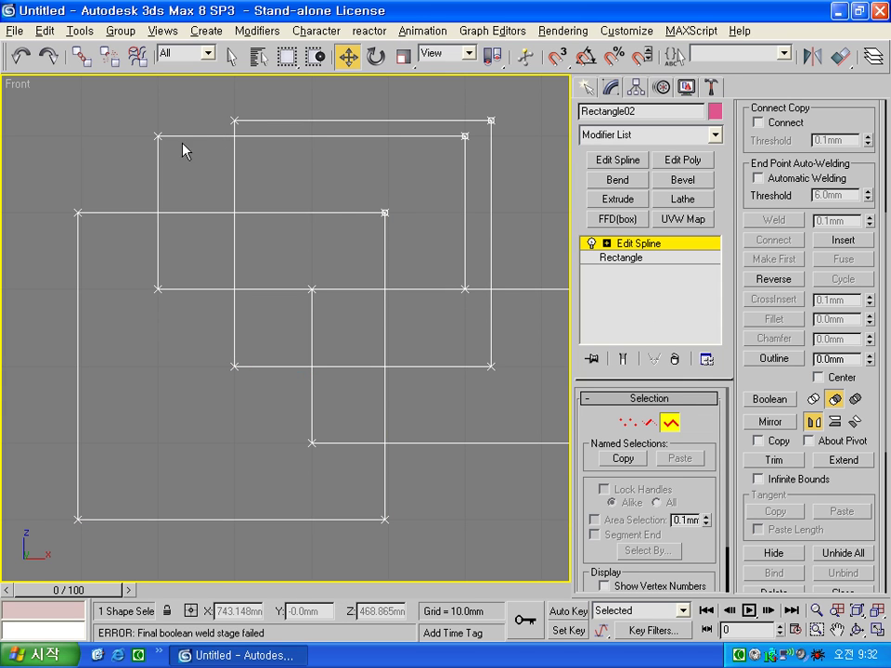
{"action": "left_click", "coordinate": [156, 131]}
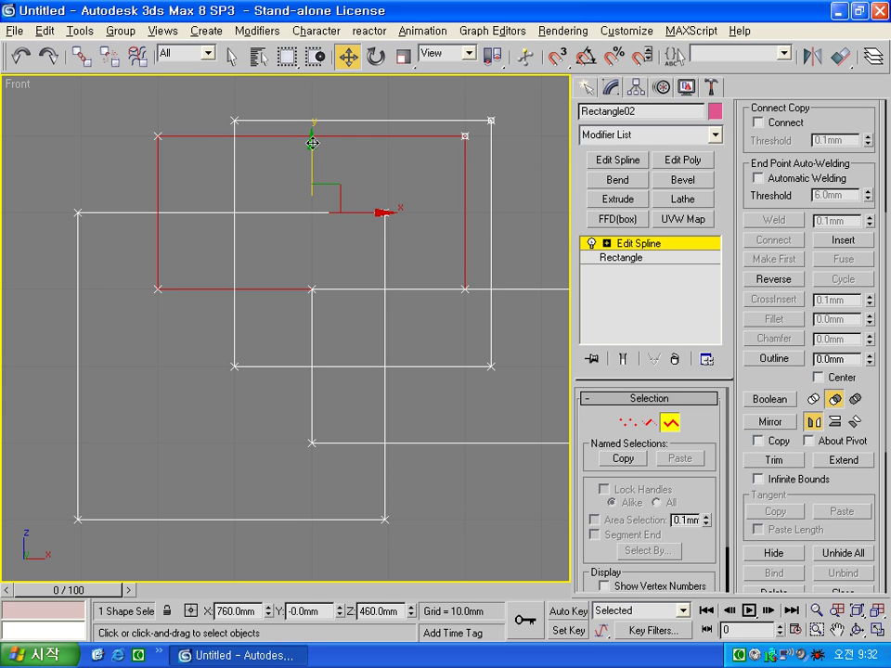
{"action": "left_click", "coordinate": [105, 249]}
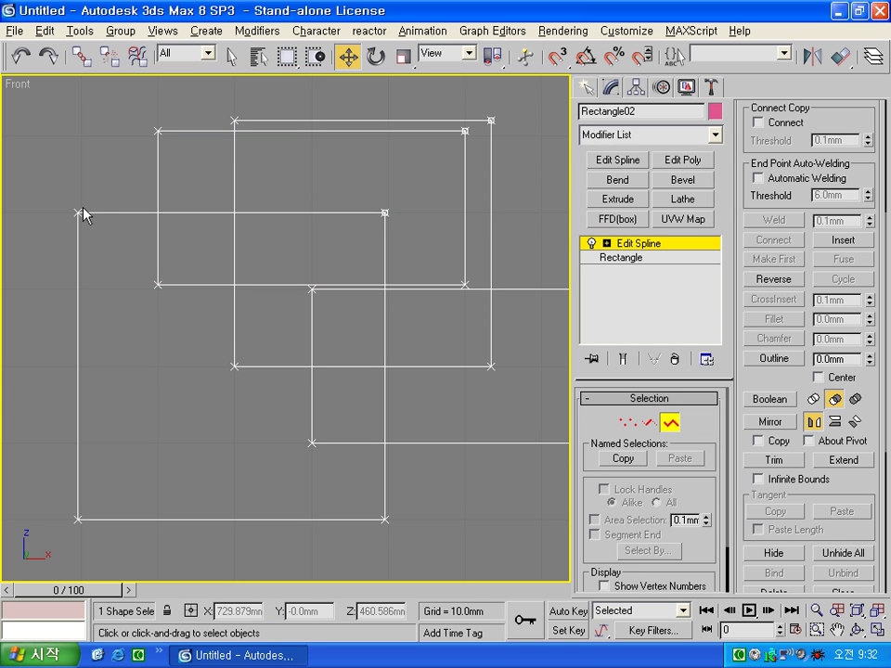
Subtract the upper-left, tall middle and lower-right rectangles from the square
{"action": "left_click", "coordinate": [83, 214]}
{"action": "left_click", "coordinate": [770, 401]}
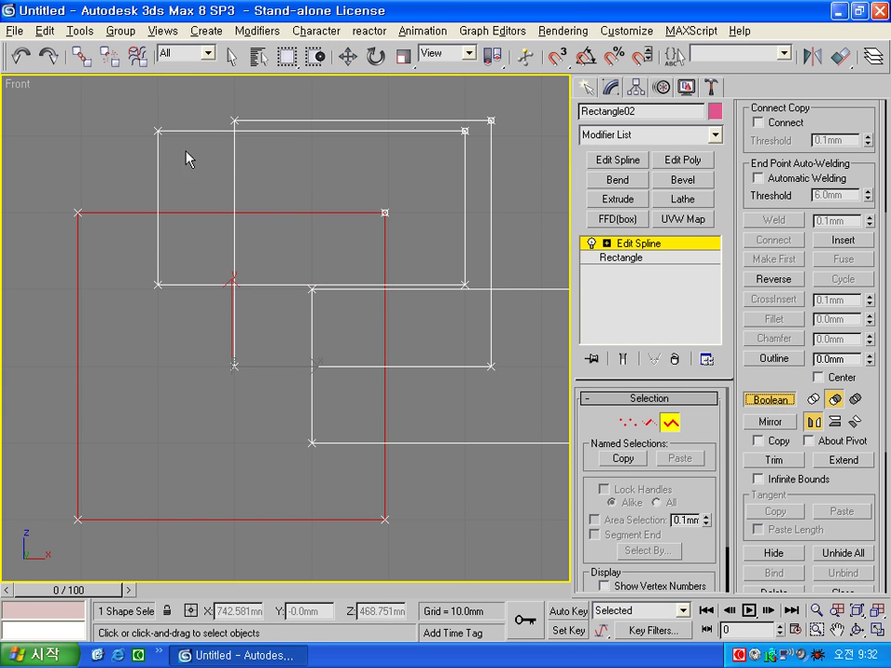
{"action": "left_click", "coordinate": [184, 131]}
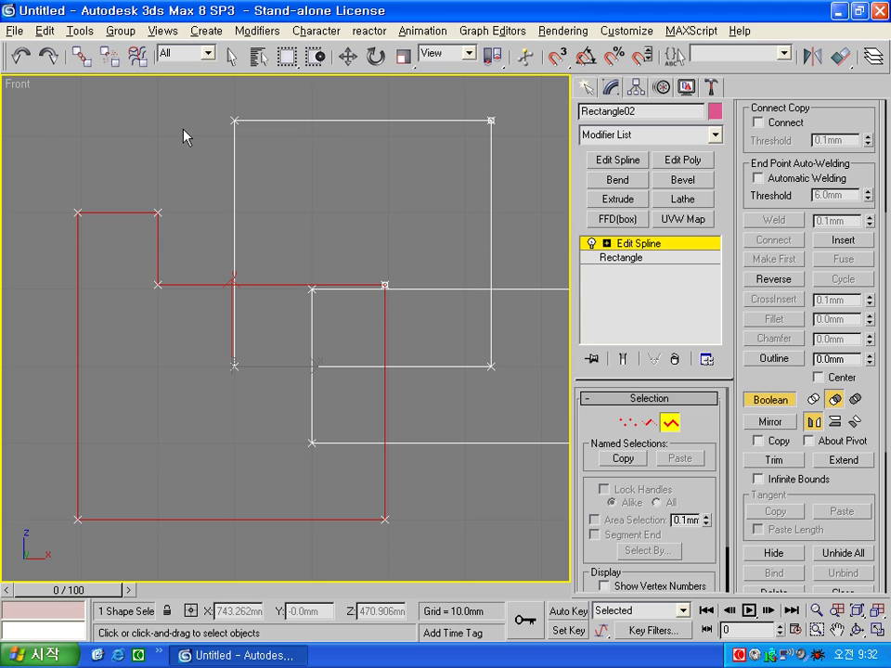
{"action": "left_click", "coordinate": [318, 119]}
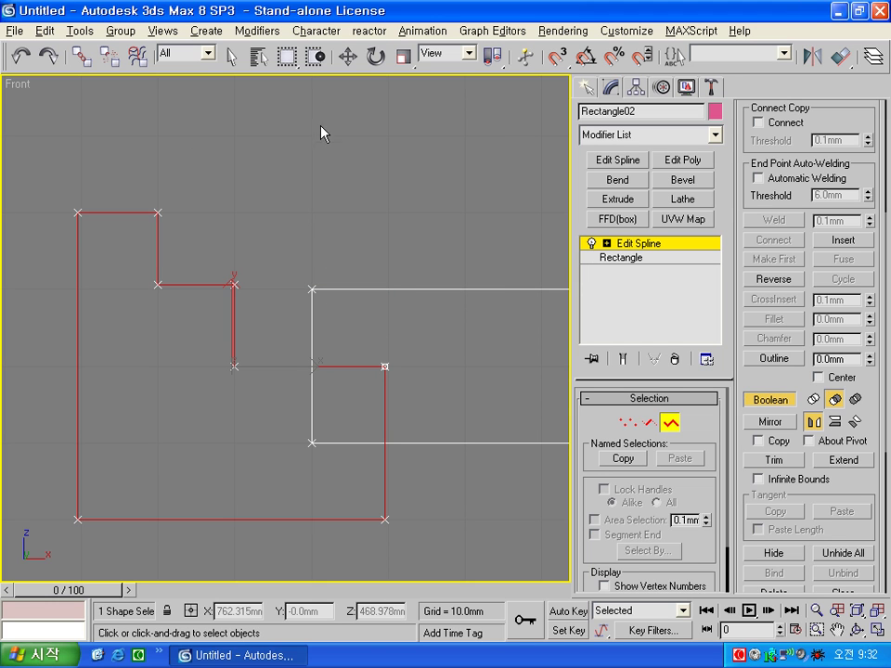
{"action": "left_click", "coordinate": [383, 289]}
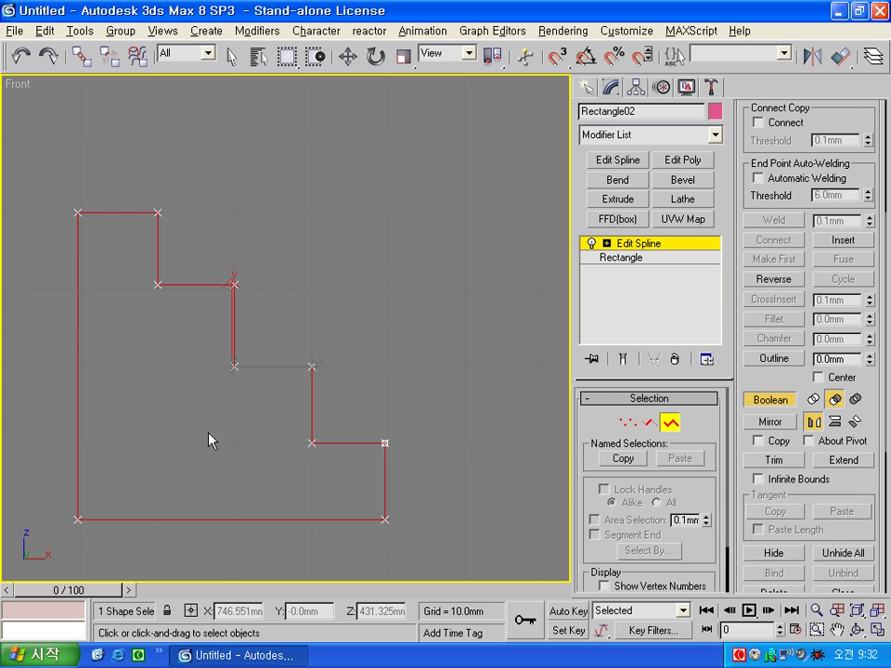
{"action": "left_click", "coordinate": [765, 400]}
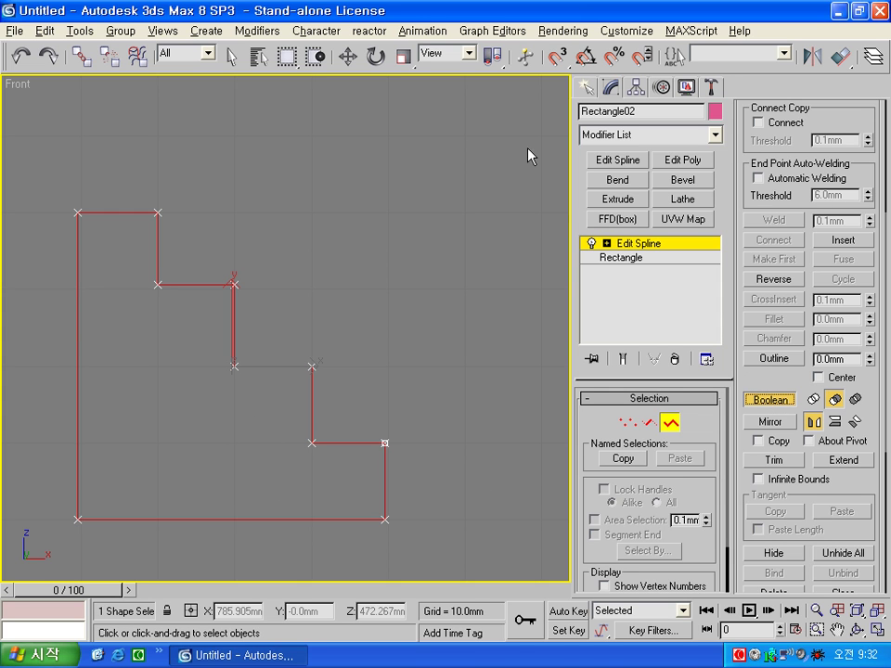
Fillet the stepped profile's corner vertices with a radius of 10
{"action": "left_click", "coordinate": [636, 245]}
{"action": "key", "text": "w"}
{"action": "middle_click_drag", "start_coordinate": [215, 442], "coordinate": [322, 381]}
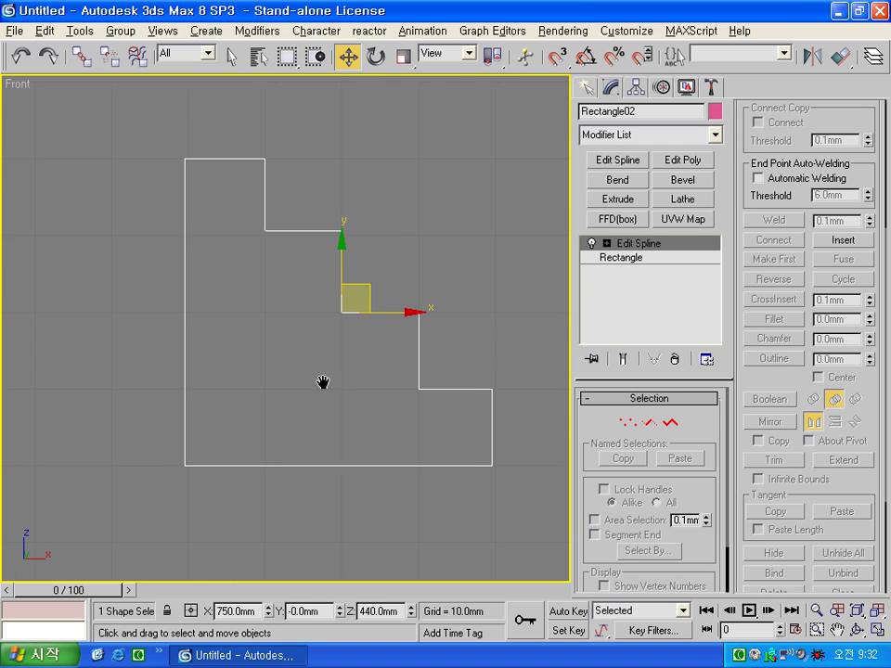
{"action": "left_click", "coordinate": [629, 423]}
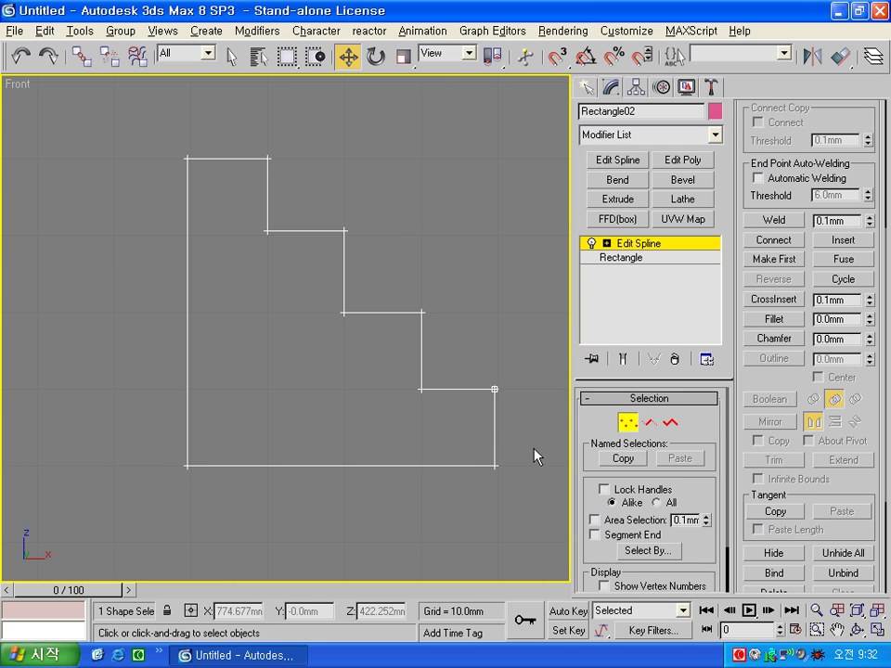
{"action": "left_click_drag", "start_coordinate": [502, 413], "coordinate": [188, 145]}
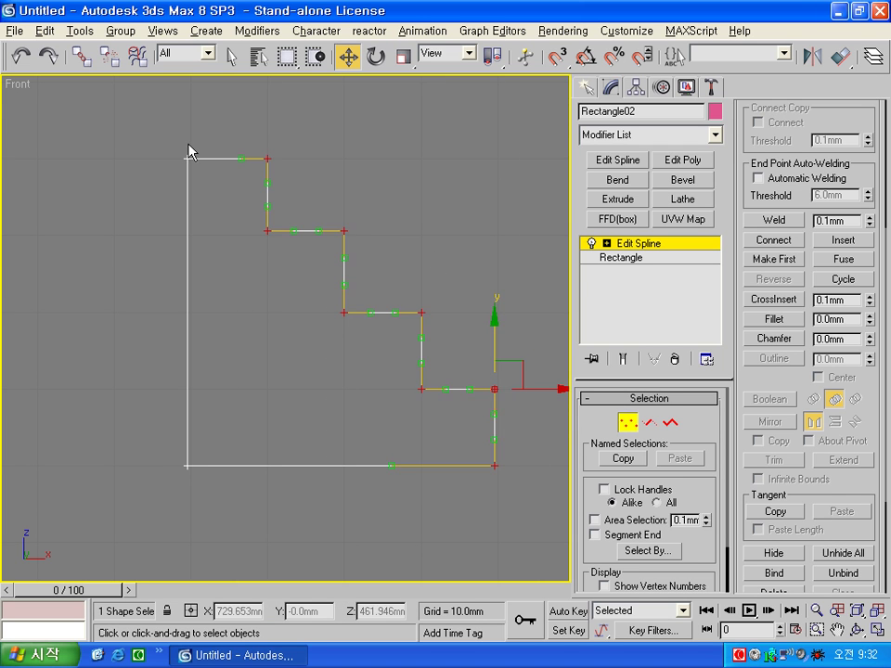
{"action": "left_click_drag", "start_coordinate": [836, 483], "coordinate": [858, 157]}
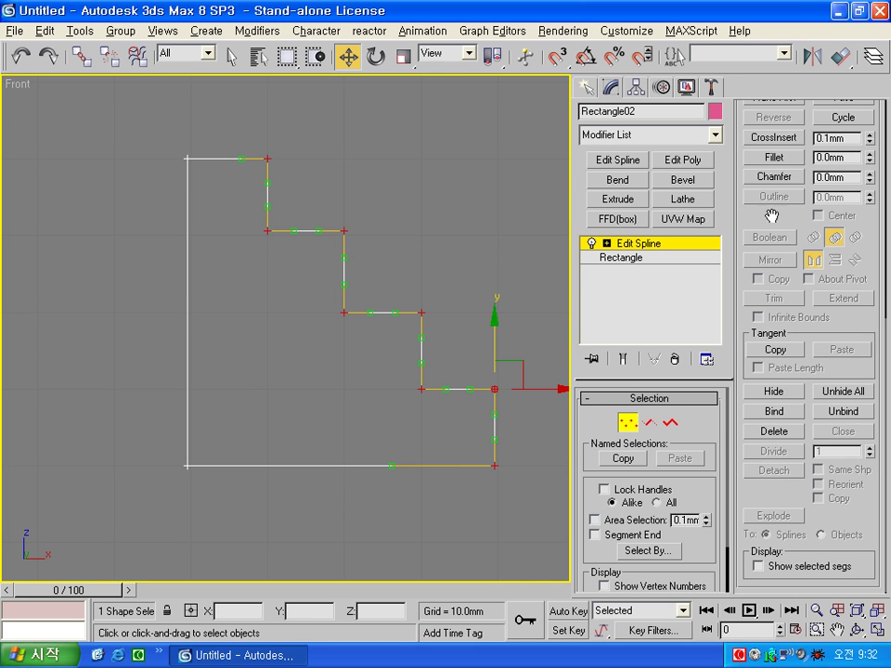
{"action": "type", "text": "10"}
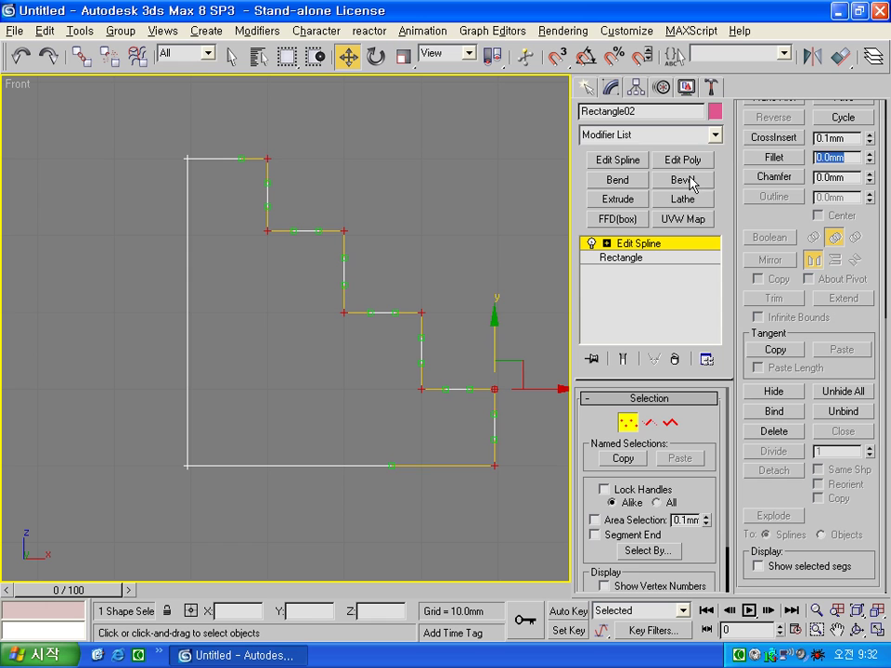
{"action": "key", "text": "Return"}
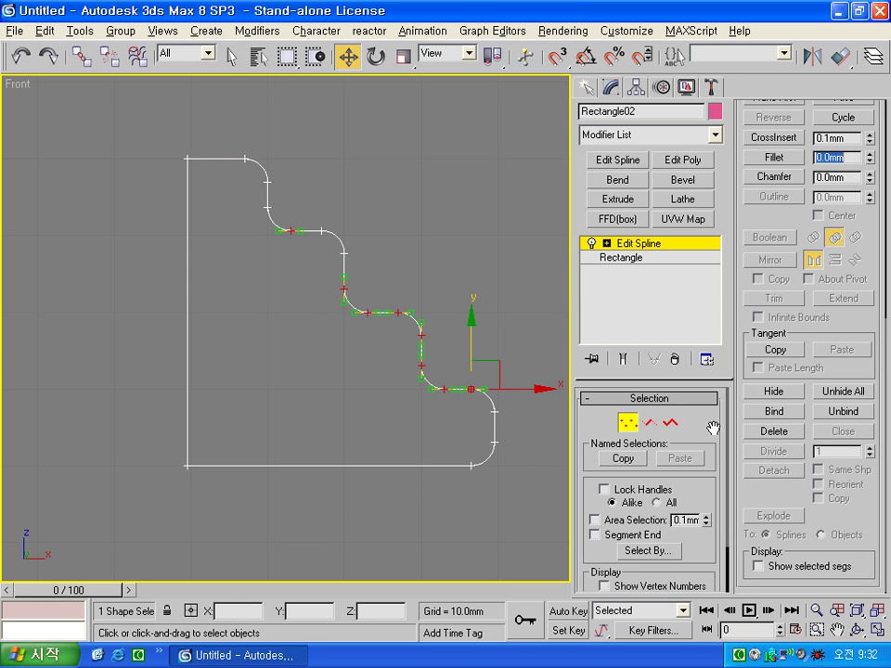
{"action": "left_click", "coordinate": [628, 423]}
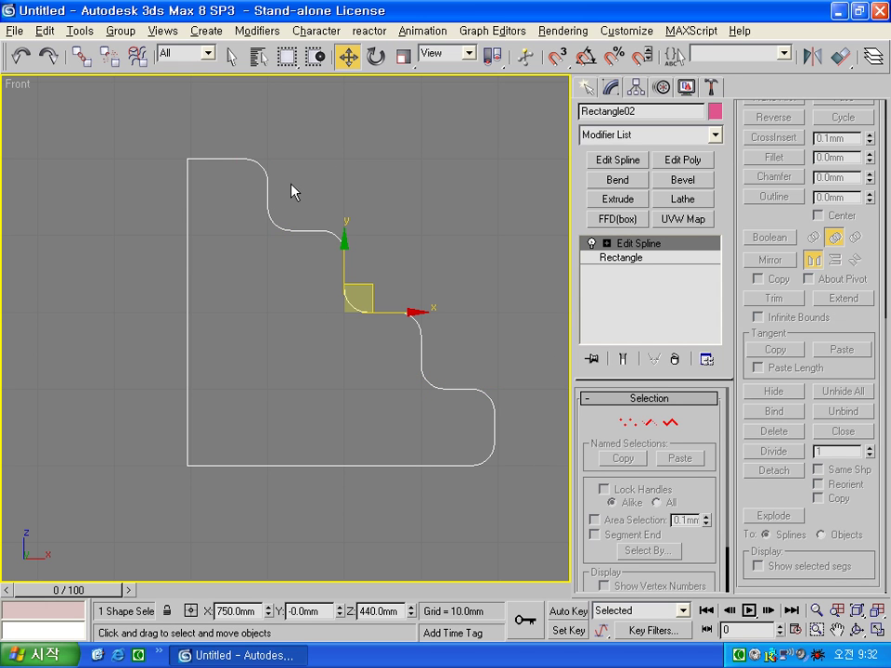
{"action": "left_click", "coordinate": [432, 217]}
Add a Bevel Profile modifier to Rectangle01 using the stepped Rectangle02 as the profile
{"action": "scroll", "coordinate": [297, 380], "scroll_direction": "down", "scroll_amount": 5}
{"action": "scroll", "coordinate": [304, 370], "scroll_direction": "down", "scroll_amount": 3}
{"action": "scroll", "coordinate": [279, 412], "scroll_direction": "down", "scroll_amount": 2}
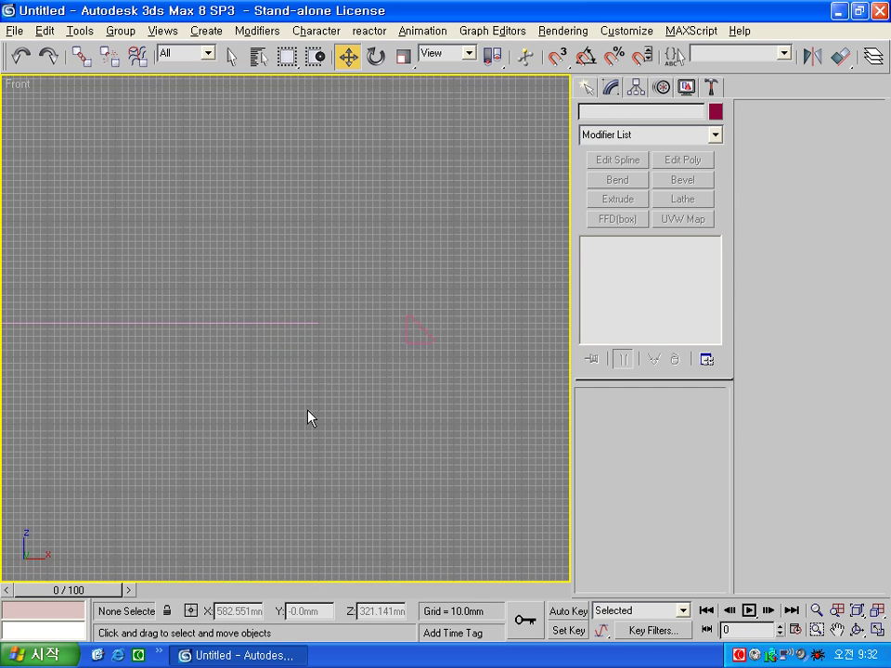
{"action": "key", "text": "alt+w"}
{"action": "left_click", "coordinate": [155, 298]}
{"action": "key", "text": "z"}
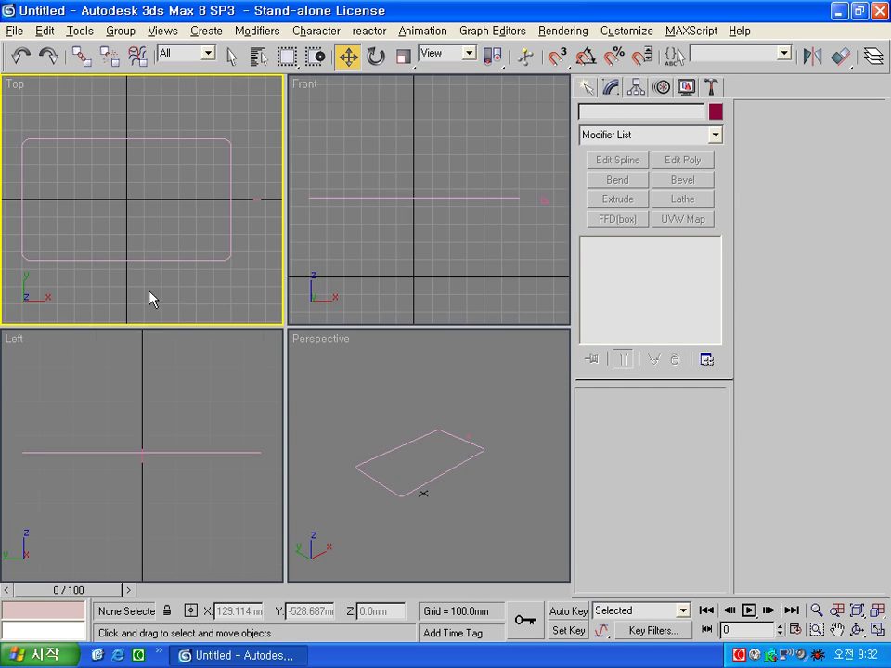
{"action": "left_click", "coordinate": [169, 259]}
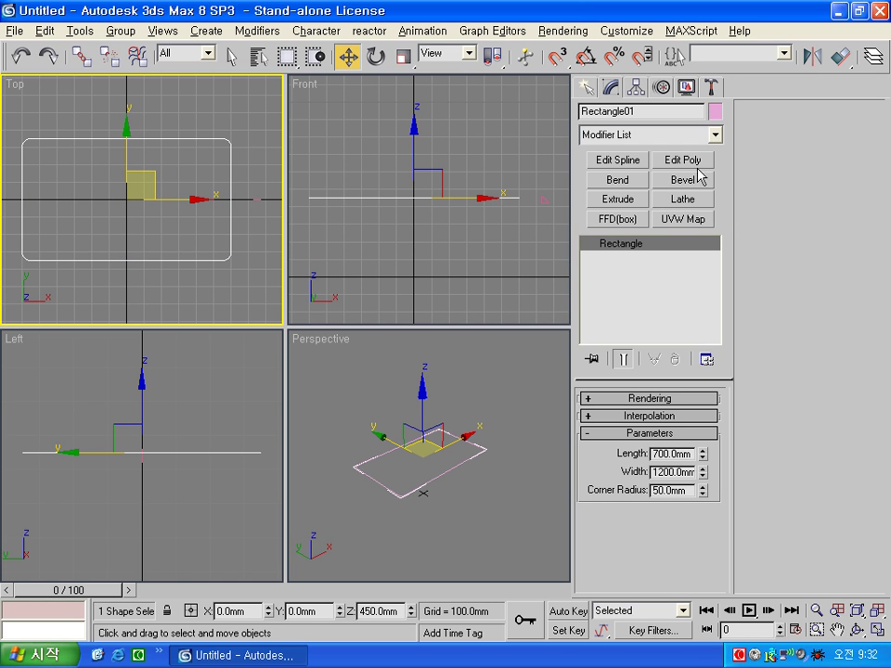
{"action": "left_click", "coordinate": [652, 137]}
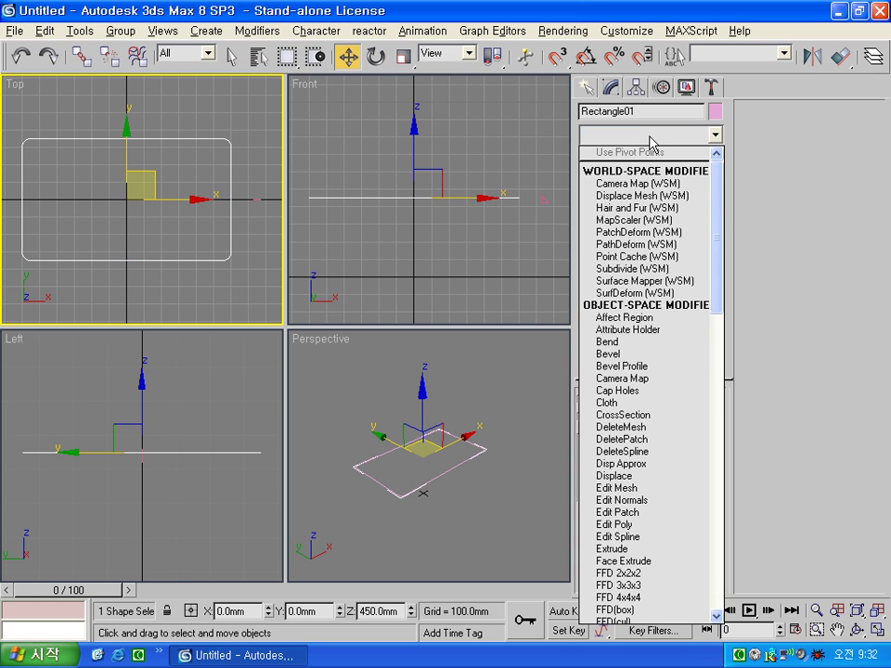
{"action": "left_click", "coordinate": [678, 364]}
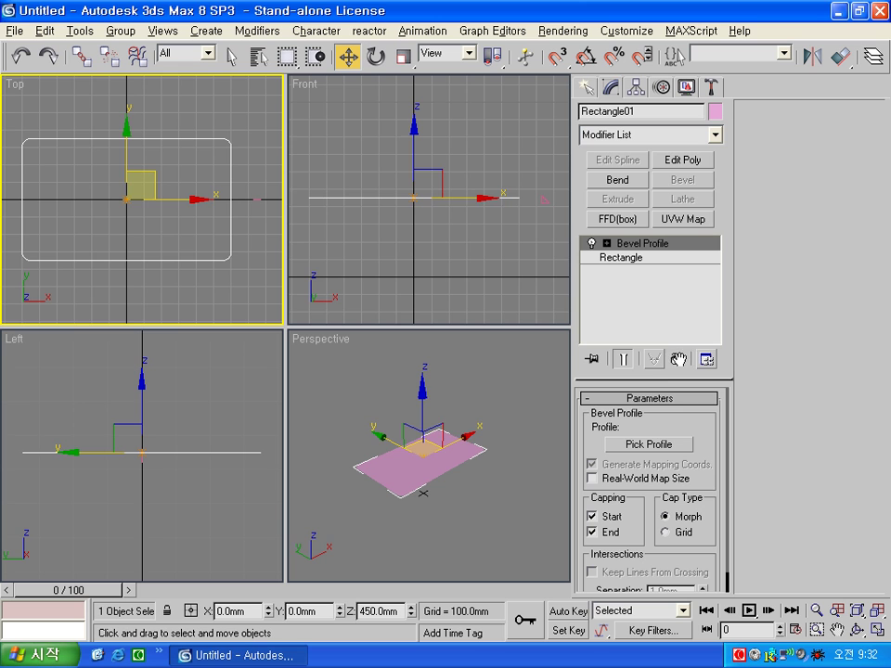
{"action": "left_click", "coordinate": [634, 445]}
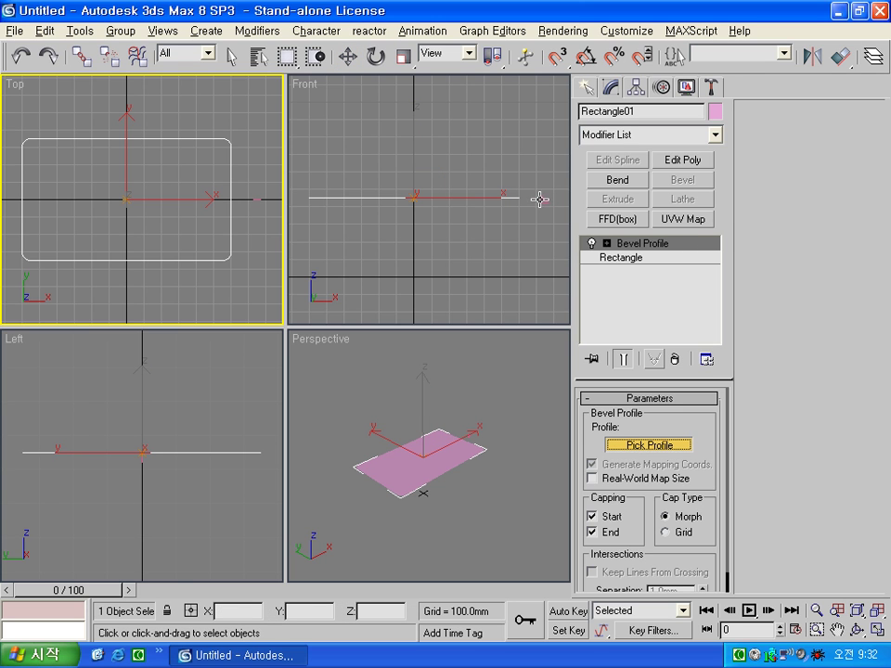
{"action": "left_click", "coordinate": [540, 200]}
Maximize the Perspective view and orbit around the beveled tabletop frame
{"action": "left_click", "coordinate": [457, 502]}
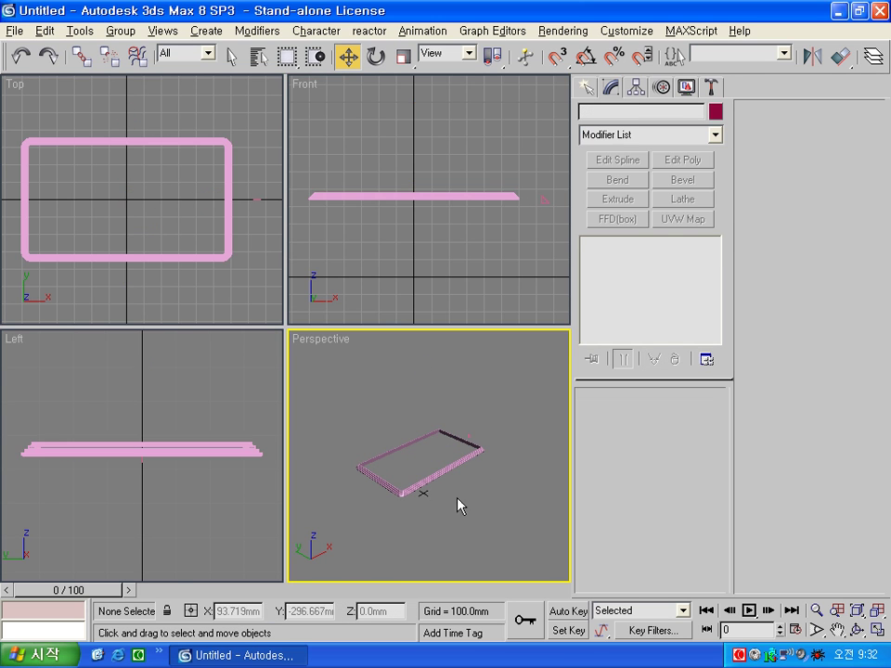
{"action": "key", "text": "alt+w"}
{"action": "mouse_move", "coordinate": [309, 424]}
{"action": "middle_mouse_down", "text": "alt"}
{"action": "mouse_move", "coordinate": [332, 411]}
{"action": "mouse_move", "coordinate": [336, 426]}
{"action": "mouse_move", "coordinate": [306, 383]}
{"action": "middle_mouse_up", "text": "alt"}
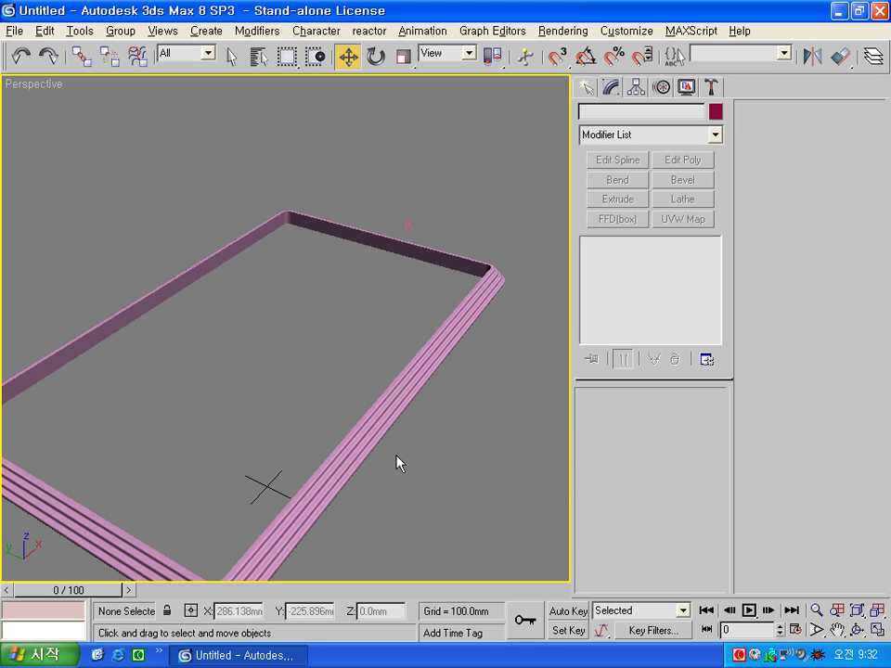
{"action": "mouse_move", "coordinate": [280, 358]}
{"action": "middle_mouse_down"}
{"action": "mouse_move", "coordinate": [306, 334]}
{"action": "mouse_move", "coordinate": [320, 336]}
{"action": "middle_mouse_up"}
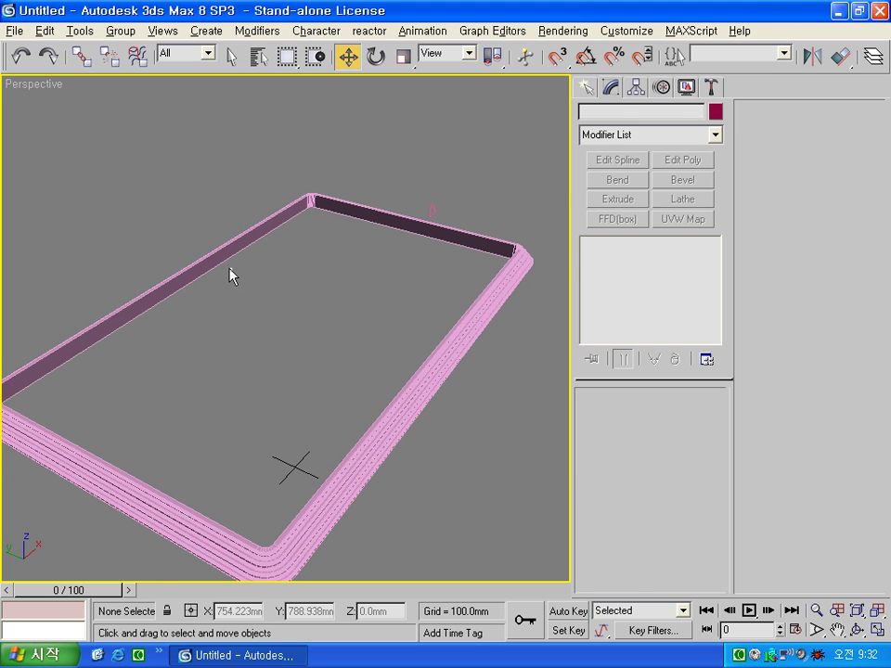
{"action": "left_click", "coordinate": [234, 246]}
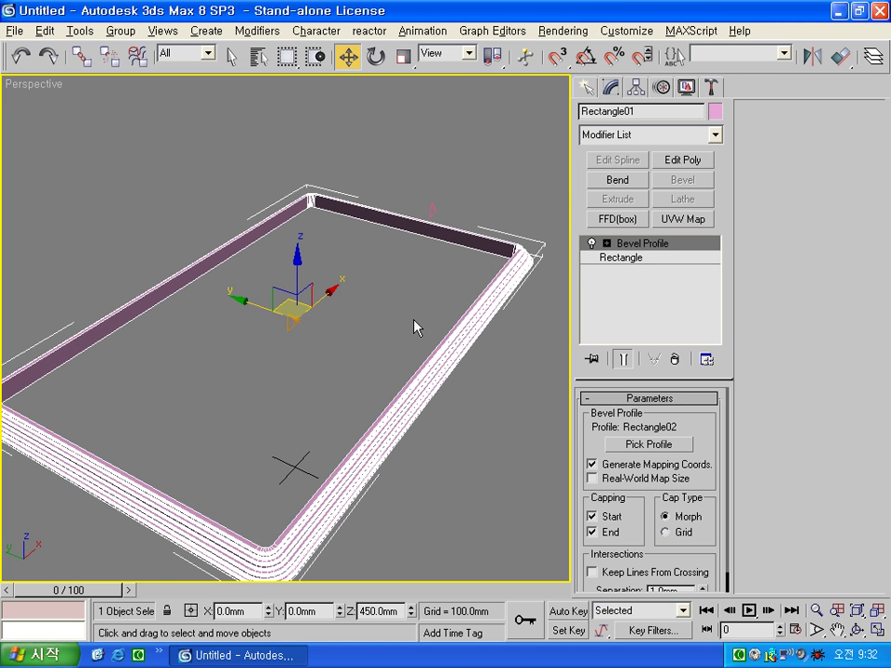
Add Edit Poly to the frame and select the inner rim edge loop
{"action": "left_click", "coordinate": [686, 161]}
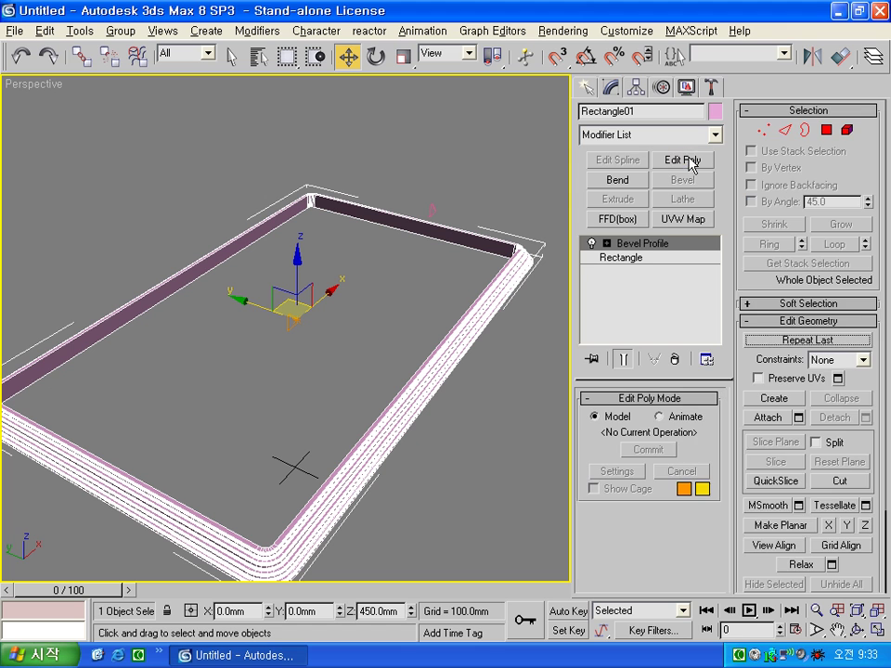
{"action": "left_click", "coordinate": [785, 130]}
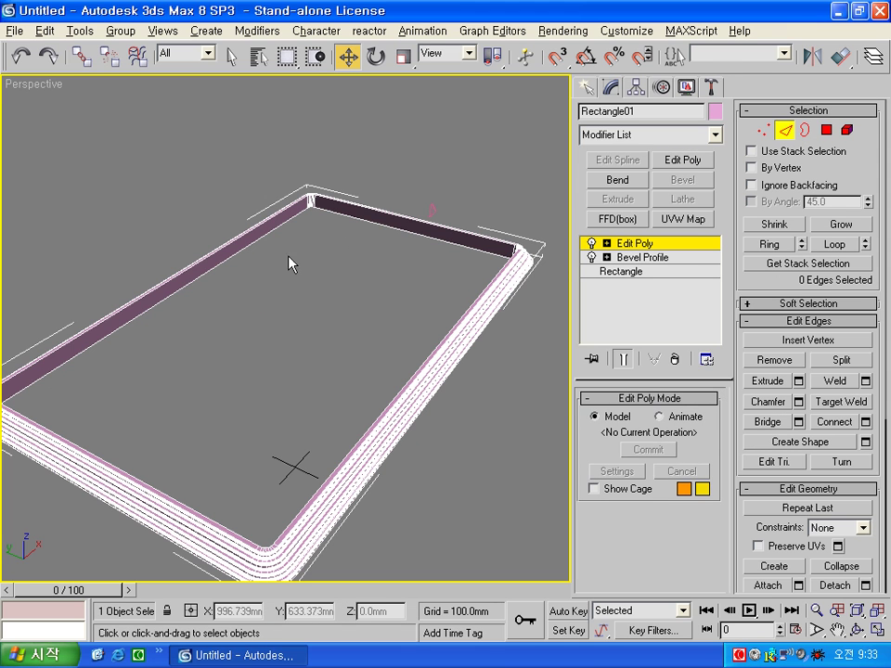
{"action": "scroll", "coordinate": [247, 289], "scroll_direction": "up", "scroll_amount": 1}
{"action": "scroll", "coordinate": [270, 306], "scroll_direction": "up", "scroll_amount": 2}
{"action": "scroll", "coordinate": [270, 306], "scroll_direction": "up", "scroll_amount": 3}
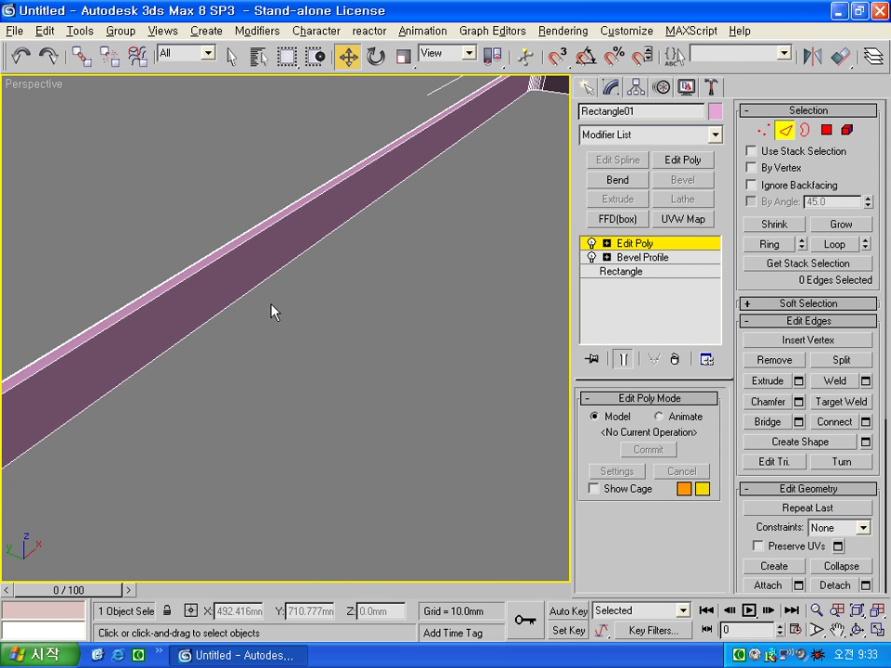
{"action": "left_click", "coordinate": [216, 260]}
{"action": "scroll", "coordinate": [477, 332], "scroll_direction": "down", "scroll_amount": 2}
{"action": "scroll", "coordinate": [477, 332], "scroll_direction": "down", "scroll_amount": 2}
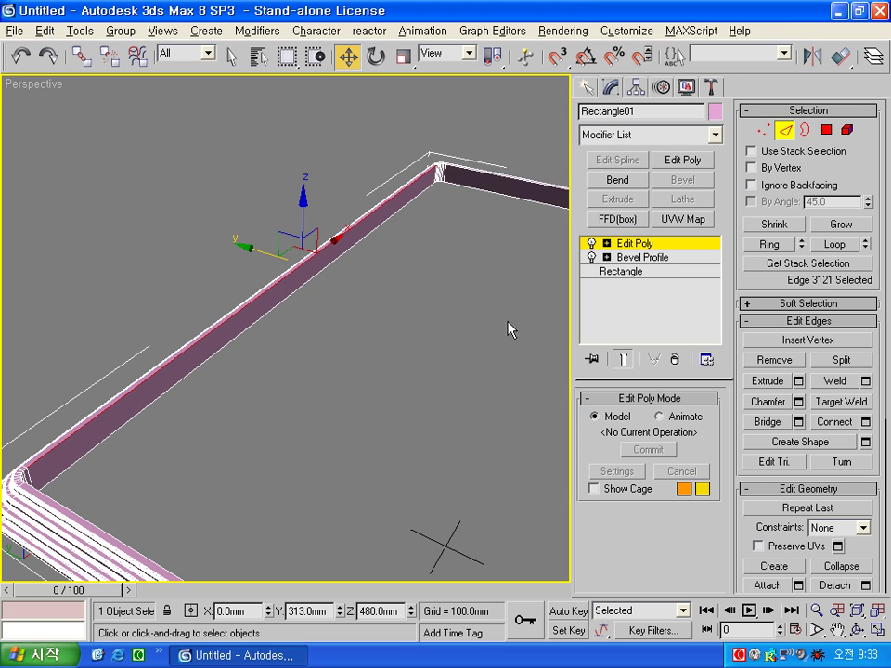
{"action": "left_click", "coordinate": [835, 244]}
Create a new shape named 'g' from the selected edge loop
{"action": "scroll", "coordinate": [397, 351], "scroll_direction": "down", "scroll_amount": 2}
{"action": "scroll", "coordinate": [351, 334], "scroll_direction": "down", "scroll_amount": 2}
{"action": "scroll", "coordinate": [455, 361], "scroll_direction": "down", "scroll_amount": 1}
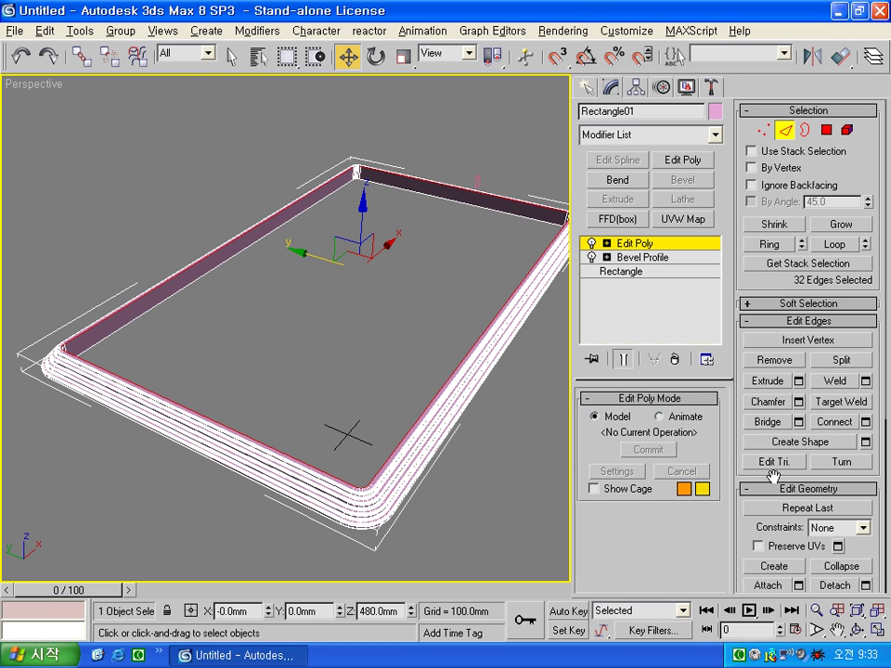
{"action": "left_click", "coordinate": [866, 446]}
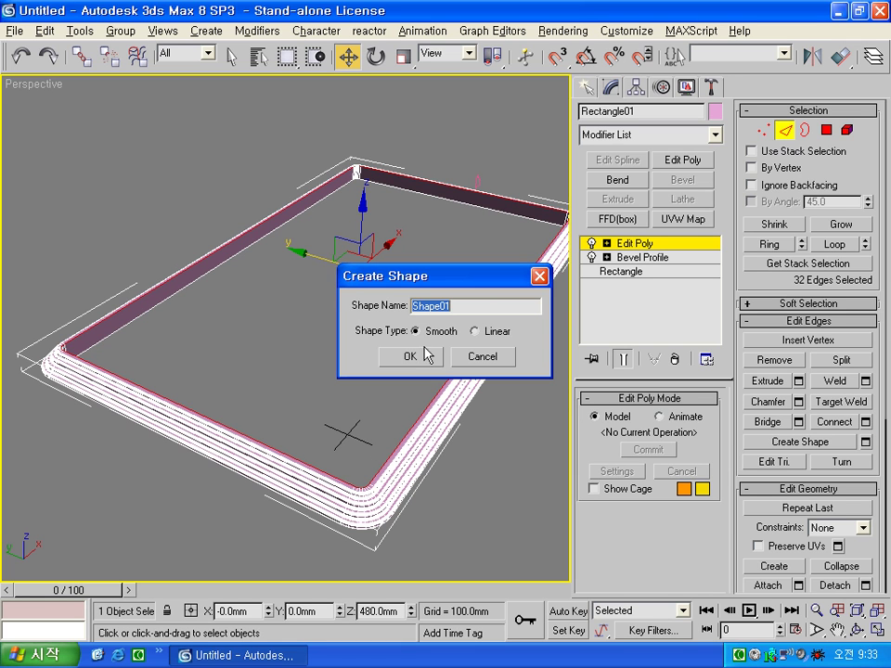
{"action": "type", "text": "g"}
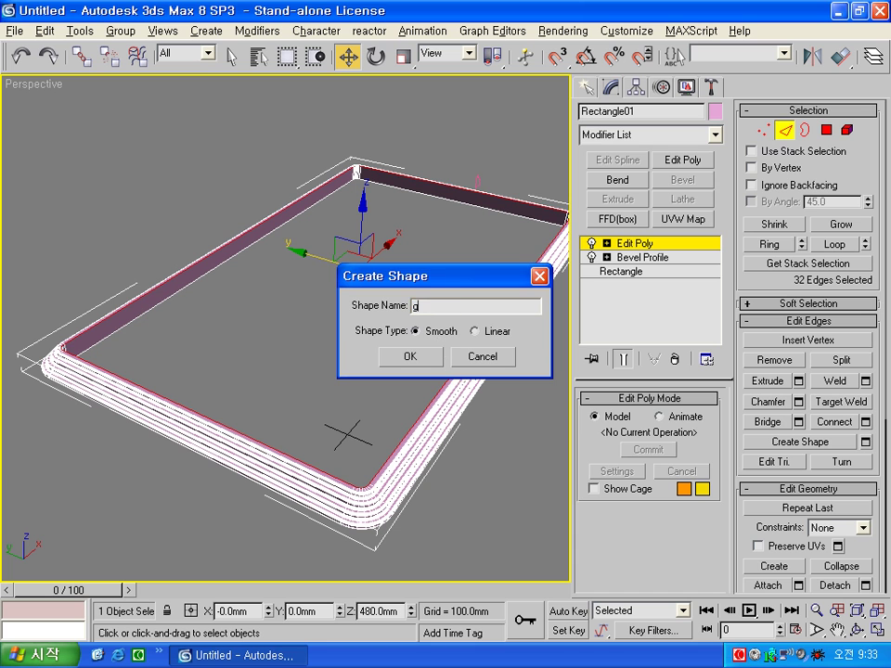
{"action": "left_click", "coordinate": [409, 356]}
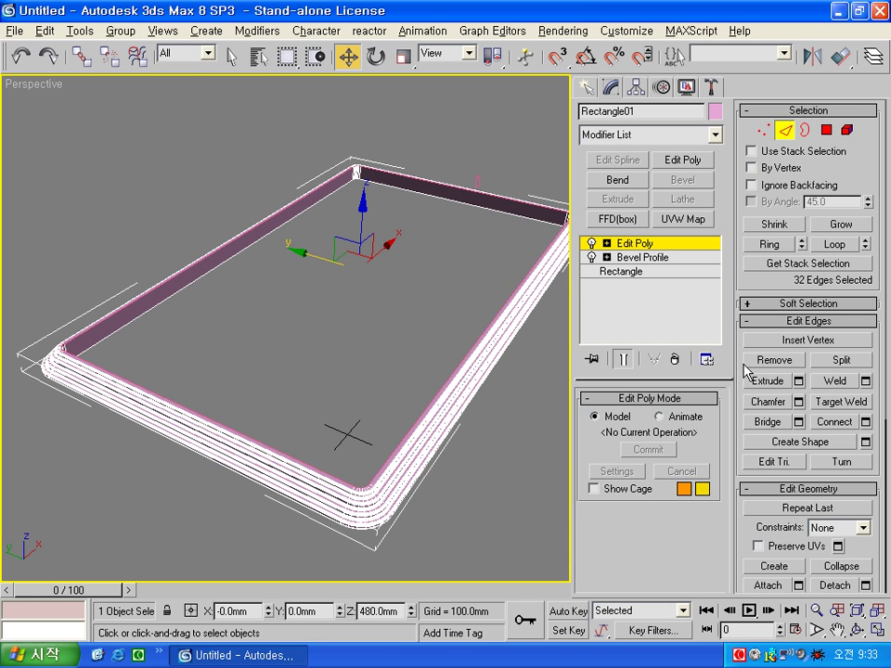
{"action": "left_click", "coordinate": [678, 250]}
{"action": "left_click", "coordinate": [413, 295]}
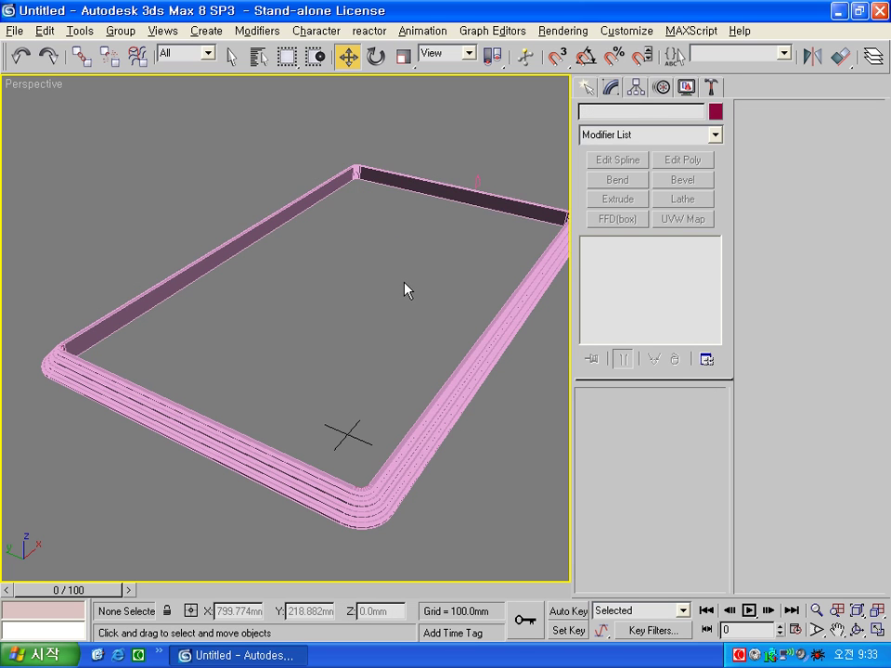
Select shape g by name and extrude it -10 mm into a solid centre panel
{"action": "left_click", "coordinate": [259, 56]}
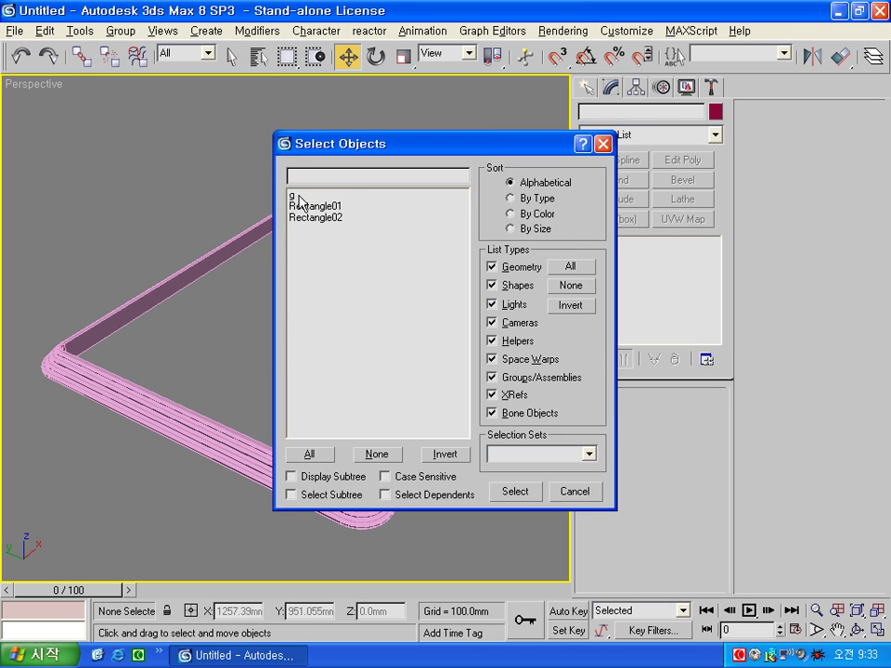
{"action": "double_click", "coordinate": [315, 198]}
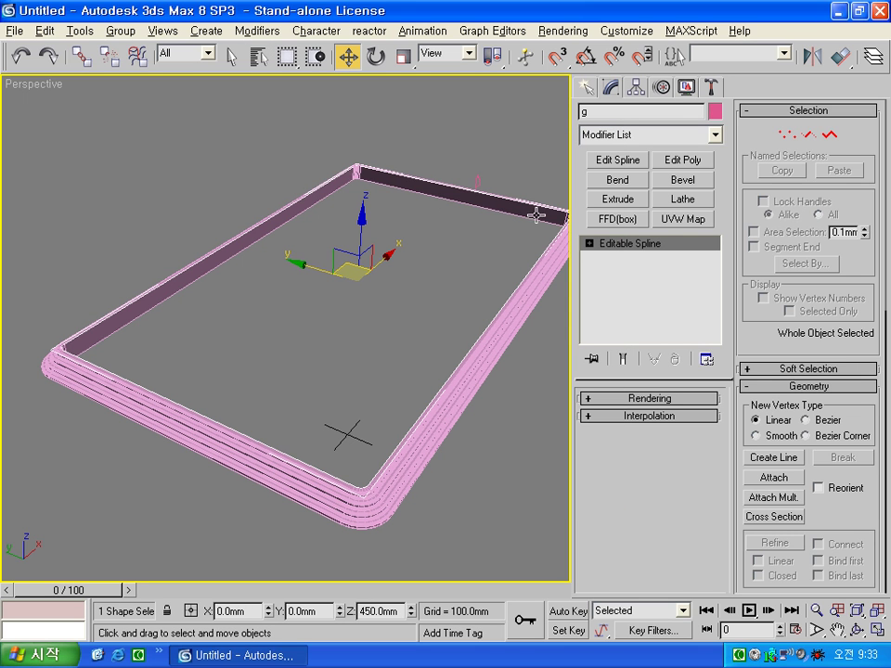
{"action": "left_click", "coordinate": [614, 199]}
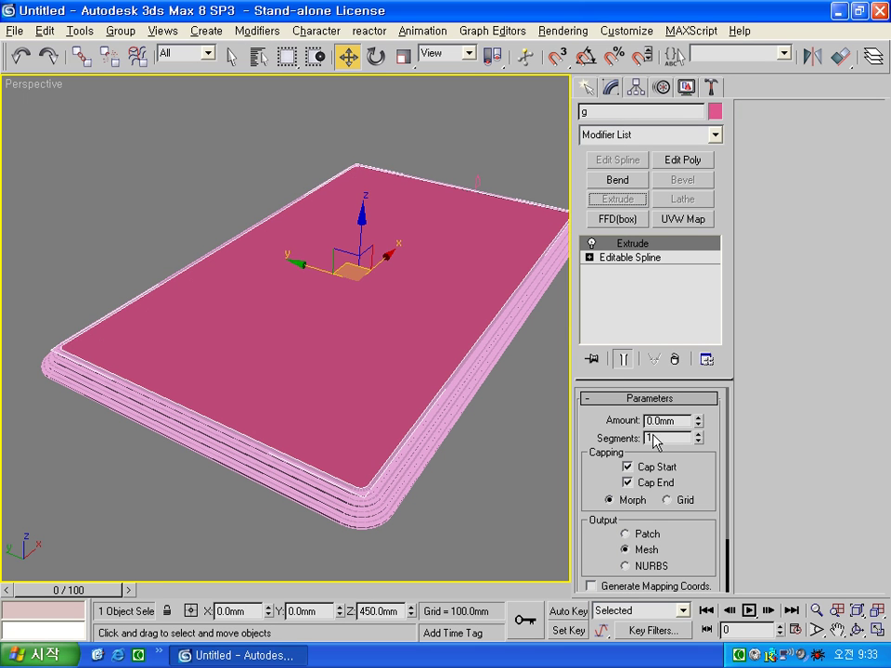
{"action": "double_click", "coordinate": [678, 420]}
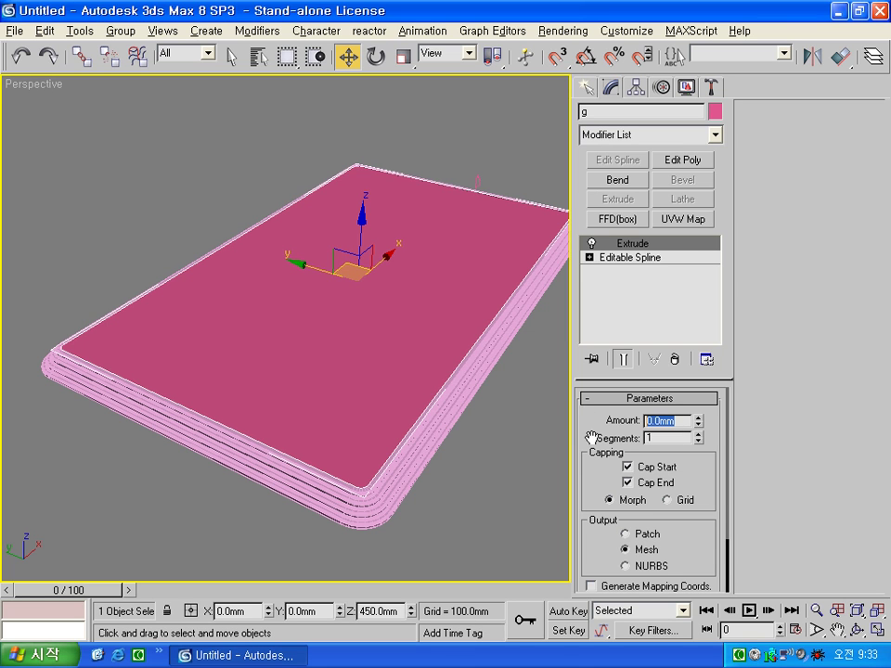
{"action": "type", "text": "-10"}
{"action": "key", "text": "Return"}
{"action": "left_click", "coordinate": [487, 483]}
{"action": "mouse_move", "coordinate": [430, 491]}
{"action": "middle_mouse_down", "text": "alt"}
{"action": "mouse_move", "coordinate": [424, 372]}
{"action": "mouse_move", "coordinate": [377, 472]}
{"action": "mouse_move", "coordinate": [409, 463]}
{"action": "middle_mouse_up", "text": "alt"}
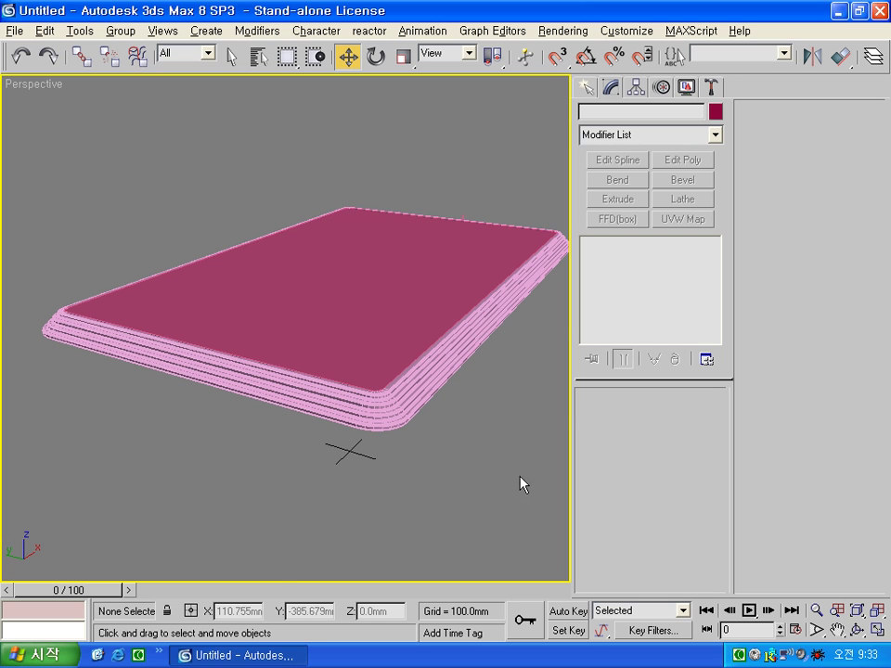
Draw a 30 mm radius circle in the Top view and shift it under the table top's corner
{"action": "key", "text": "alt+w"}
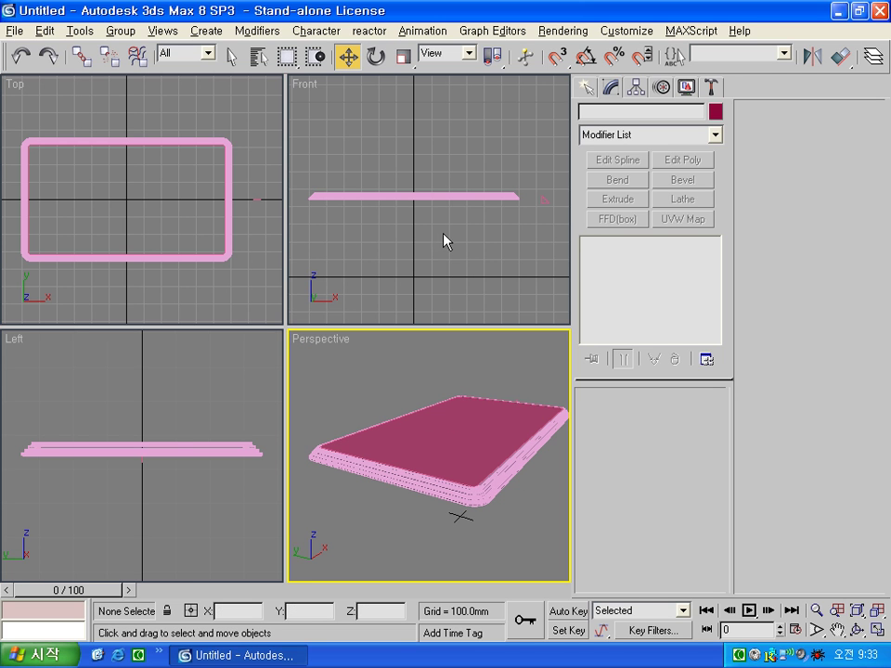
{"action": "left_click", "coordinate": [246, 290]}
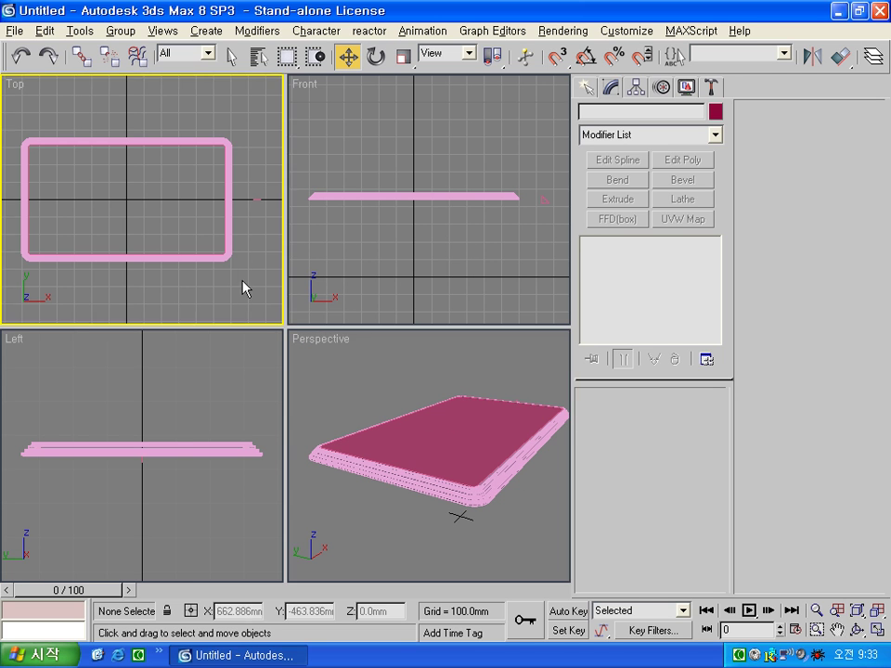
{"action": "left_click", "coordinate": [586, 88]}
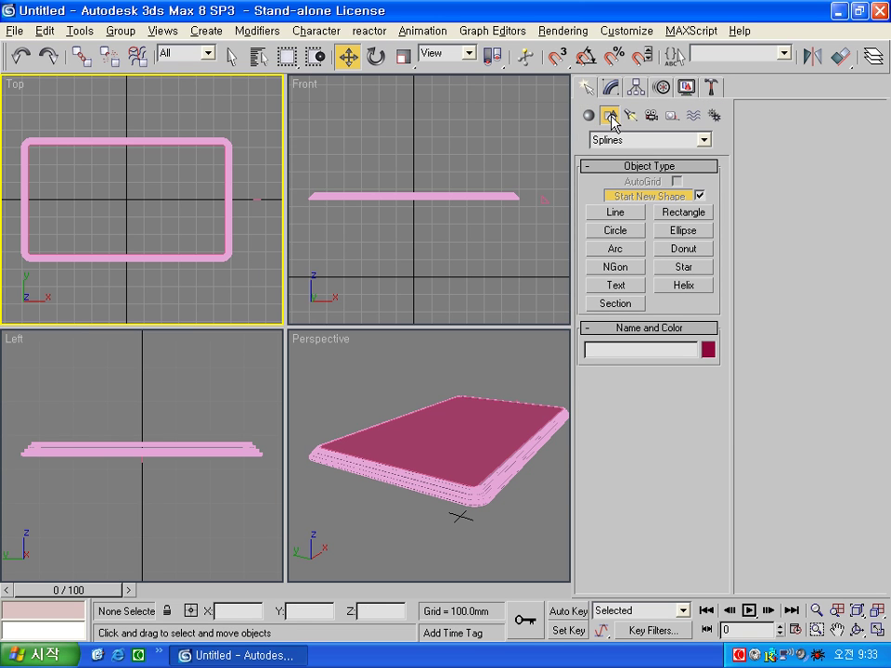
{"action": "left_click", "coordinate": [613, 230]}
{"action": "left_click_drag", "start_coordinate": [213, 247], "coordinate": [220, 245]}
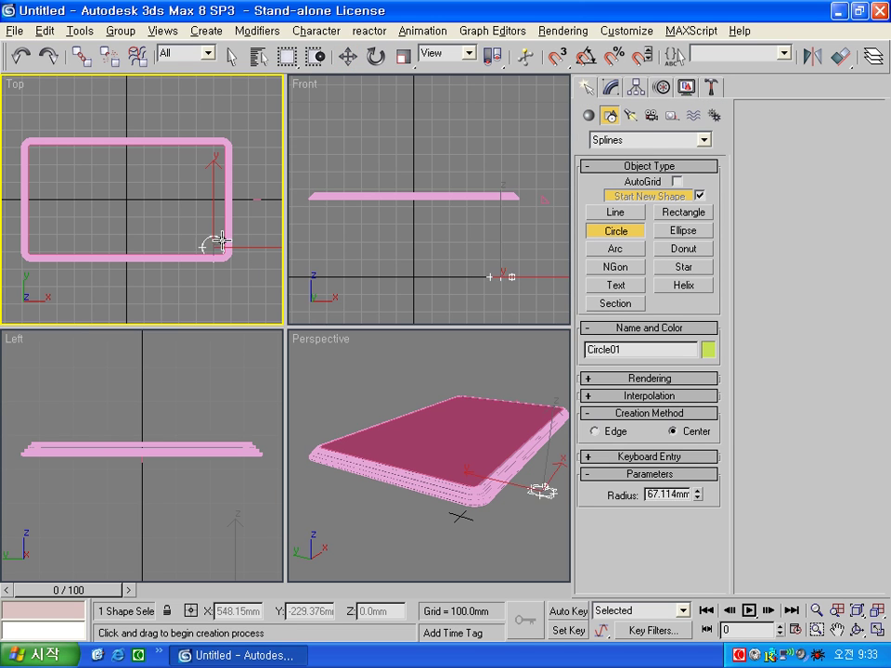
{"action": "double_click", "coordinate": [670, 495]}
{"action": "type", "text": "30"}
{"action": "key", "text": "Return"}
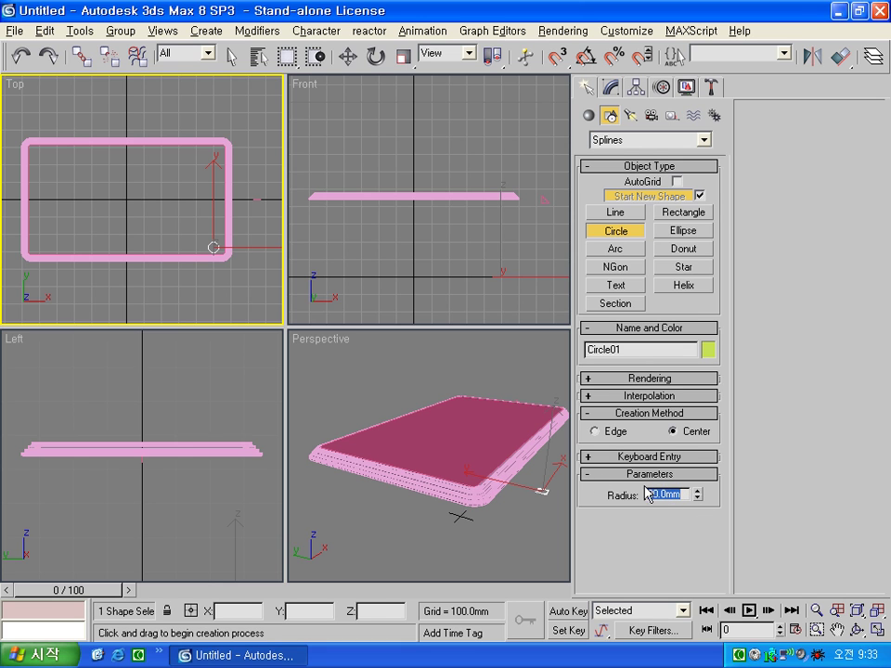
{"action": "left_click", "coordinate": [348, 56]}
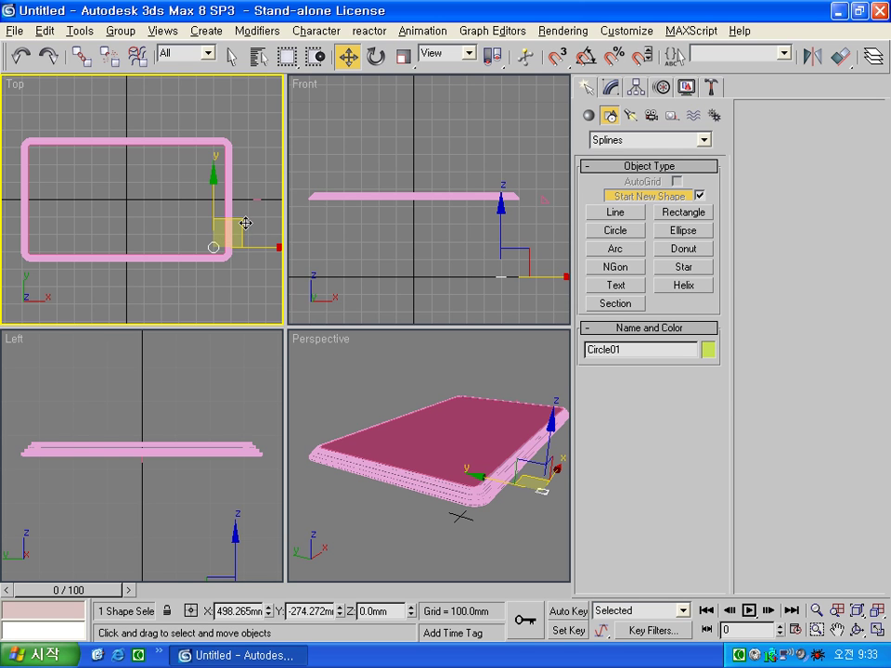
{"action": "left_click_drag", "start_coordinate": [246, 222], "coordinate": [248, 223]}
Maximize the Front view, hide its grid, and frame the table edge and circle
{"action": "left_click", "coordinate": [418, 261]}
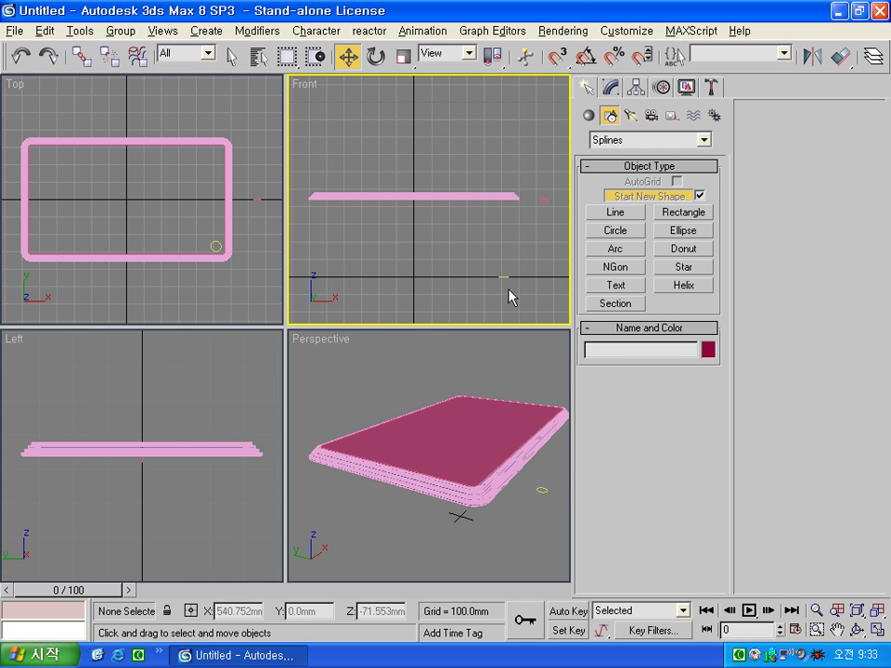
{"action": "key", "text": "alt+w"}
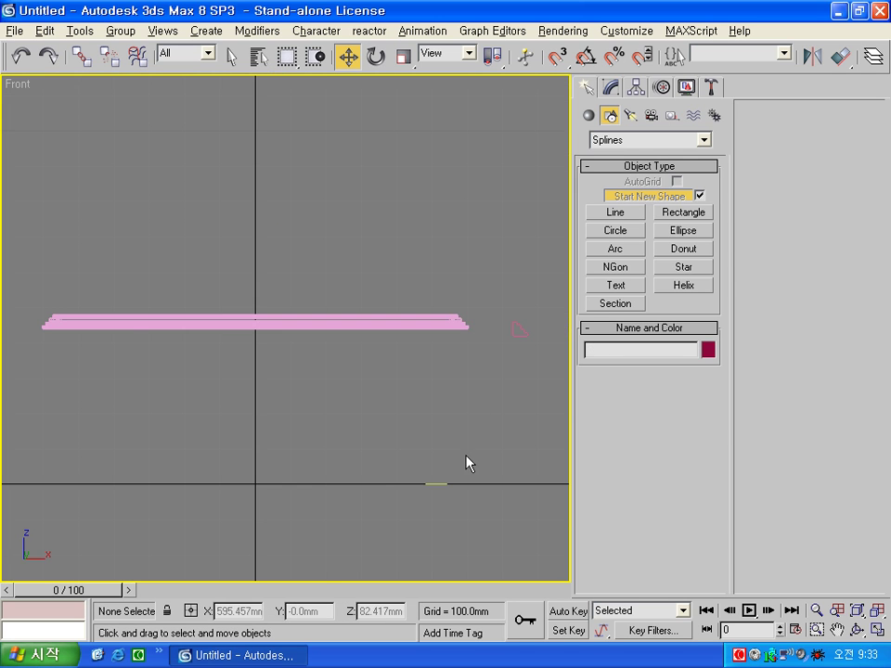
{"action": "scroll", "coordinate": [466, 461], "scroll_direction": "up", "scroll_amount": 3}
{"action": "middle_click_drag", "start_coordinate": [455, 422], "coordinate": [338, 218]}
{"action": "key", "text": "g"}
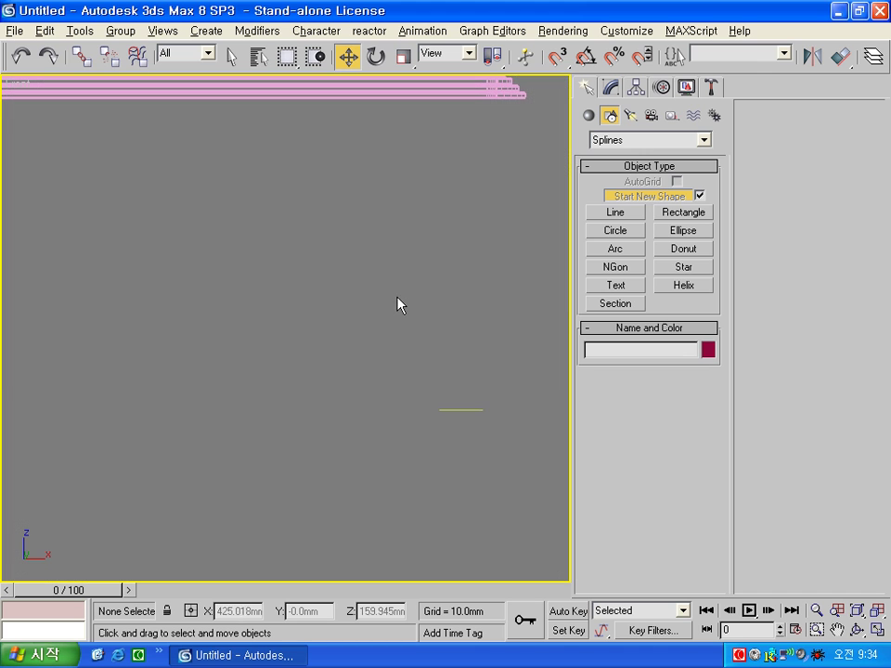
{"action": "middle_click_drag", "start_coordinate": [449, 298], "coordinate": [396, 349]}
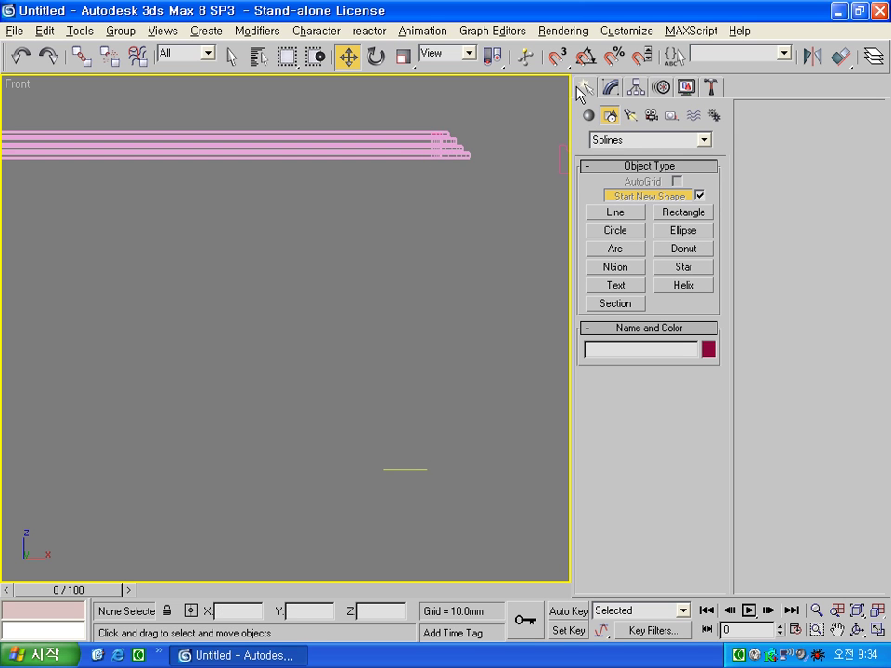
Draw a curved three-point line from the circle's level up to the table top's corner
{"action": "left_click", "coordinate": [616, 212]}
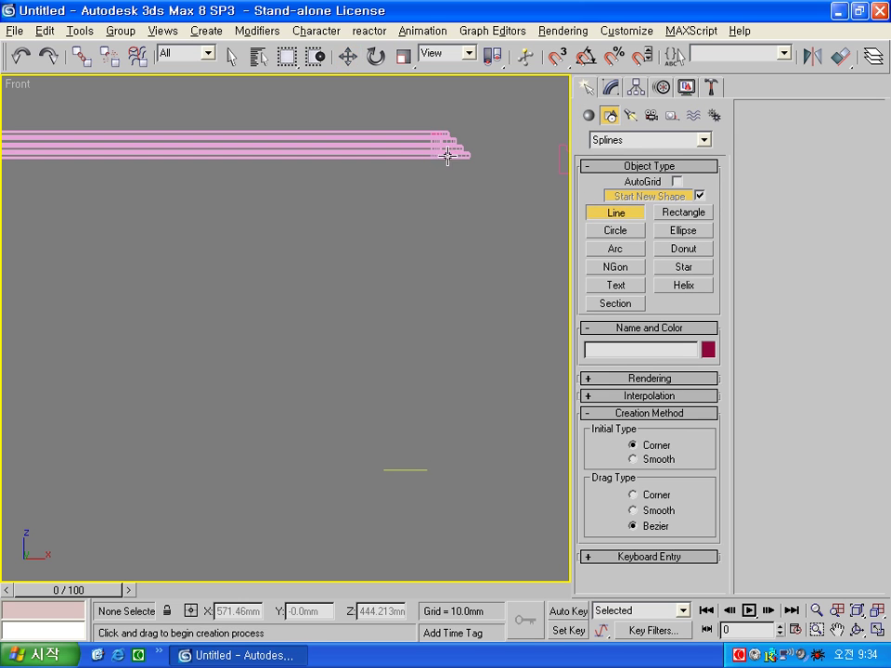
{"action": "left_click", "coordinate": [402, 469]}
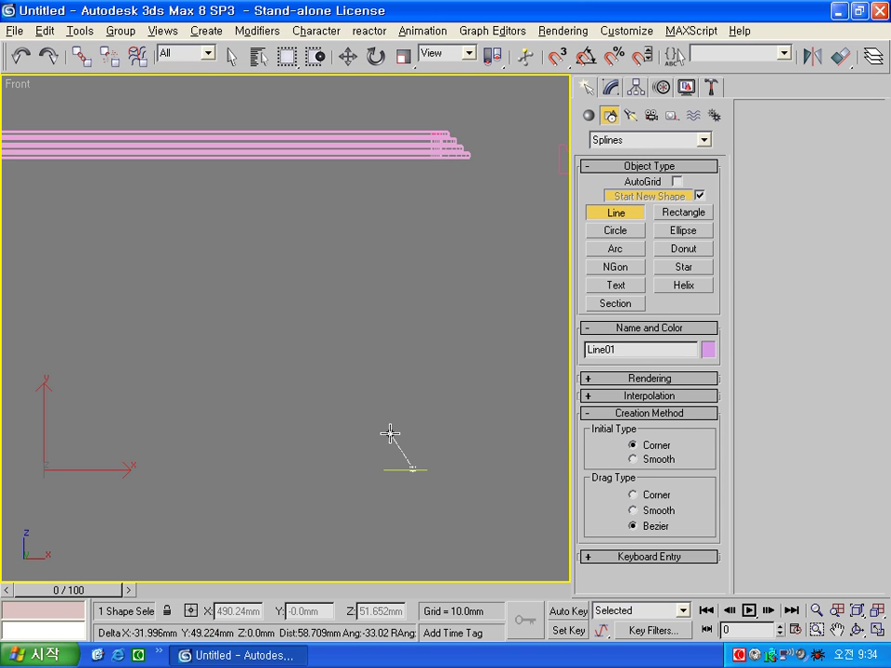
{"action": "left_click", "coordinate": [391, 432]}
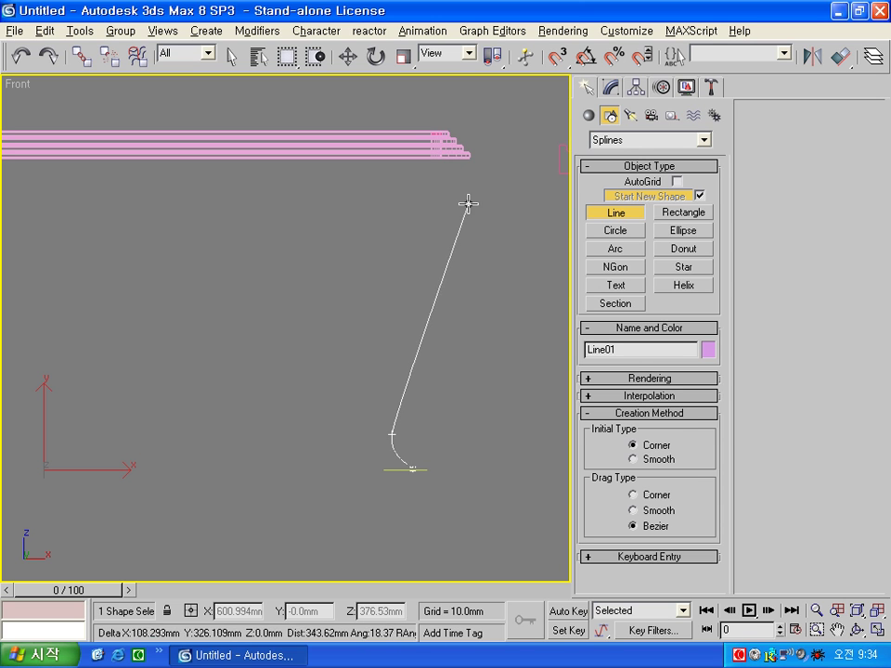
{"action": "left_click", "coordinate": [436, 157]}
{"action": "right_click", "coordinate": [436, 156]}
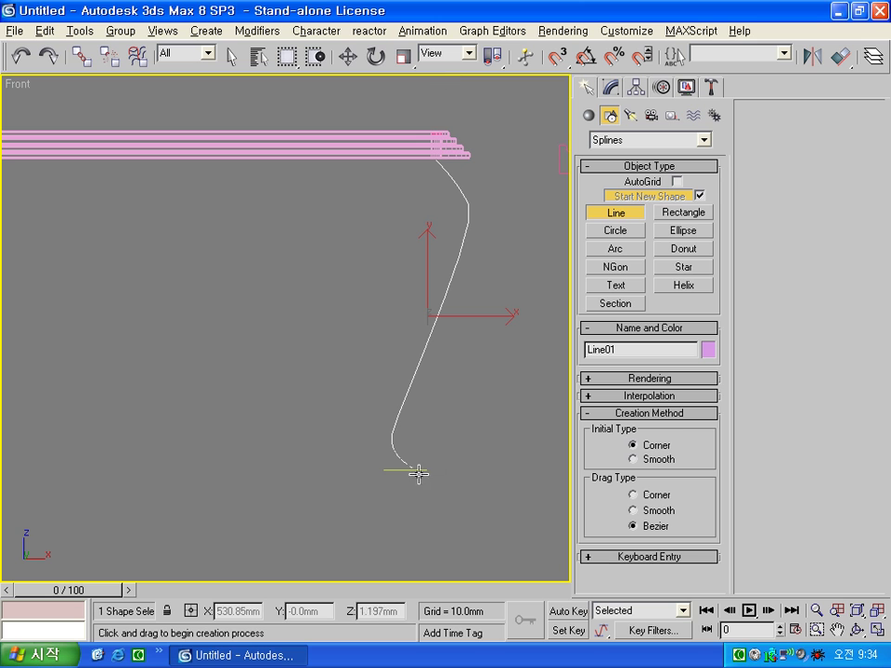
Move the line's top vertex onto the table top's underside, then reselect Line01
{"action": "left_click", "coordinate": [610, 87]}
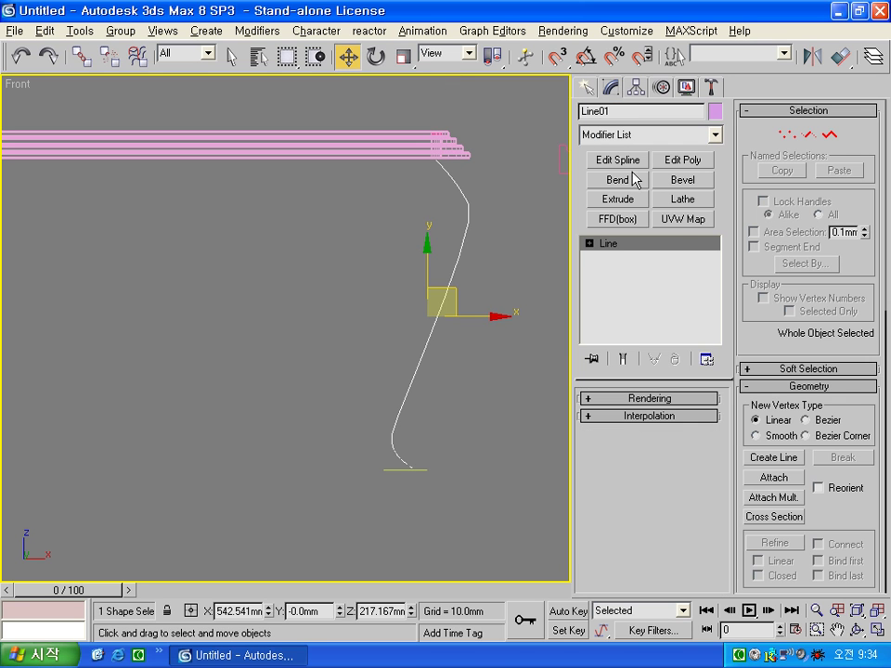
{"action": "left_click", "coordinate": [787, 134]}
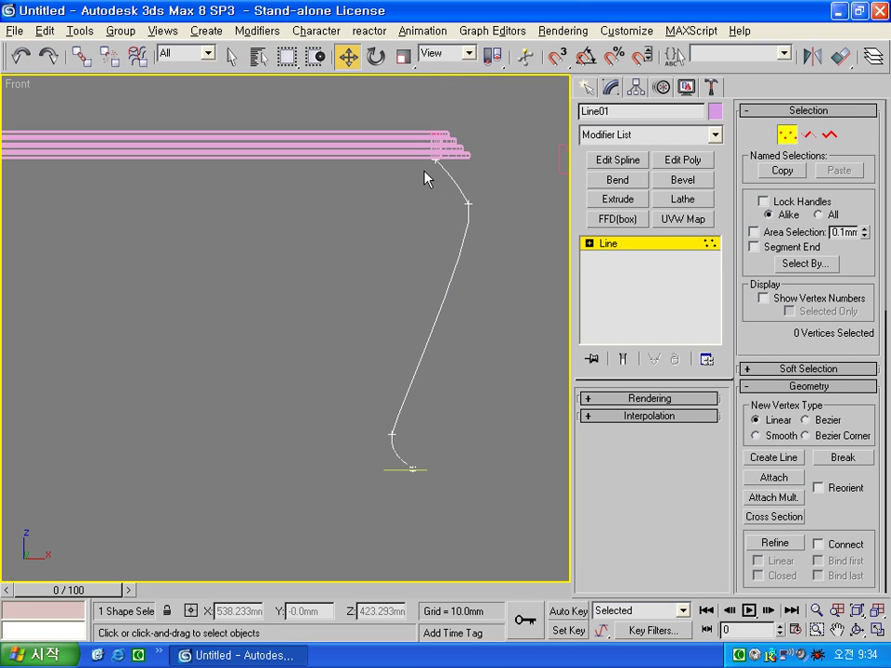
{"action": "scroll", "coordinate": [425, 176], "scroll_direction": "up", "scroll_amount": 4}
{"action": "left_click_drag", "start_coordinate": [279, 113], "coordinate": [328, 158]}
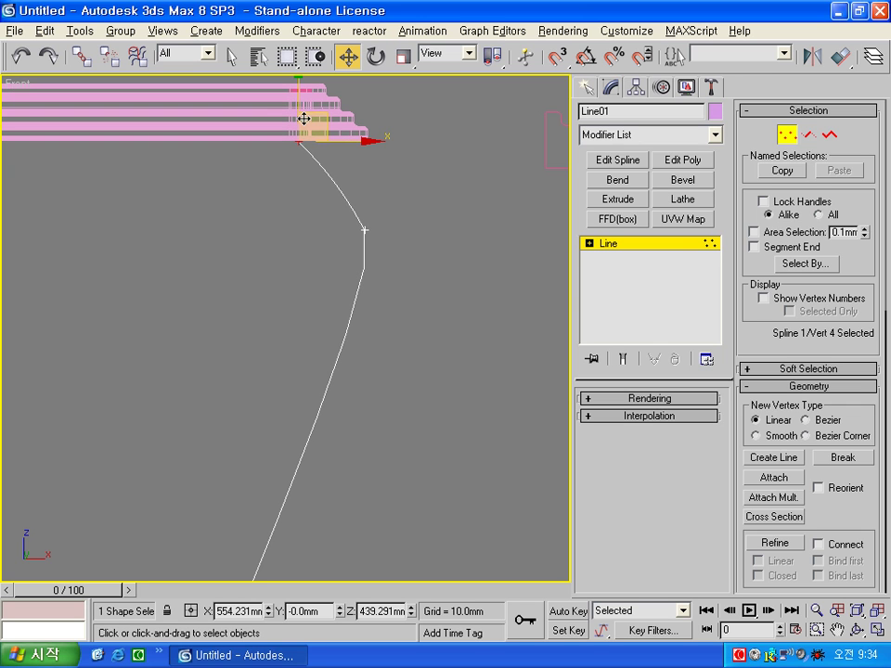
{"action": "left_click_drag", "start_coordinate": [324, 114], "coordinate": [368, 137]}
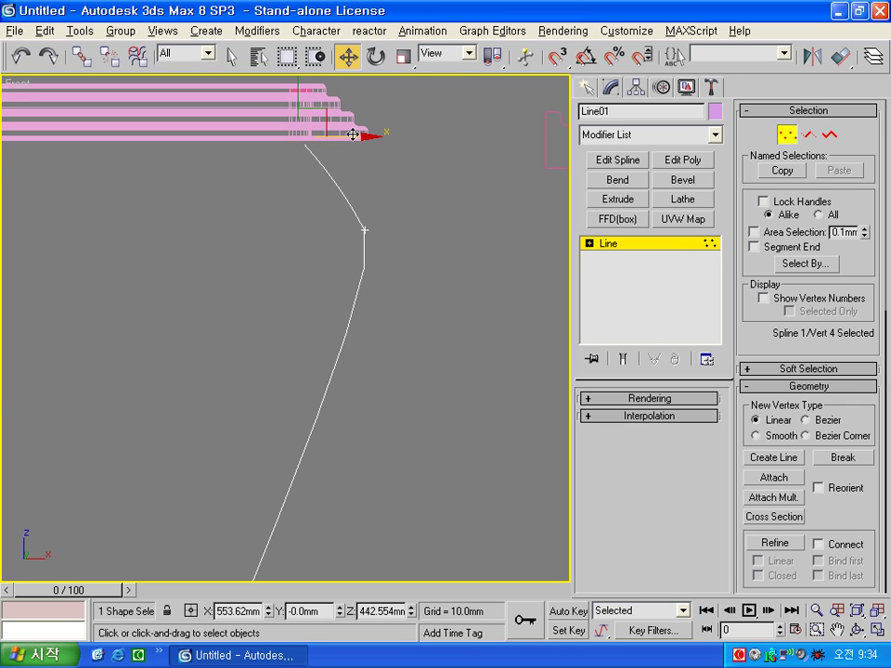
{"action": "left_click", "coordinate": [596, 247]}
{"action": "left_click", "coordinate": [418, 330]}
{"action": "scroll", "coordinate": [417, 331], "scroll_direction": "down", "scroll_amount": 5}
{"action": "left_click", "coordinate": [288, 371]}
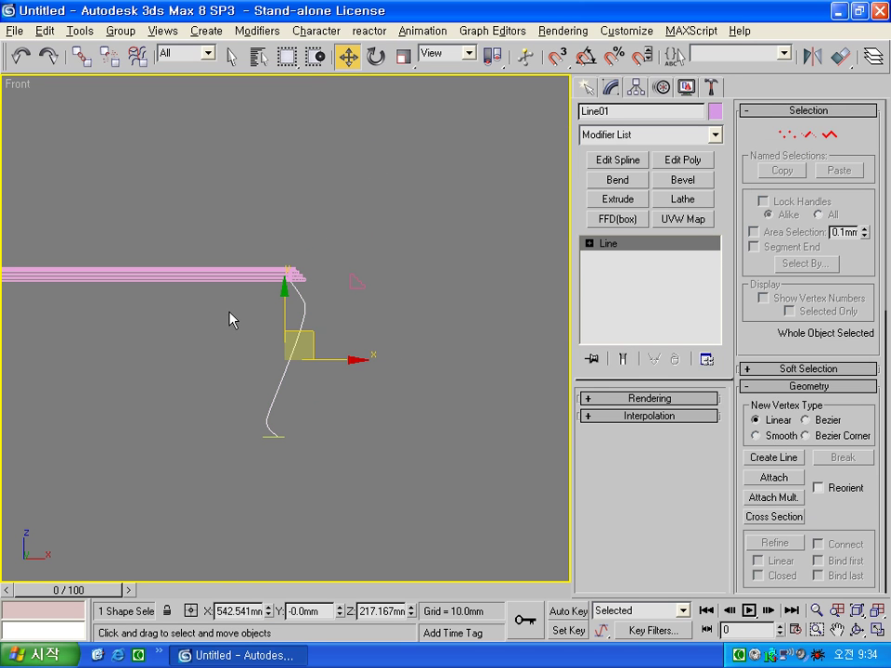
Loft the 30 mm circle along Line01 to create the leg
{"action": "left_click", "coordinate": [585, 89]}
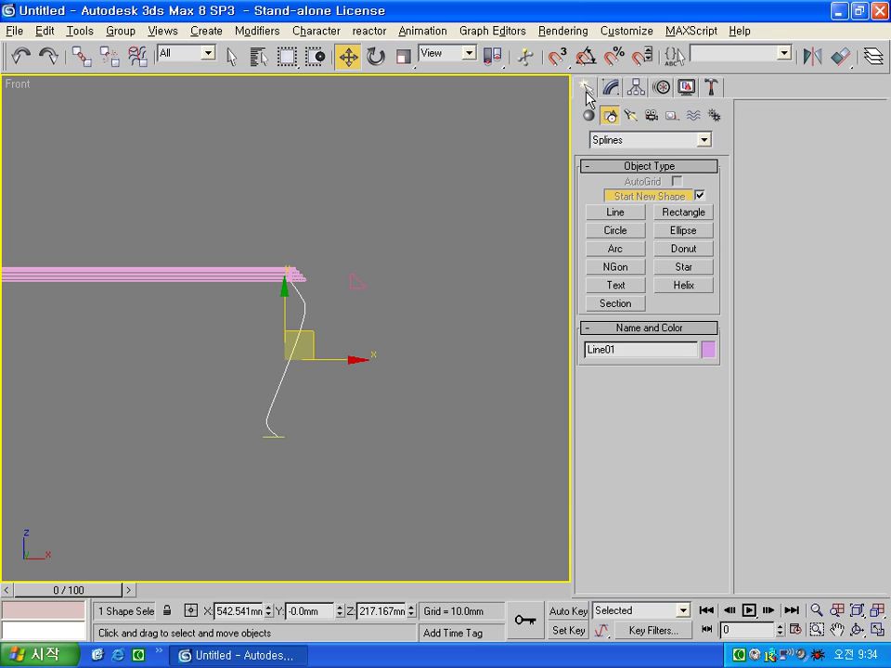
{"action": "left_click", "coordinate": [590, 115]}
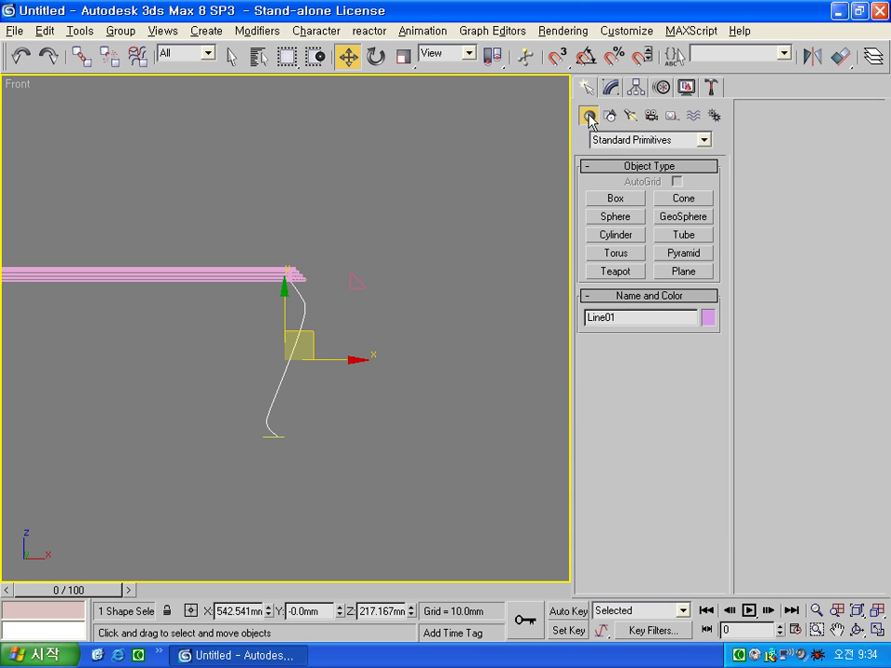
{"action": "left_click", "coordinate": [624, 144]}
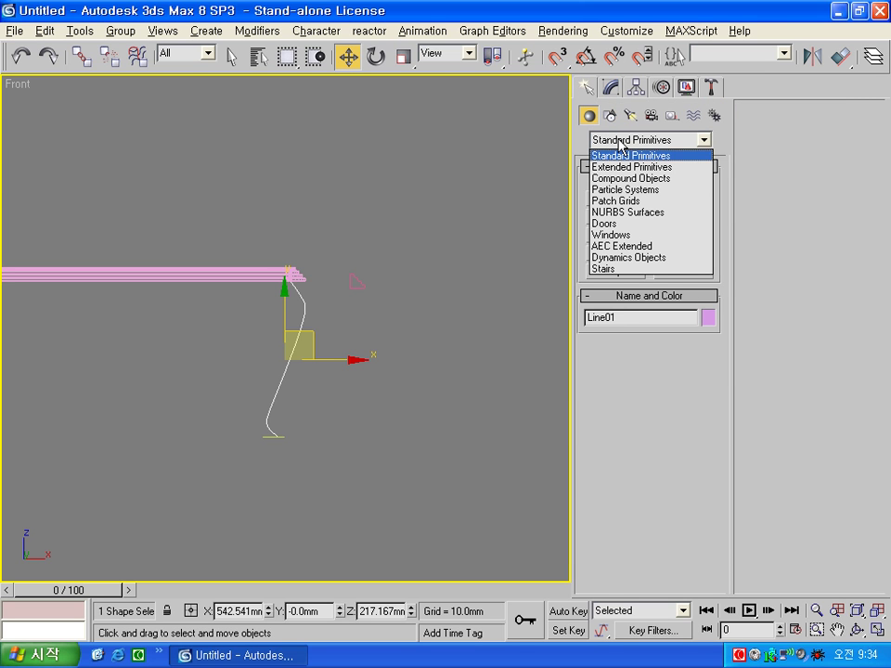
{"action": "left_click", "coordinate": [621, 178]}
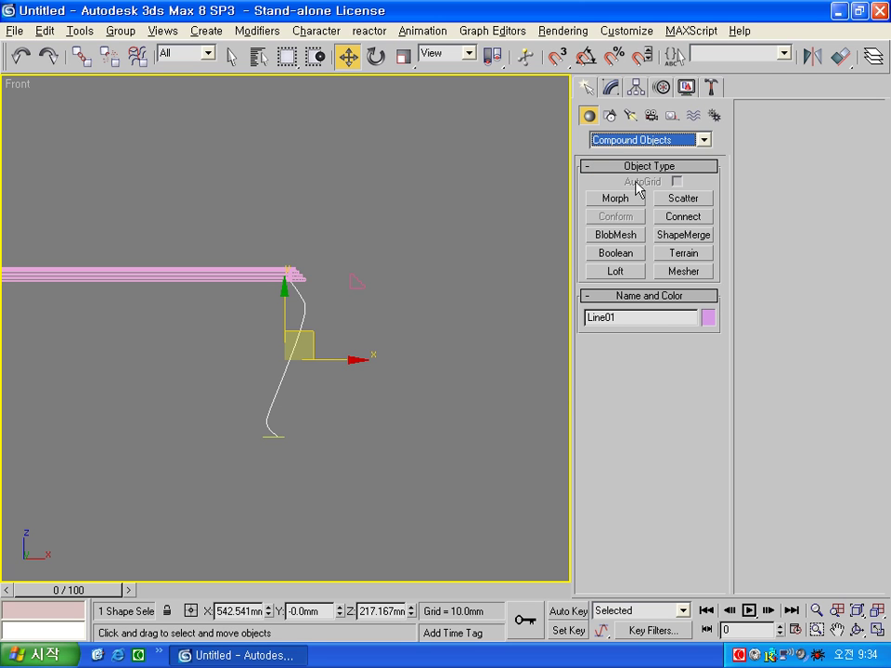
{"action": "left_click", "coordinate": [617, 272]}
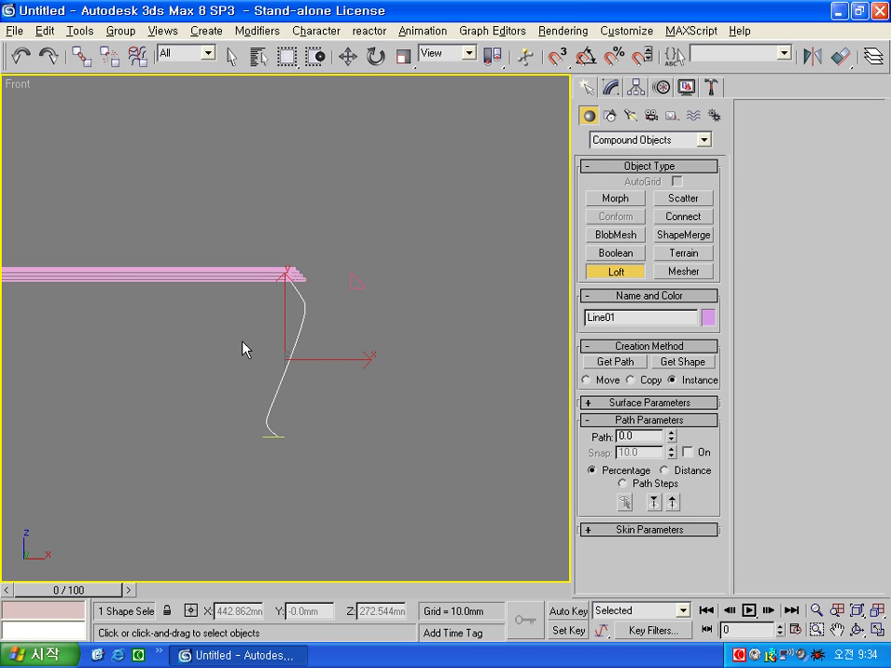
{"action": "left_click", "coordinate": [685, 363]}
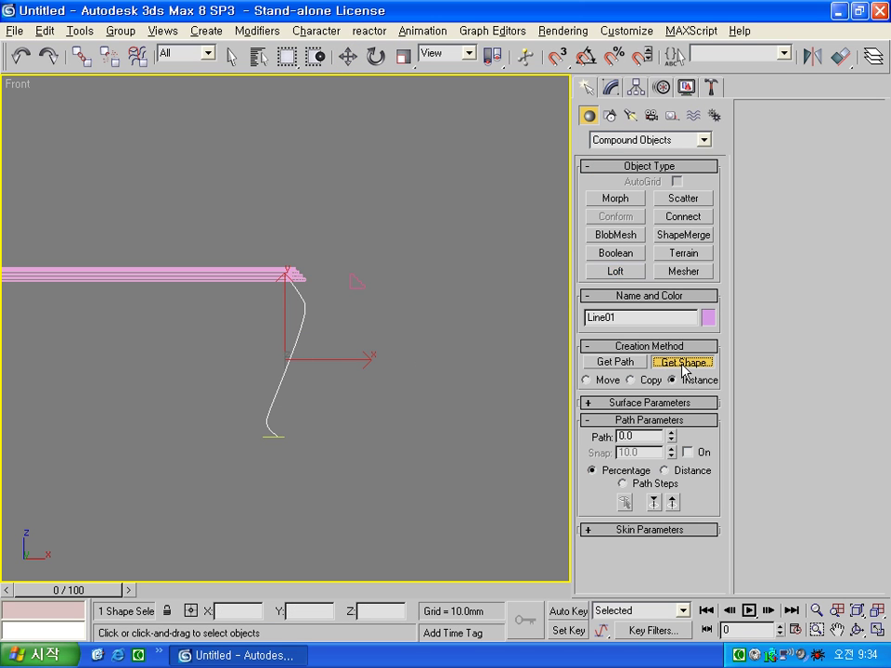
{"action": "left_click", "coordinate": [273, 431]}
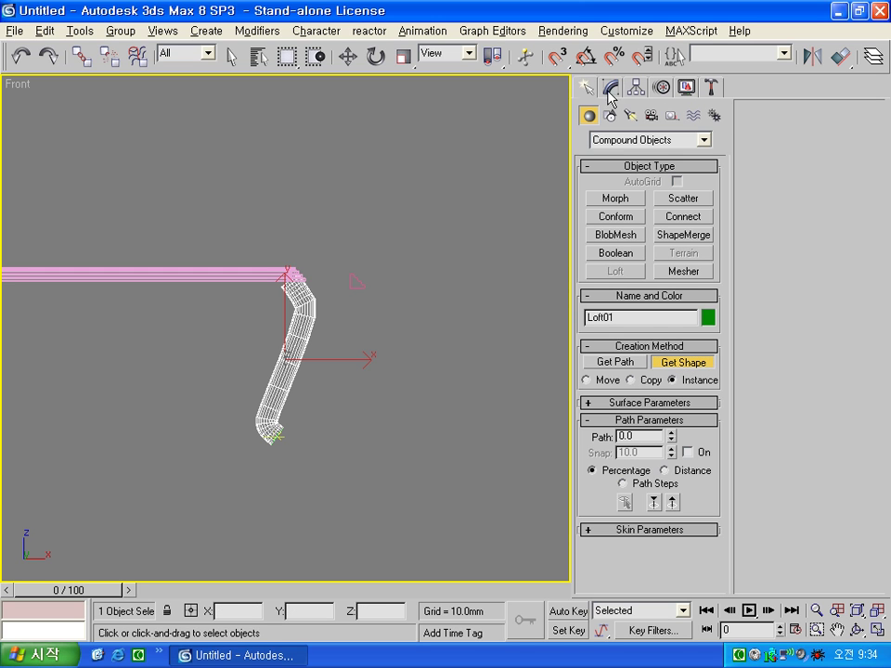
Taper the leg's start to about 15% with Scale deformation, then deselect it
{"action": "left_click", "coordinate": [611, 87]}
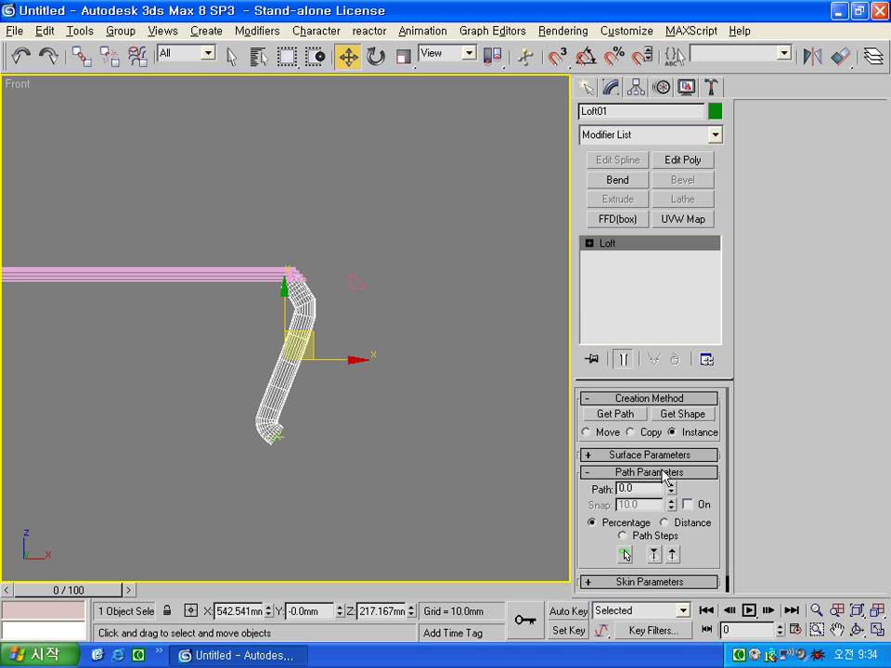
{"action": "scroll", "coordinate": [676, 577], "scroll_direction": "down", "scroll_amount": 1}
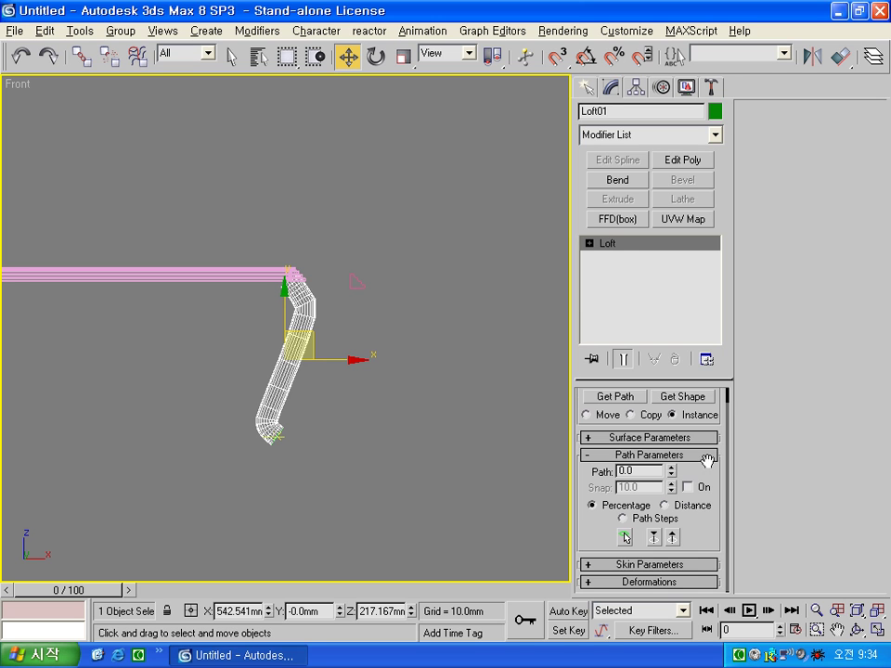
{"action": "left_click", "coordinate": [611, 582]}
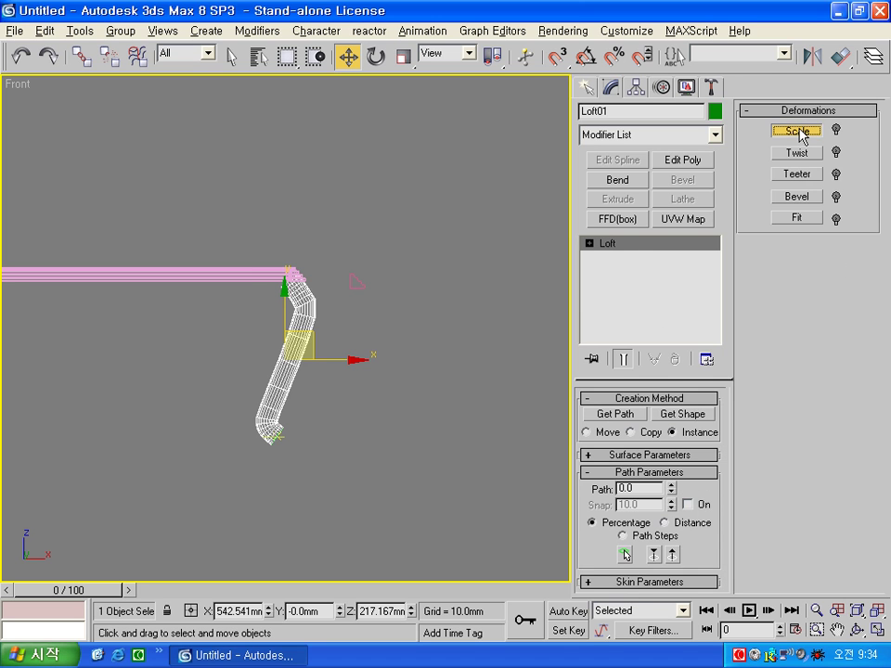
{"action": "left_click", "coordinate": [797, 132]}
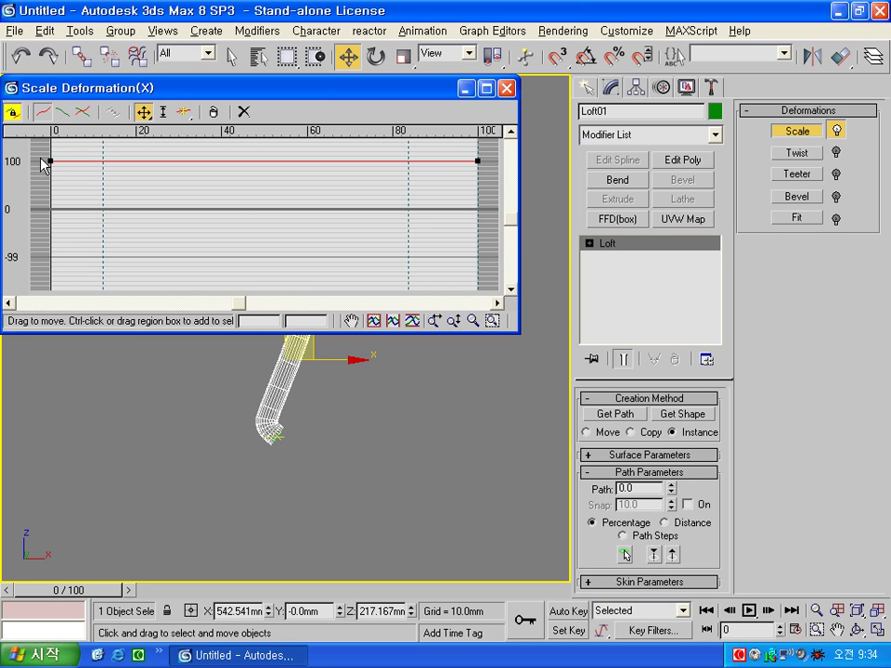
{"action": "left_click_drag", "start_coordinate": [49, 162], "coordinate": [50, 201]}
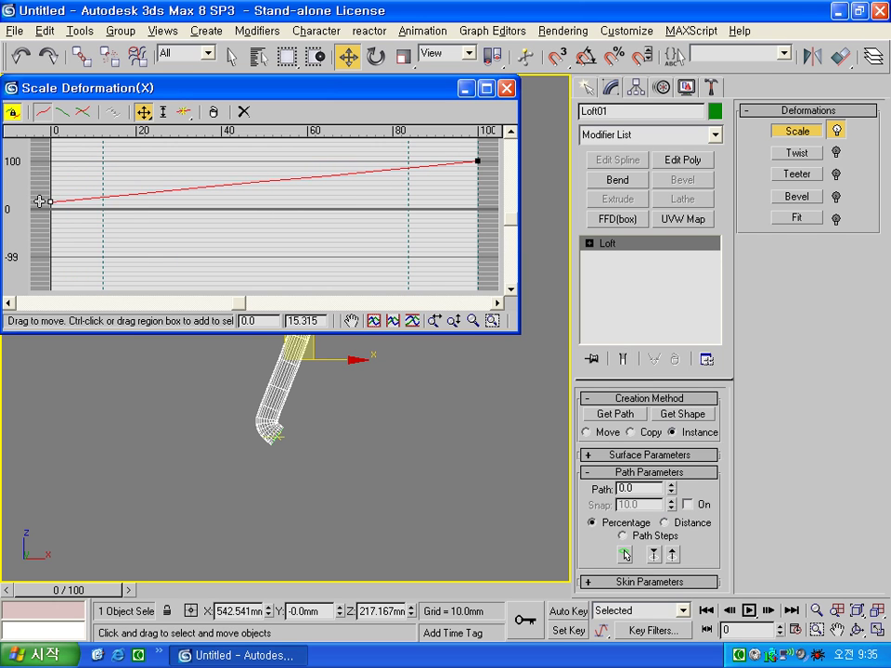
{"action": "left_click", "coordinate": [507, 88]}
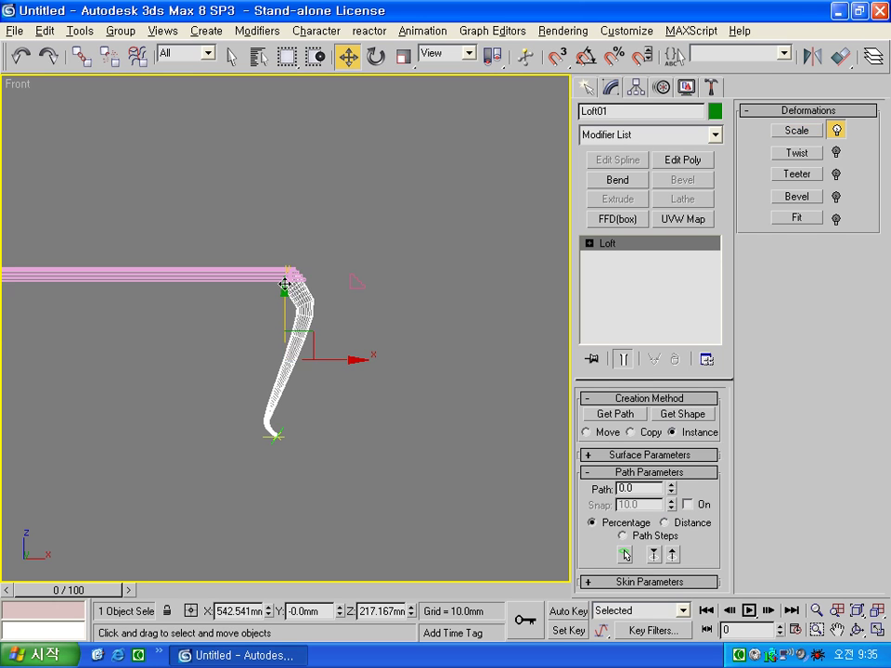
{"action": "left_click", "coordinate": [447, 452]}
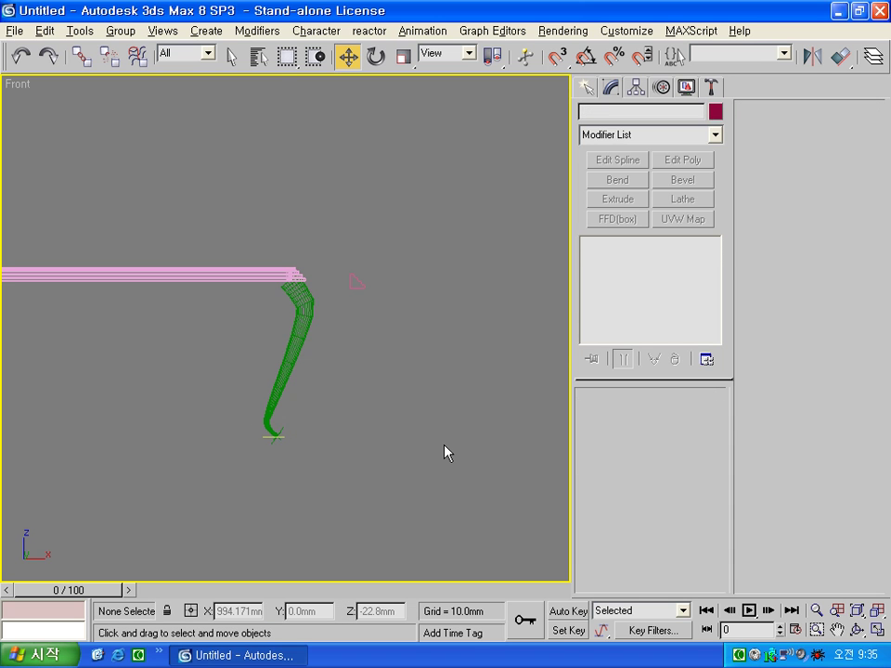
{"action": "key", "text": "alt+w"}
Region-select the two entities at the leg path's end in the Top view
{"action": "left_click", "coordinate": [436, 521]}
{"action": "left_click_drag", "start_coordinate": [198, 218], "coordinate": [262, 192]}
{"action": "left_click", "coordinate": [213, 214]}
{"action": "mouse_move", "coordinate": [198, 213]}
{"action": "left_mouse_down"}
{"action": "mouse_move", "coordinate": [240, 158]}
{"action": "mouse_move", "coordinate": [254, 225]}
{"action": "left_mouse_up"}
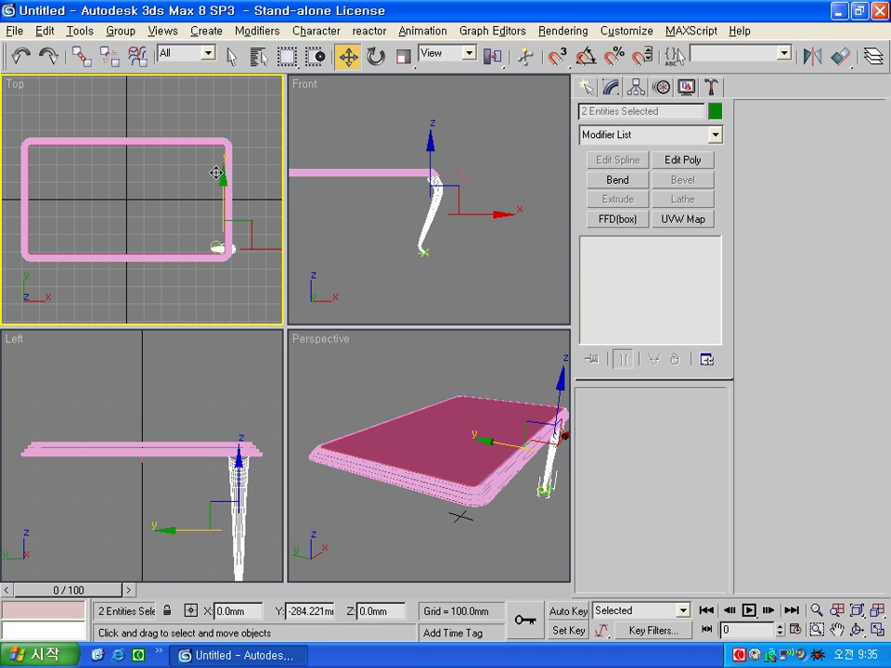
{"action": "middle_click", "coordinate": [504, 559]}
{"action": "left_click", "coordinate": [501, 542]}
Inspect the leg from several angles in Perspective and Front, then bring up Select by Name
{"action": "mouse_move", "coordinate": [501, 540]}
{"action": "middle_mouse_down", "text": "alt"}
{"action": "mouse_move", "coordinate": [458, 509]}
{"action": "mouse_move", "coordinate": [383, 507]}
{"action": "middle_mouse_up", "text": "alt"}
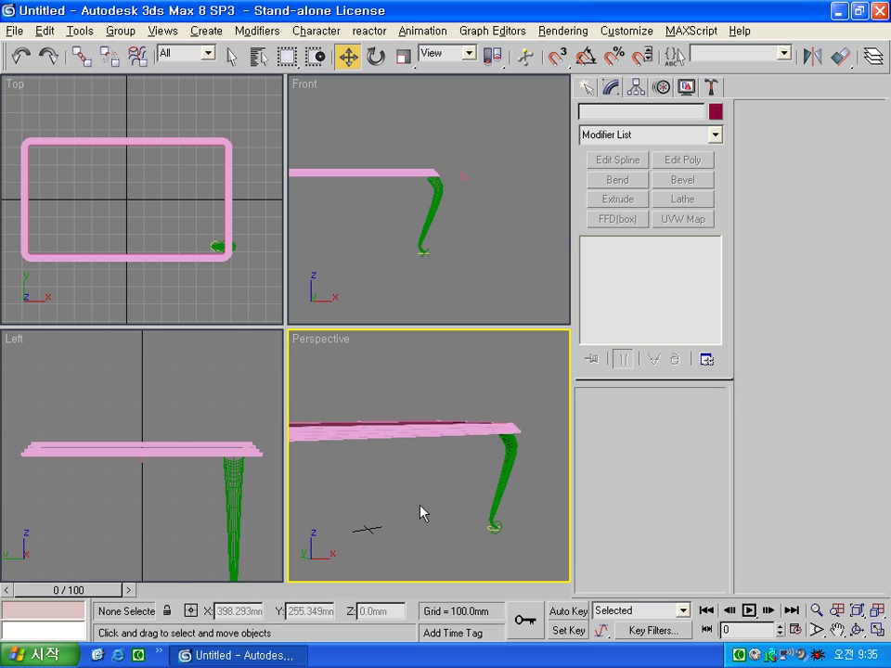
{"action": "middle_click_drag", "start_coordinate": [477, 503], "coordinate": [507, 429], "text": "alt"}
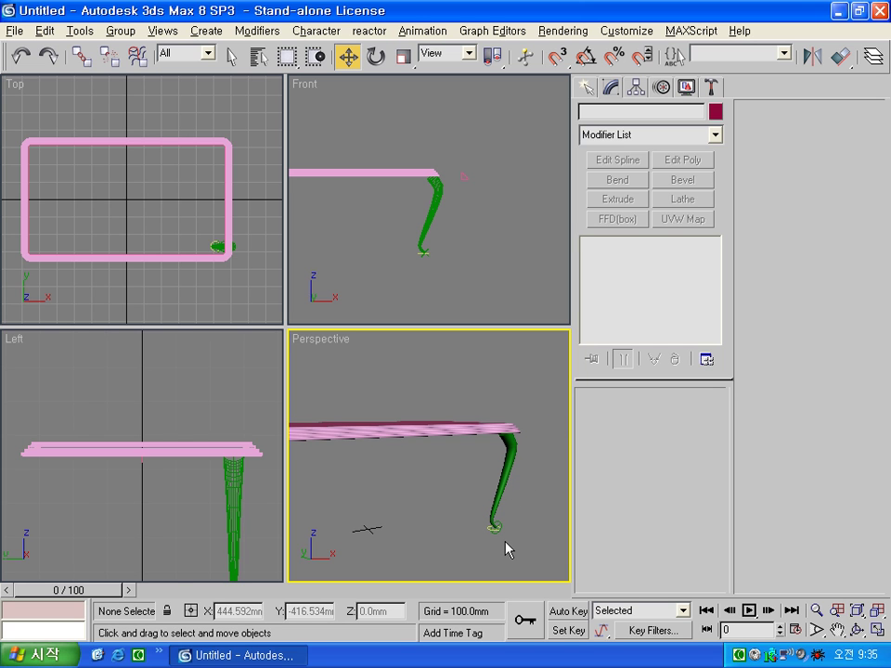
{"action": "mouse_move", "coordinate": [443, 520]}
{"action": "middle_mouse_down", "text": "alt"}
{"action": "mouse_move", "coordinate": [407, 517]}
{"action": "mouse_move", "coordinate": [448, 511]}
{"action": "middle_mouse_up", "text": "alt"}
{"action": "left_click", "coordinate": [440, 259]}
{"action": "scroll", "coordinate": [445, 250], "scroll_direction": "up", "scroll_amount": 3}
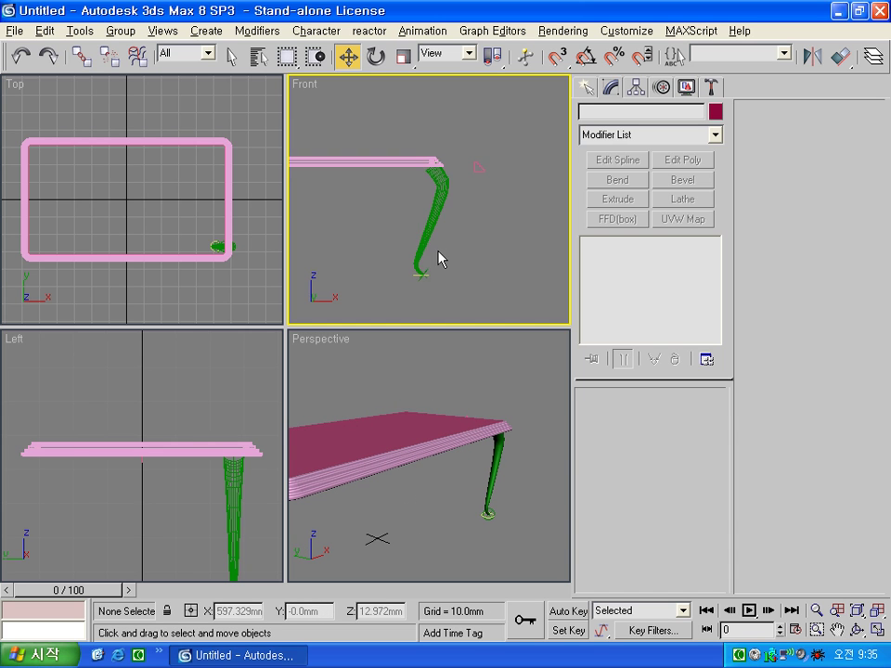
{"action": "scroll", "coordinate": [433, 247], "scroll_direction": "up", "scroll_amount": 1}
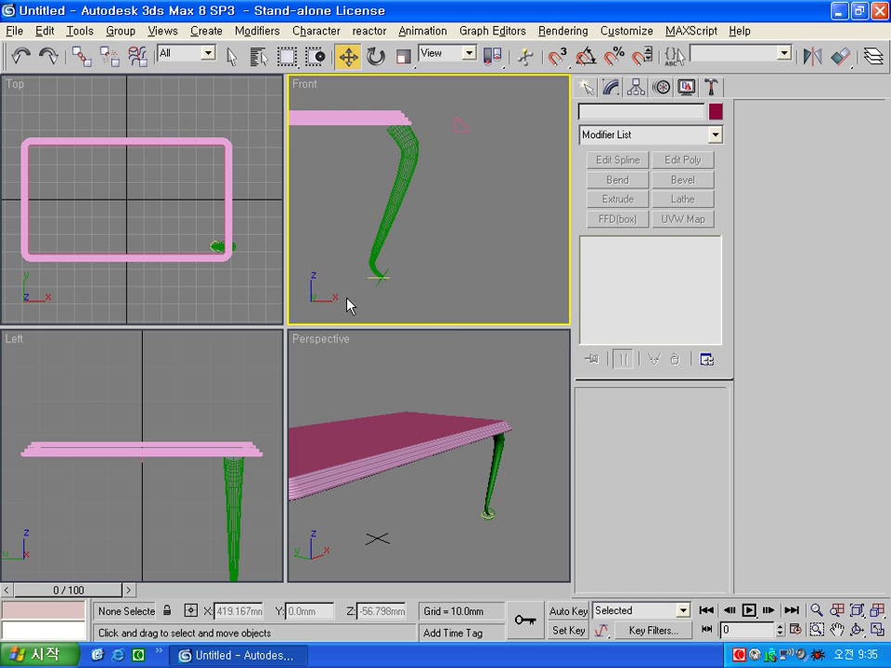
{"action": "key", "text": "h"}
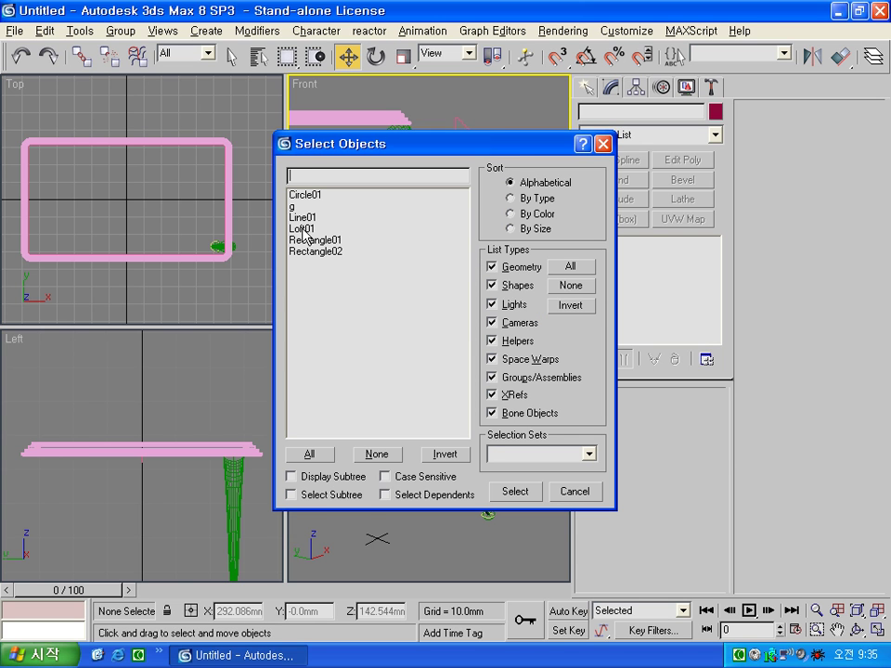
Select Circle01, Line01 and Rectangle02 by name and hide them
{"action": "left_click", "coordinate": [324, 196]}
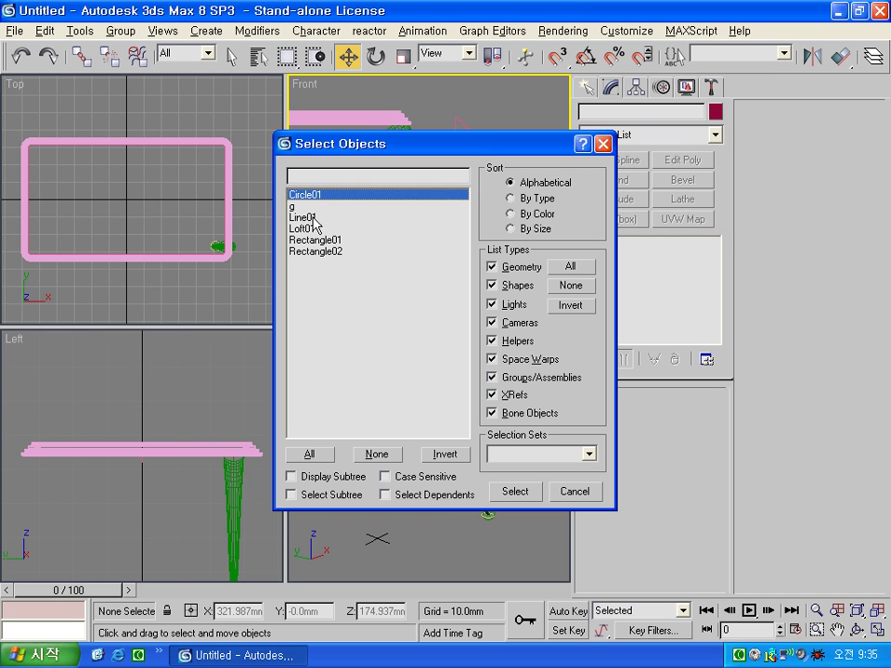
{"action": "left_click", "coordinate": [316, 217], "text": "ctrl"}
{"action": "left_click", "coordinate": [331, 251], "text": "ctrl"}
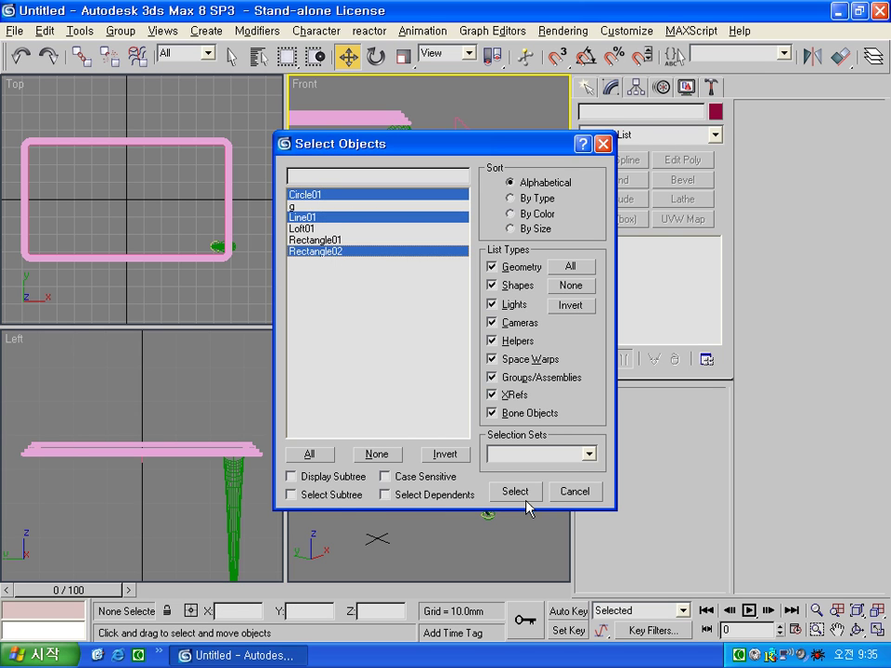
{"action": "left_click", "coordinate": [518, 493]}
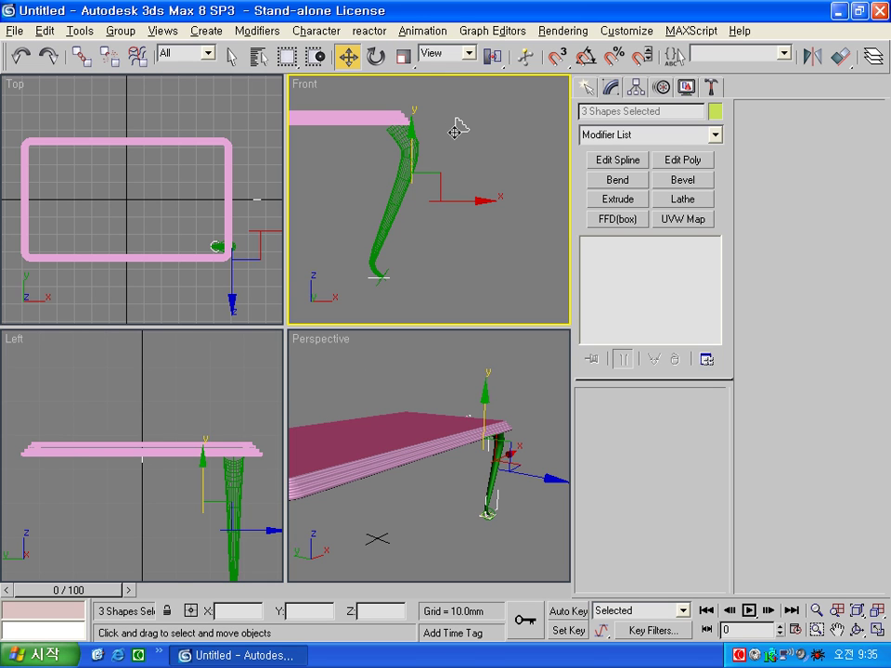
{"action": "right_click", "coordinate": [452, 141]}
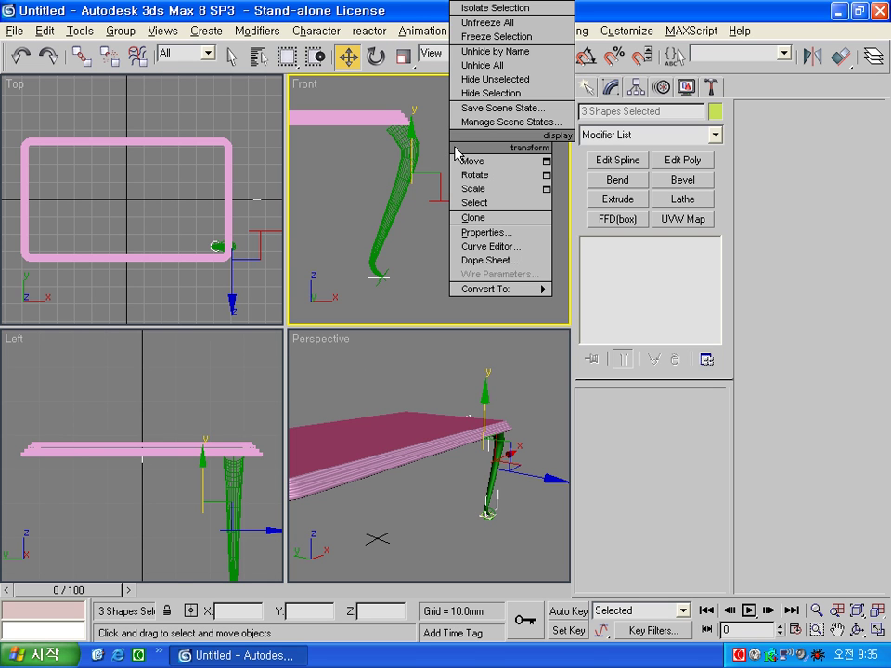
{"action": "left_click", "coordinate": [499, 93]}
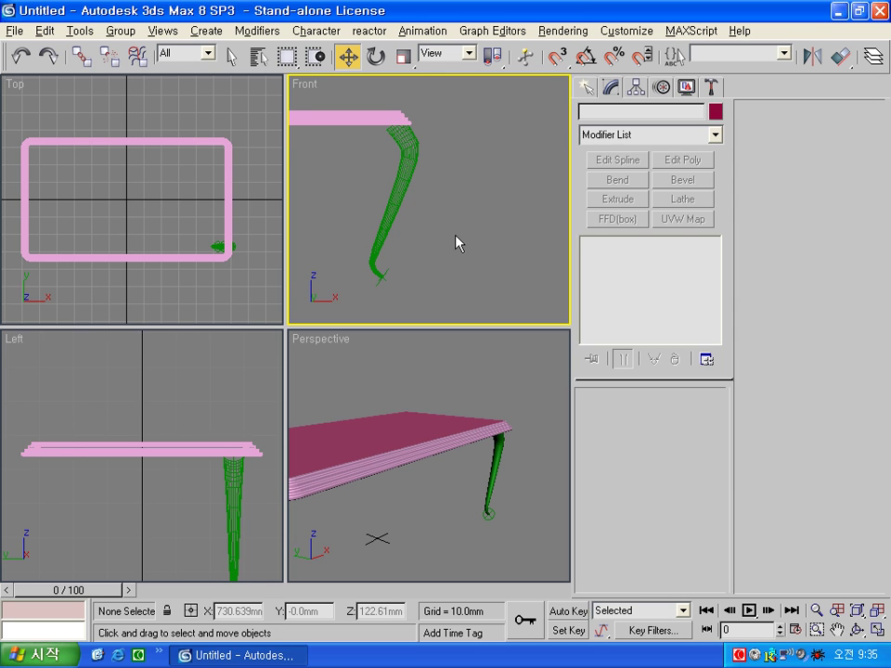
{"action": "left_click", "coordinate": [194, 294]}
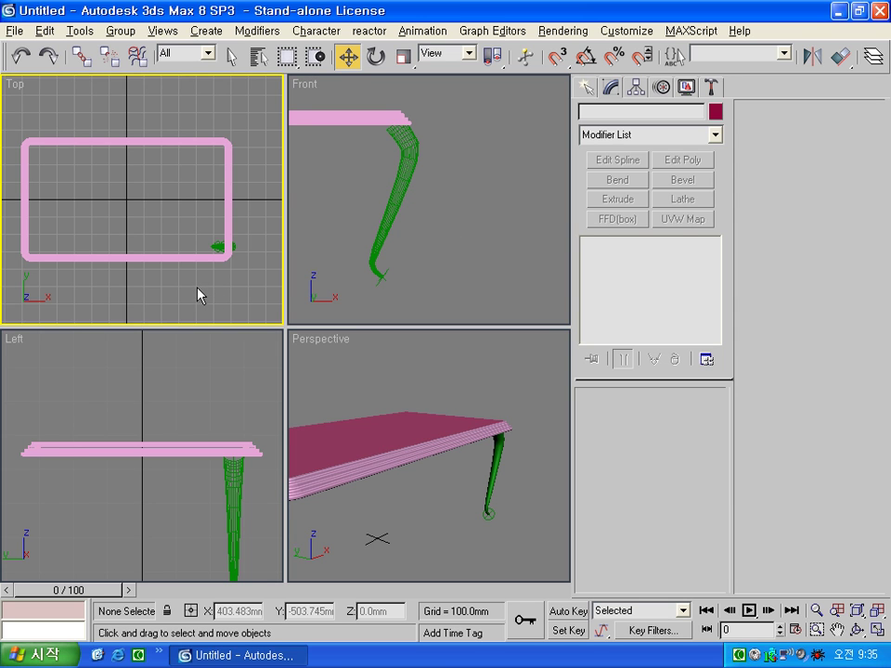
Maximize Top and set Loft01 to transform about the tabletop rectangle's centre using Pick coordinates
{"action": "key", "text": "alt+w"}
{"action": "middle_click_drag", "start_coordinate": [344, 365], "coordinate": [361, 349]}
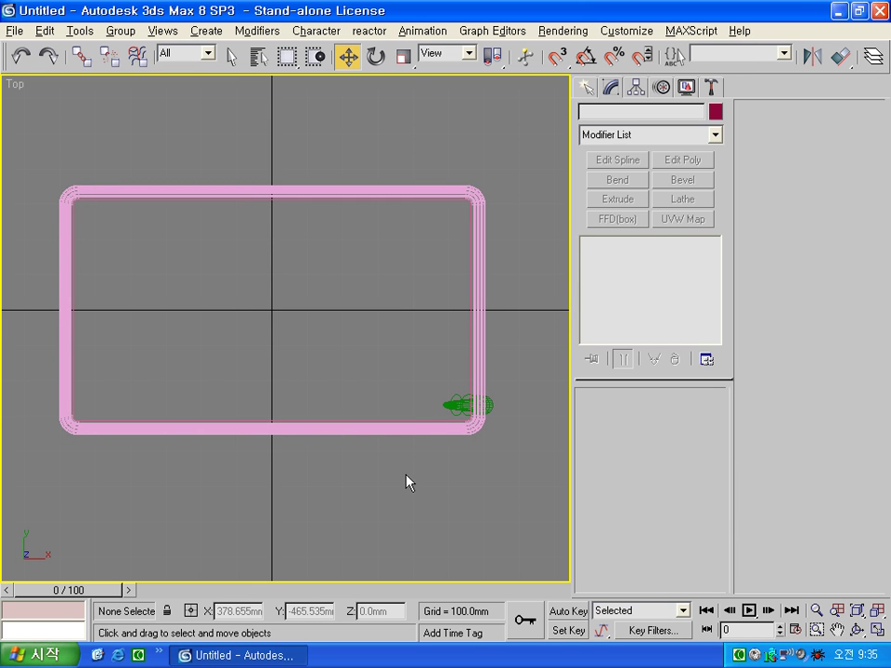
{"action": "key", "text": "F3"}
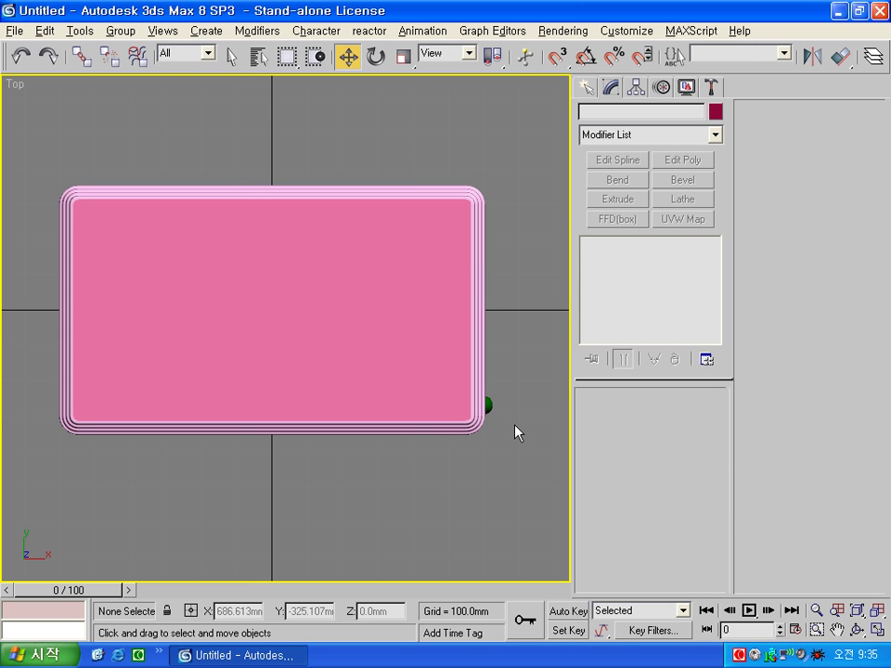
{"action": "key", "text": "F3"}
{"action": "left_click_drag", "start_coordinate": [429, 459], "coordinate": [517, 408]}
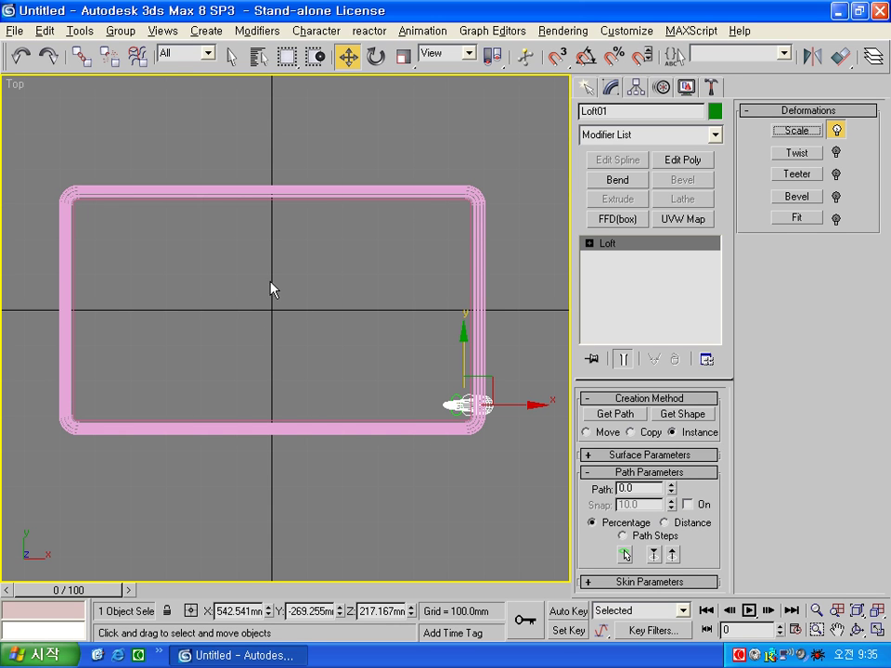
{"action": "left_click", "coordinate": [387, 495]}
{"action": "left_click", "coordinate": [443, 54]}
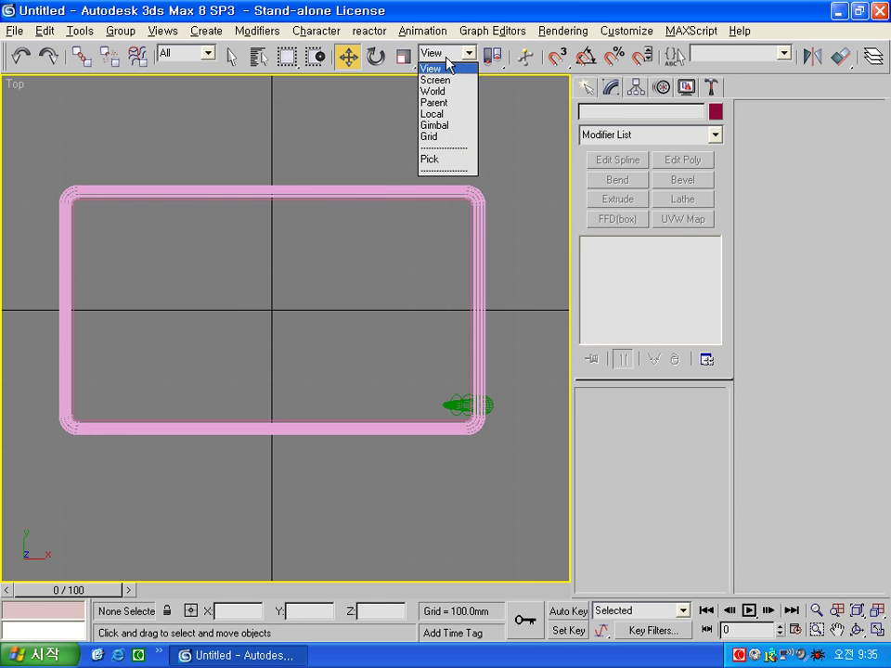
{"action": "left_click", "coordinate": [442, 159]}
{"action": "left_click", "coordinate": [352, 189]}
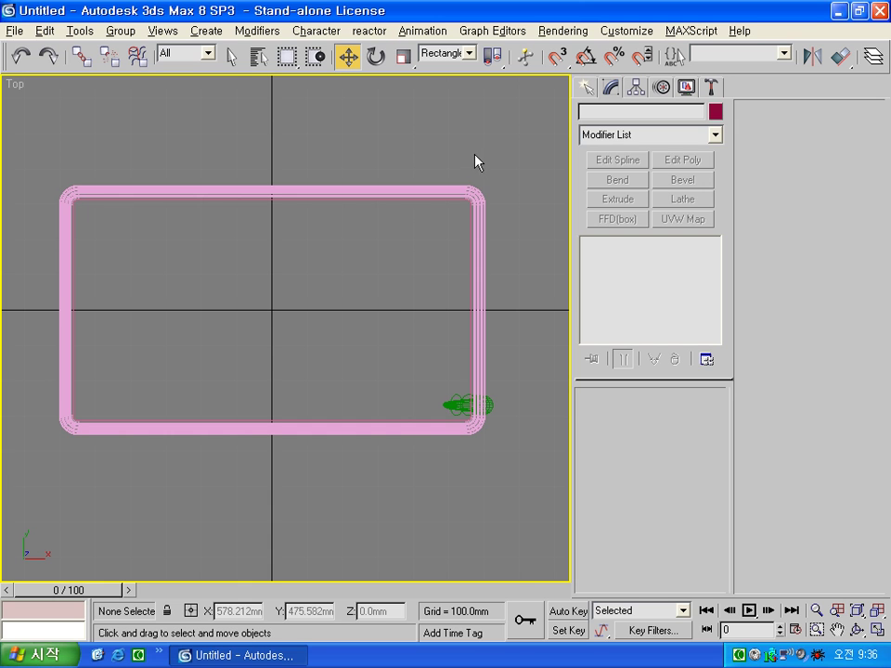
{"action": "left_click_drag", "start_coordinate": [371, 525], "coordinate": [501, 389]}
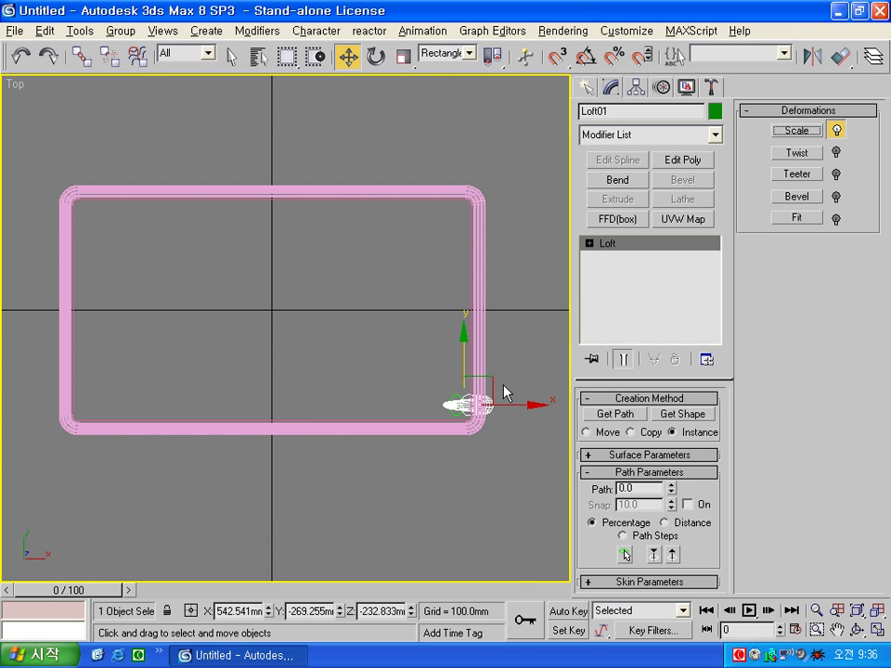
{"action": "left_click_drag", "start_coordinate": [498, 61], "coordinate": [499, 144]}
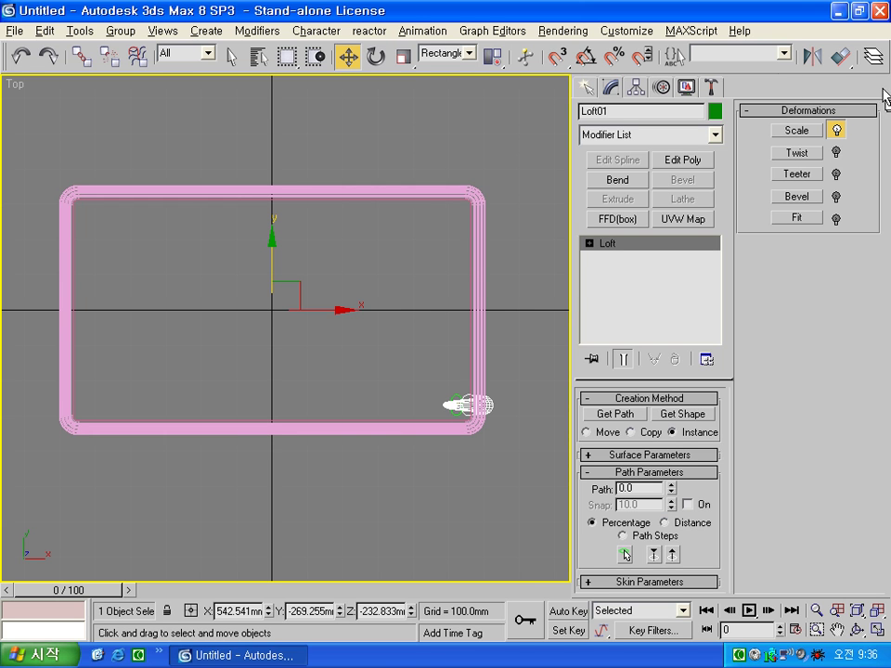
Mirror the leg on X as an instance to the opposite front corner
{"action": "left_click", "coordinate": [812, 57]}
{"action": "left_click_drag", "start_coordinate": [470, 197], "coordinate": [775, 120]}
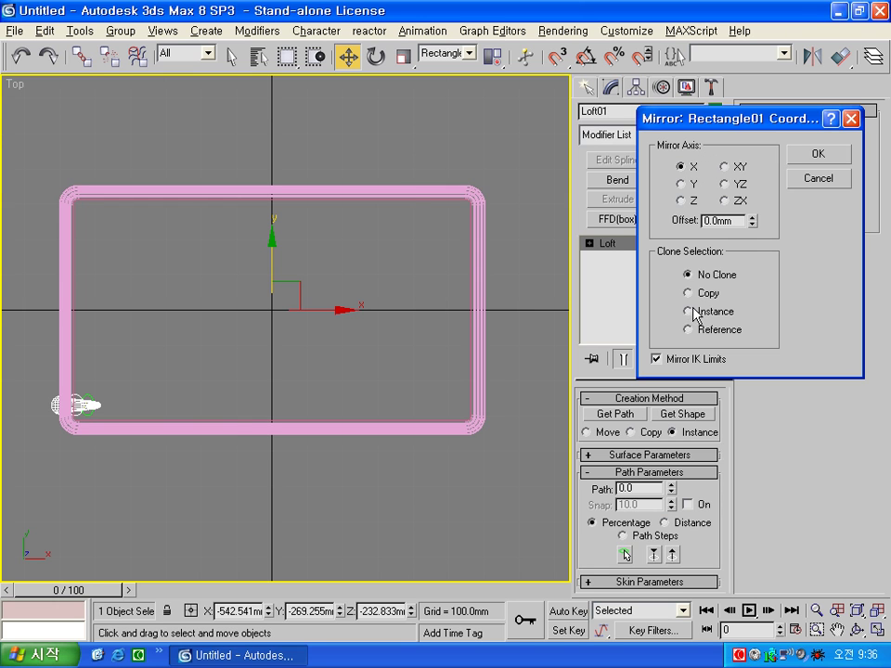
{"action": "left_click", "coordinate": [697, 314]}
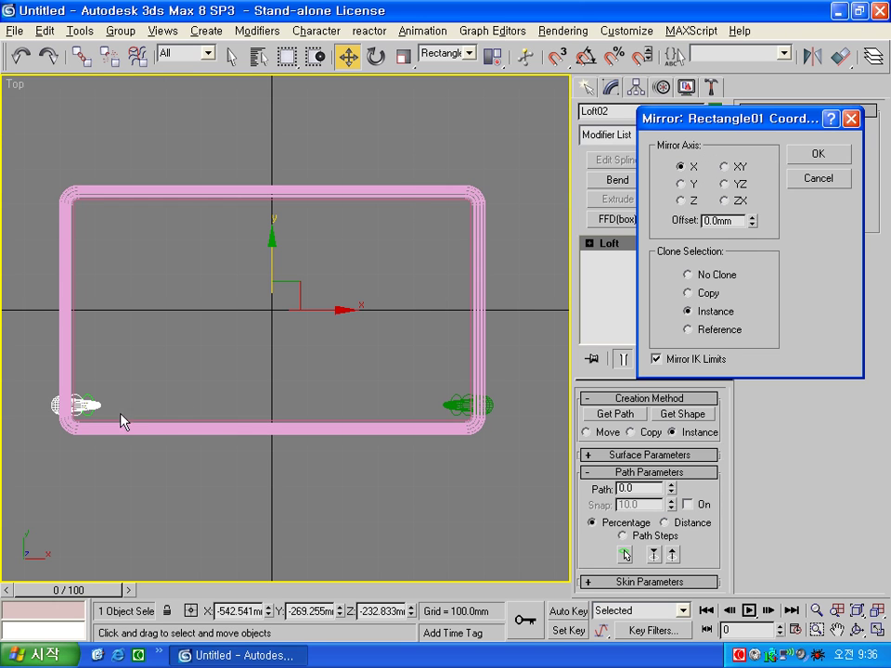
{"action": "left_click", "coordinate": [819, 155]}
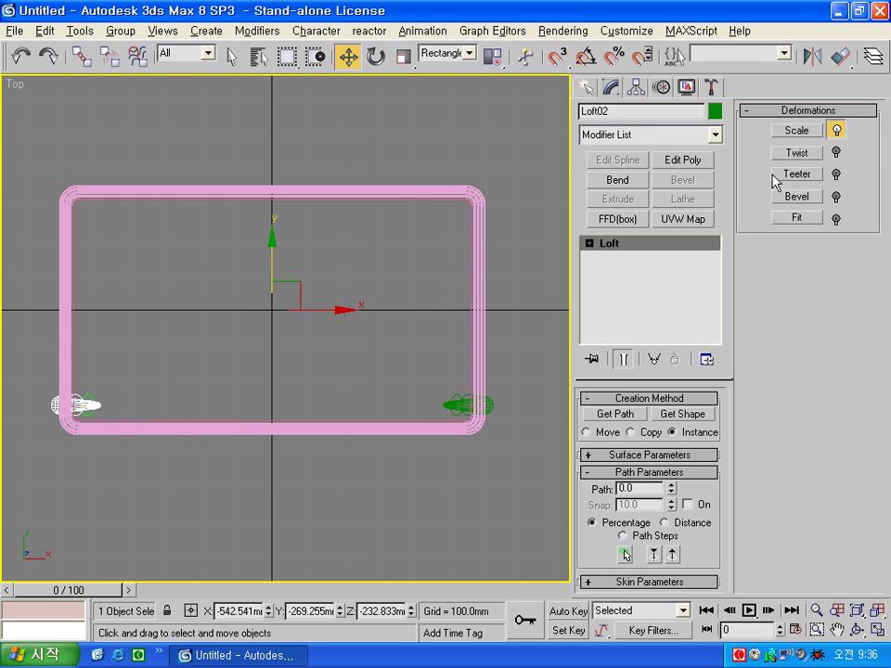
Mirror both front legs on Y as instances to the far corners
{"action": "left_click_drag", "start_coordinate": [28, 477], "coordinate": [547, 382]}
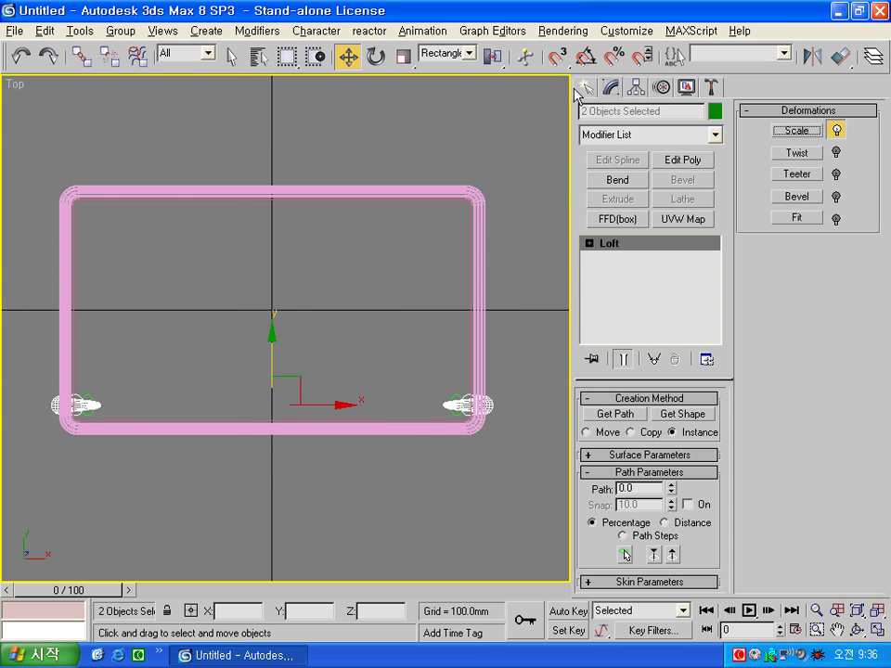
{"action": "left_click_drag", "start_coordinate": [492, 54], "coordinate": [497, 143]}
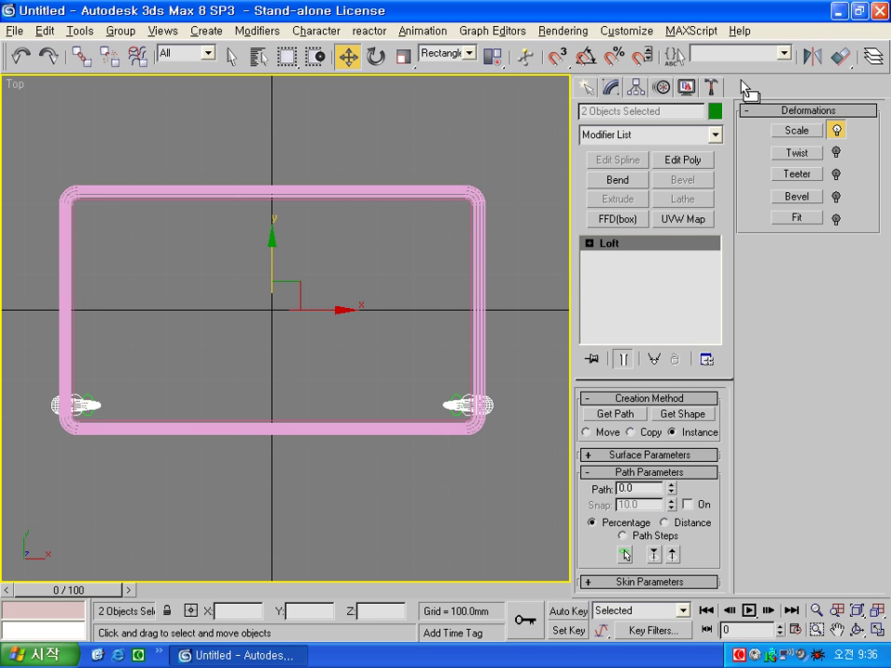
{"action": "left_click", "coordinate": [812, 56]}
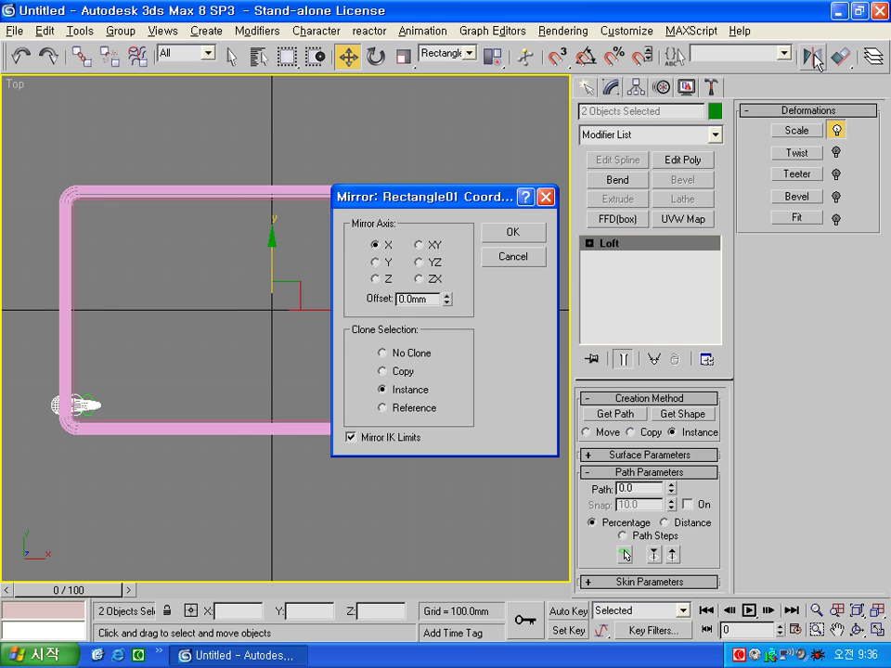
{"action": "left_click", "coordinate": [376, 263]}
{"action": "left_click", "coordinate": [513, 232]}
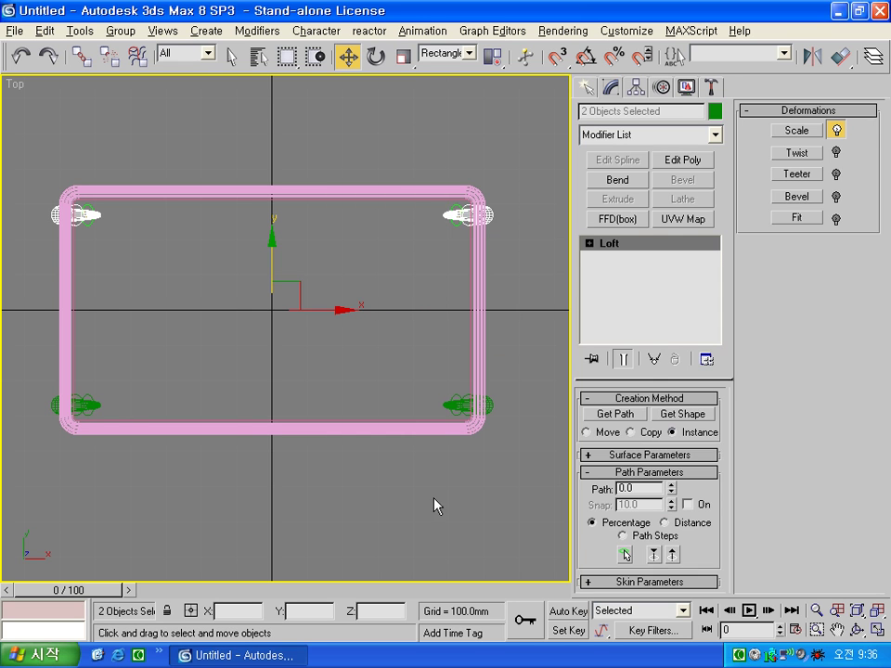
{"action": "left_click", "coordinate": [433, 501]}
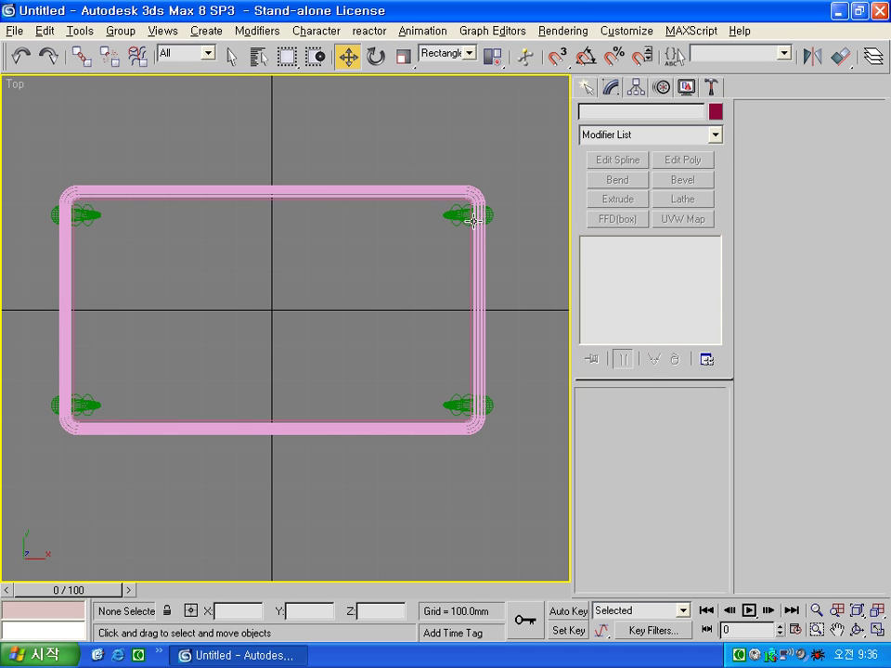
Restore four views, frame the whole table in Perspective and Front, and bring up spline shapes for Top
{"action": "key", "text": "alt+w"}
{"action": "left_click", "coordinate": [420, 538]}
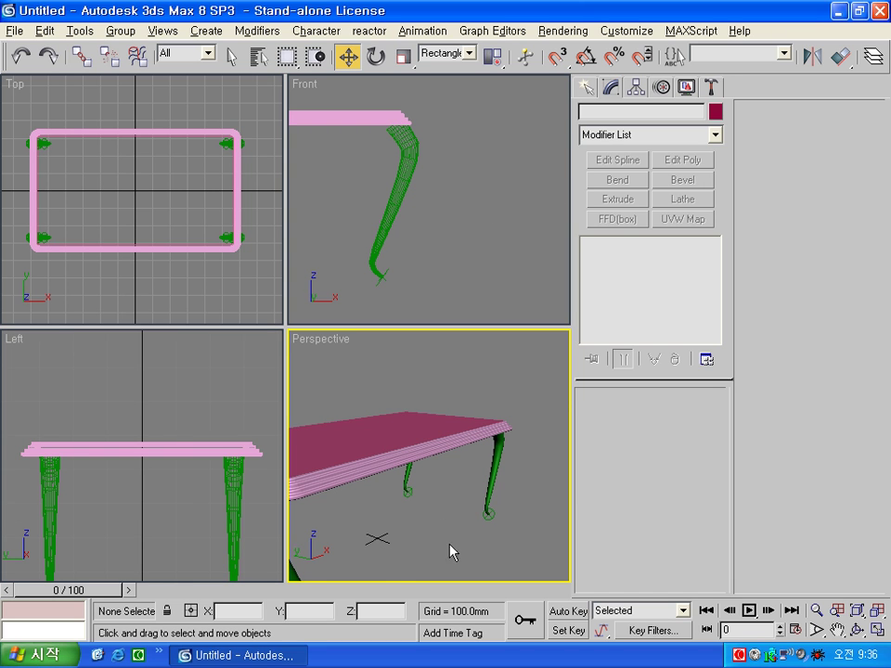
{"action": "middle_click_drag", "start_coordinate": [444, 541], "coordinate": [430, 507], "text": "alt"}
{"action": "scroll", "coordinate": [446, 504], "scroll_direction": "down", "scroll_amount": 2}
{"action": "scroll", "coordinate": [459, 503], "scroll_direction": "down", "scroll_amount": 2}
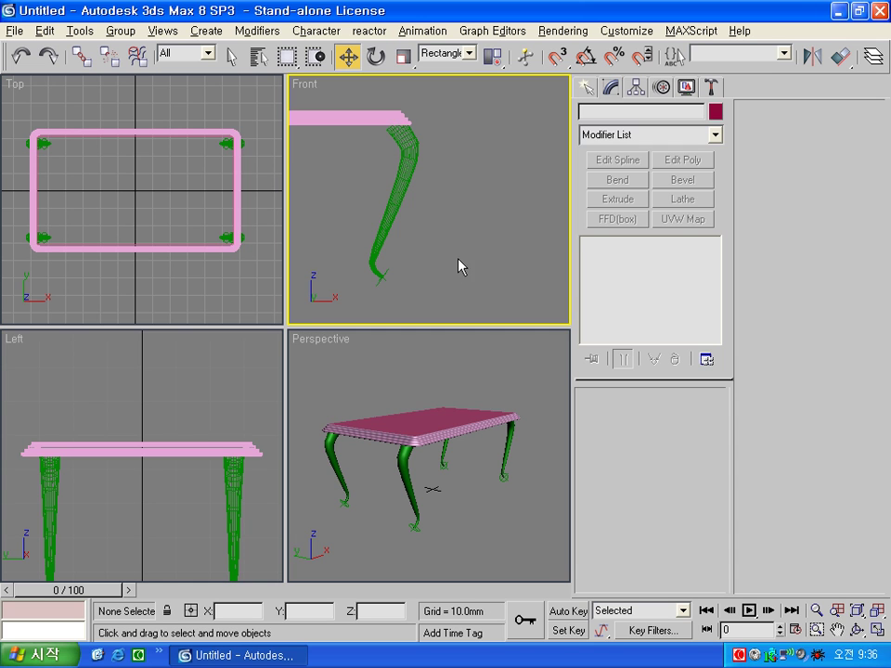
{"action": "scroll", "coordinate": [440, 246], "scroll_direction": "down", "scroll_amount": 3}
{"action": "scroll", "coordinate": [459, 236], "scroll_direction": "down", "scroll_amount": 3}
{"action": "mouse_move", "coordinate": [459, 237]}
{"action": "middle_mouse_down"}
{"action": "mouse_move", "coordinate": [465, 250]}
{"action": "mouse_move", "coordinate": [441, 246]}
{"action": "middle_mouse_up"}
{"action": "left_click", "coordinate": [136, 204]}
{"action": "left_click", "coordinate": [586, 87]}
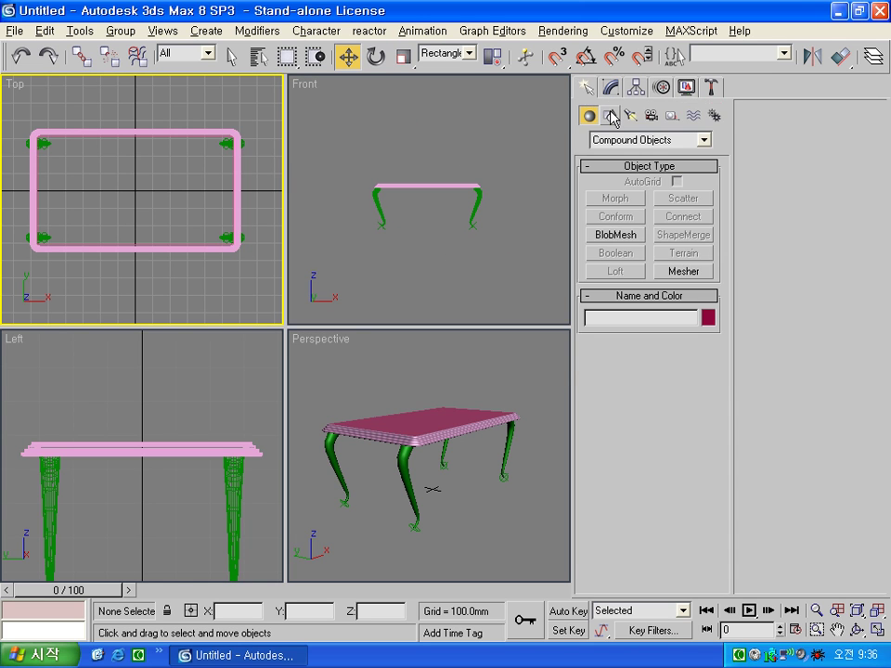
{"action": "left_click", "coordinate": [609, 115]}
Maximize the Top view and drag a rectangle around the table's outline
{"action": "left_click", "coordinate": [683, 213]}
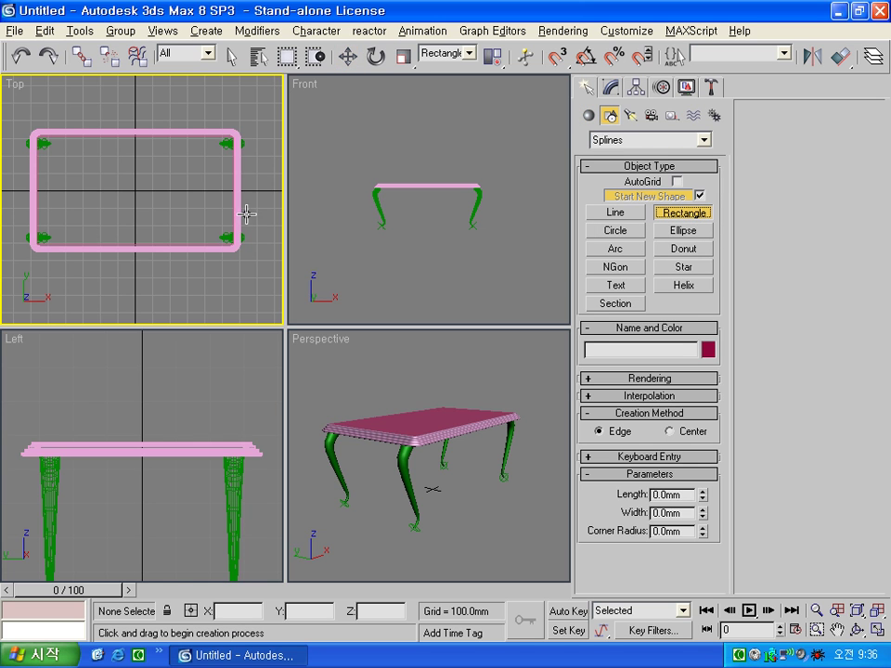
{"action": "key", "text": "alt+w"}
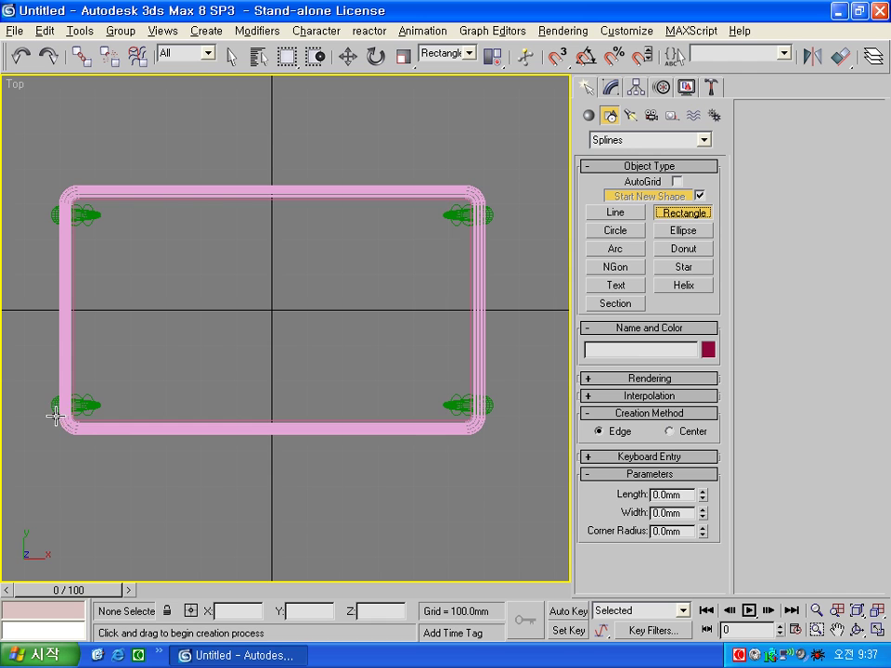
{"action": "left_click_drag", "start_coordinate": [56, 416], "coordinate": [487, 199]}
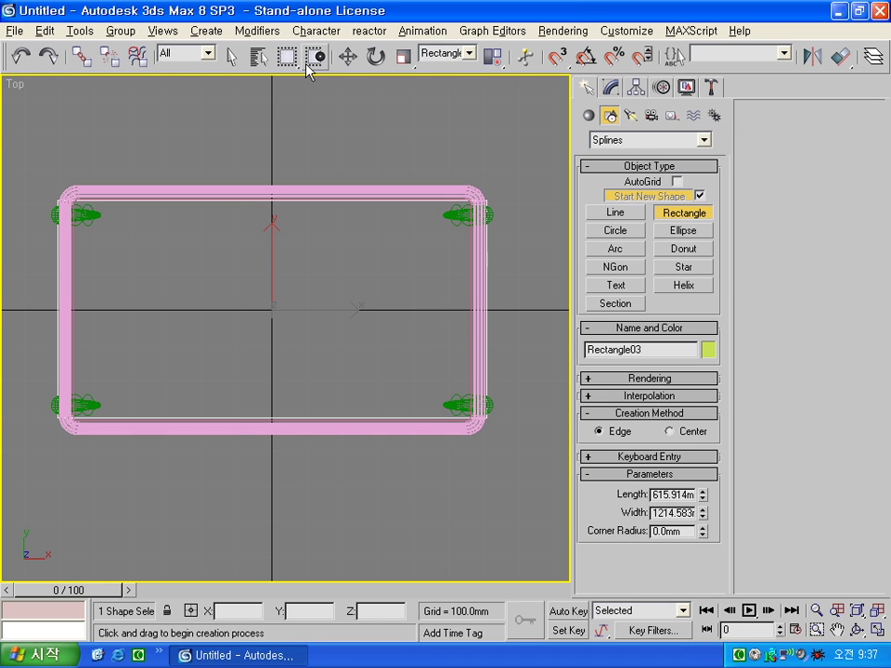
Position Rectangle03 at X 0, Y 0, Z 300 via Move Type-In, then restore four views
{"action": "left_click", "coordinate": [348, 57]}
{"action": "right_click", "coordinate": [349, 57]}
{"action": "double_click", "coordinate": [486, 295]}
{"action": "type", "text": "0"}
{"action": "key", "text": "Tab"}
{"action": "type", "text": "0"}
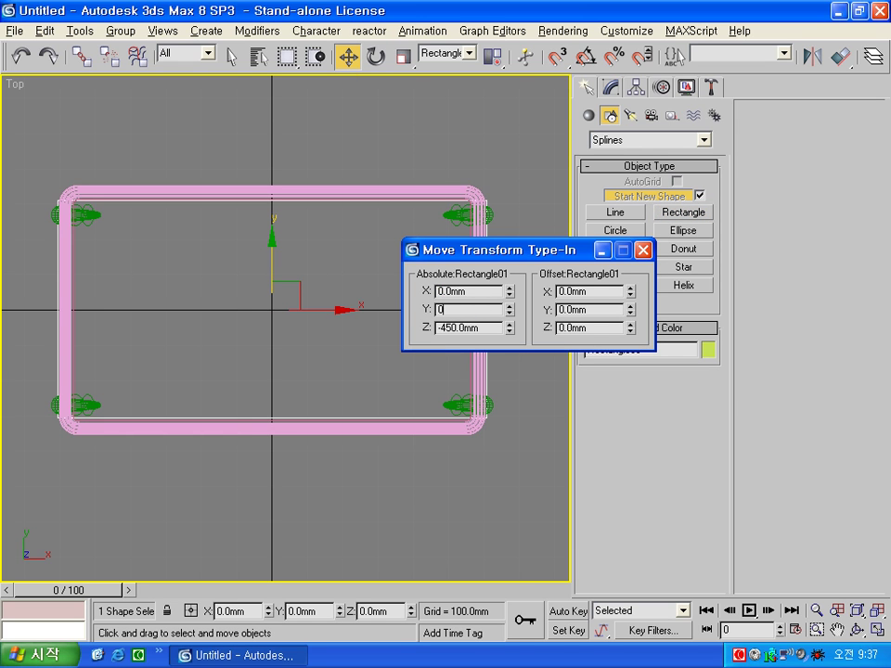
{"action": "key", "text": "Tab"}
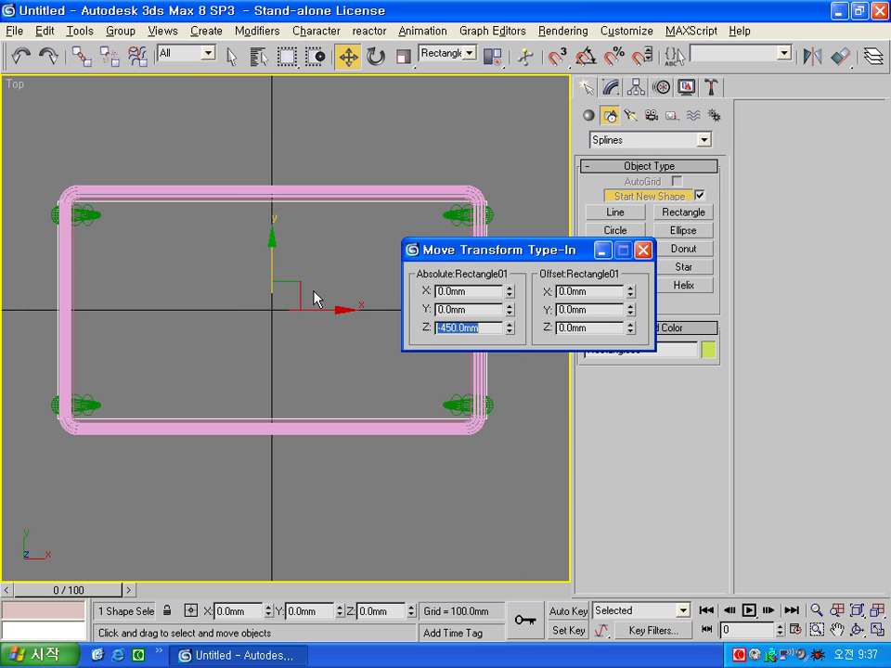
{"action": "type", "text": "300"}
{"action": "key", "text": "Return"}
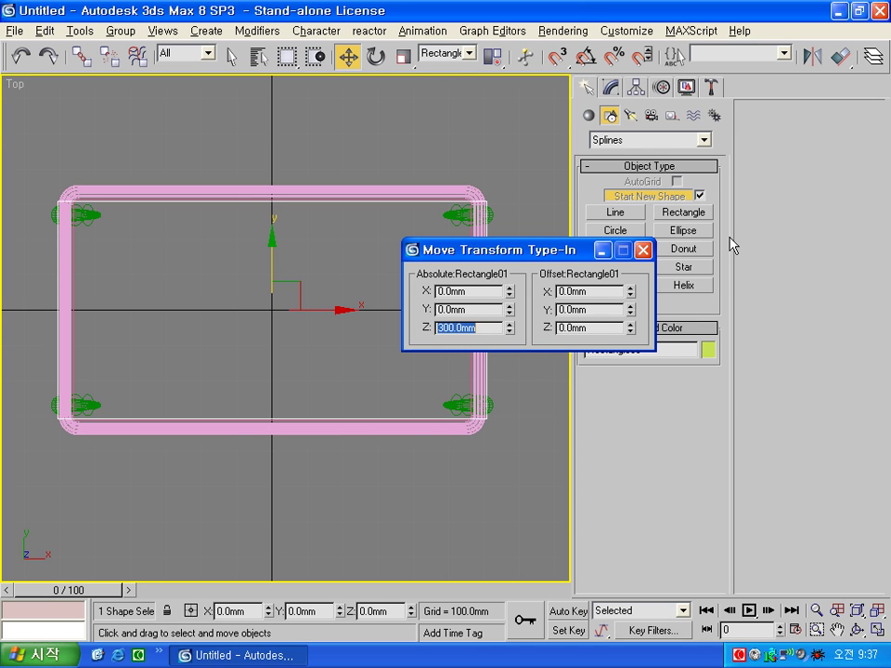
{"action": "left_click", "coordinate": [642, 250]}
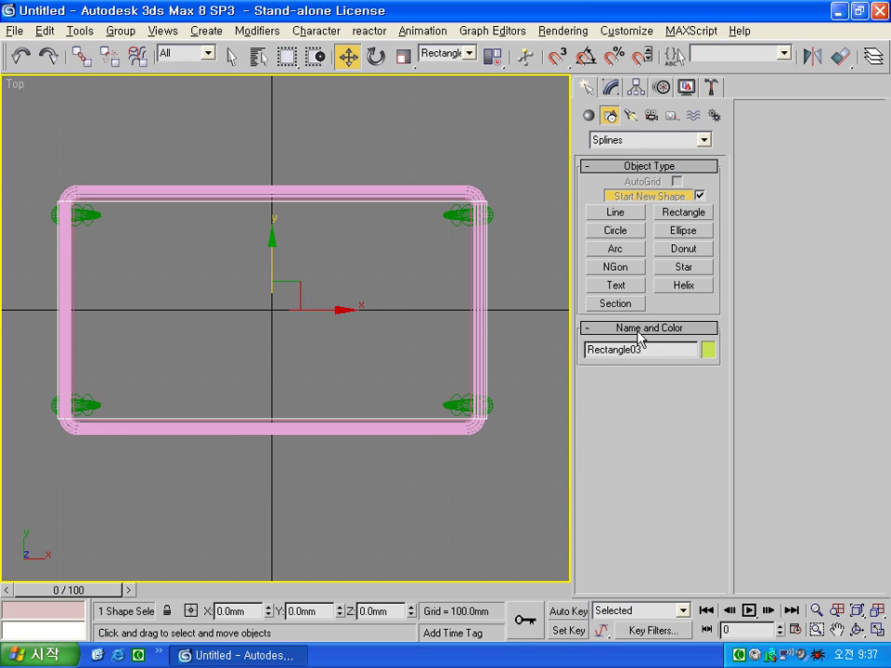
{"action": "key", "text": "alt+w"}
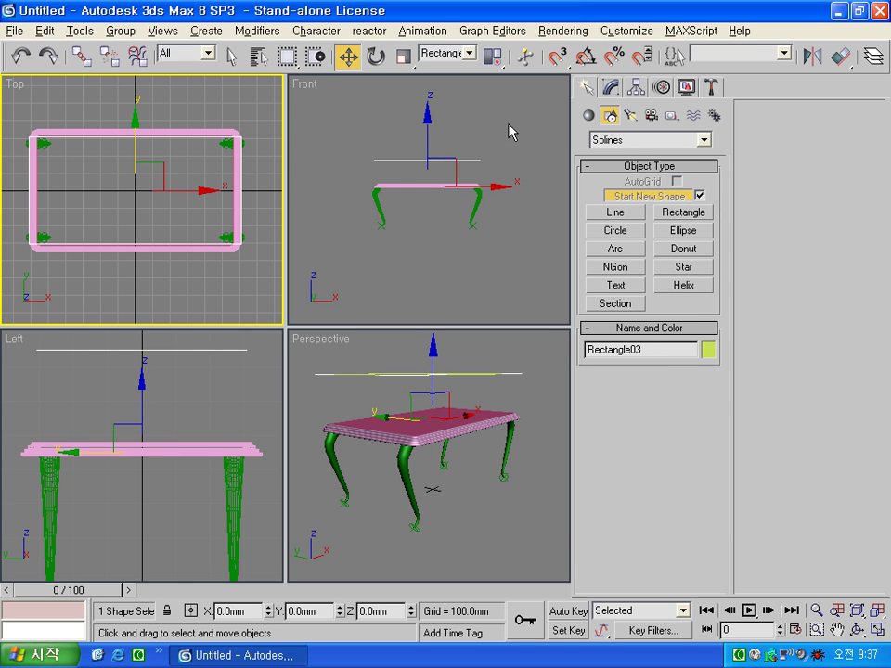
With View reference coordinates, lower Rectangle03 to Z 300 in the Front view
{"action": "left_click", "coordinate": [471, 54]}
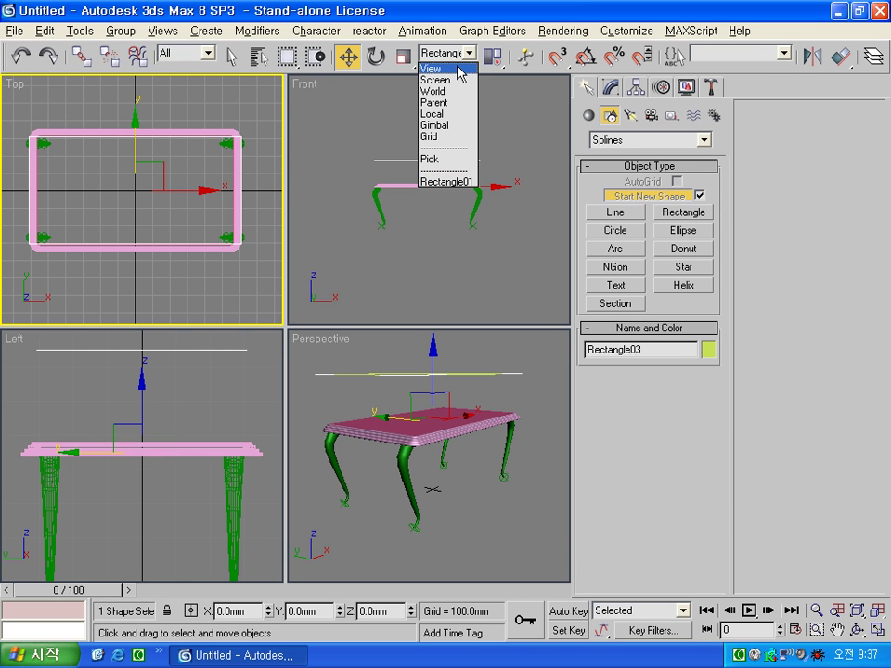
{"action": "left_click", "coordinate": [431, 69]}
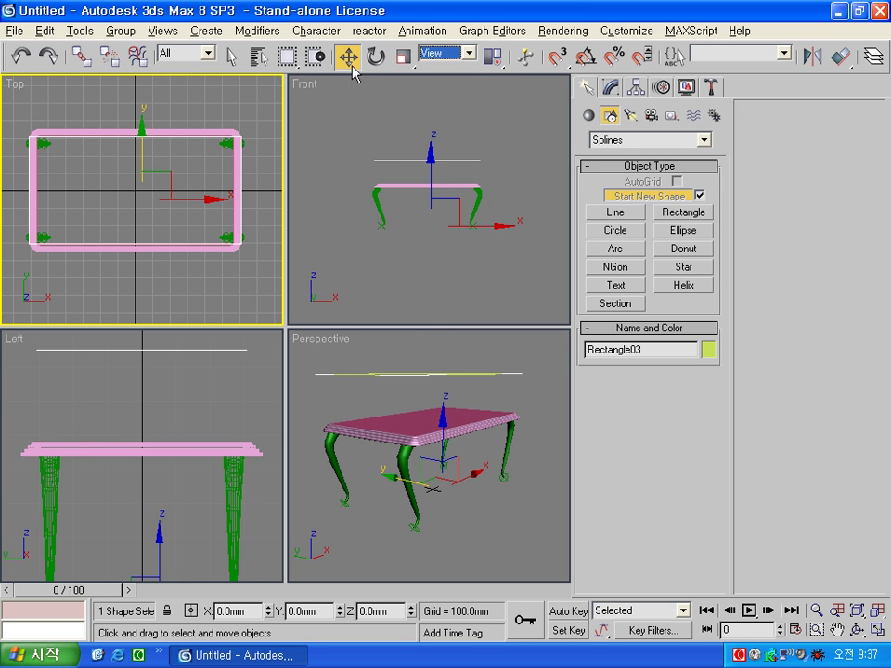
{"action": "right_click", "coordinate": [422, 111]}
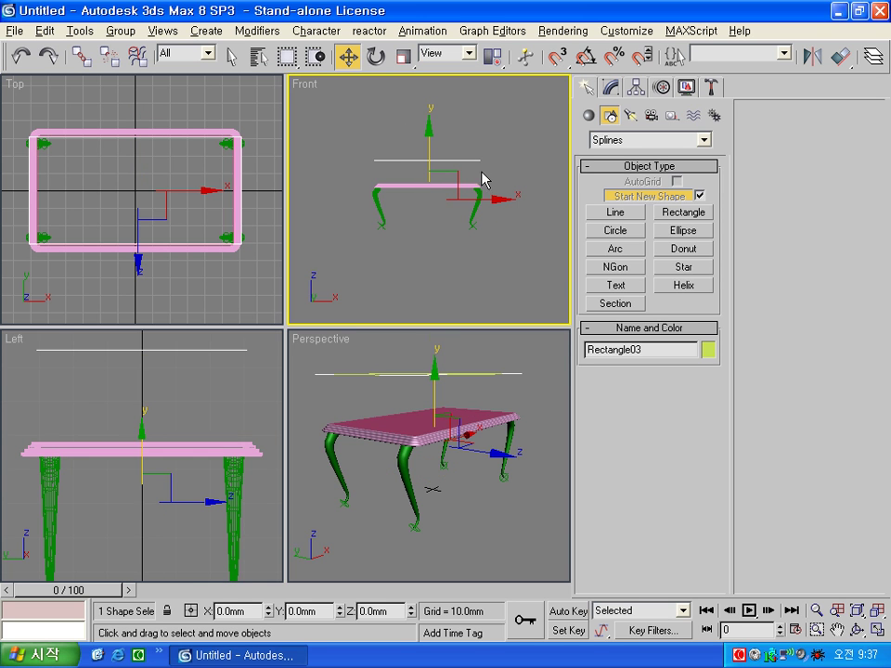
{"action": "left_click", "coordinate": [523, 170]}
{"action": "left_click_drag", "start_coordinate": [425, 123], "coordinate": [469, 169]}
{"action": "right_click", "coordinate": [349, 58]}
{"action": "double_click", "coordinate": [488, 331]}
{"action": "type", "text": "3"}
{"action": "key", "text": "Return"}
{"action": "left_click", "coordinate": [642, 250]}
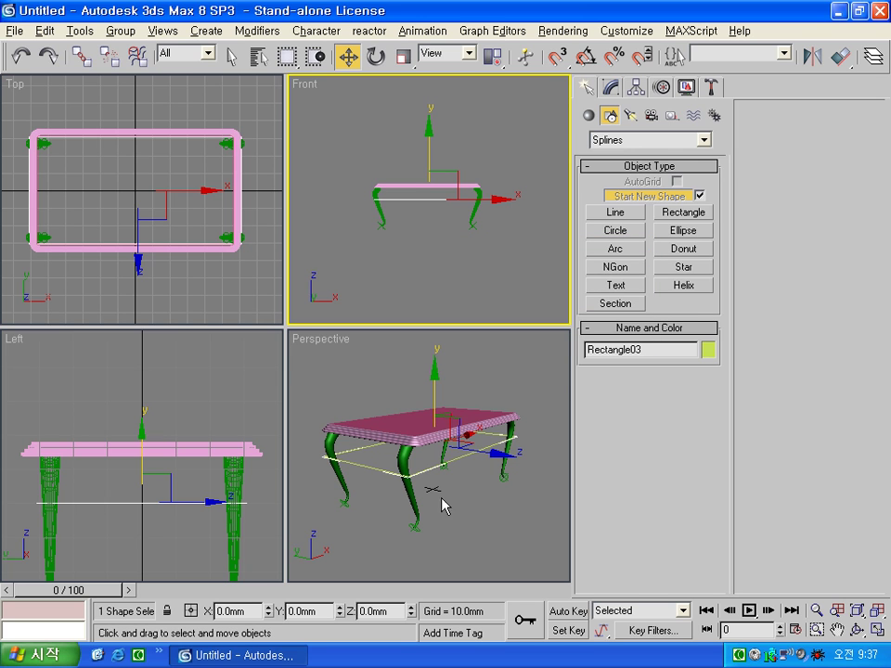
Give Rectangle03 a 30 mm corner radius
{"action": "left_click", "coordinate": [612, 88]}
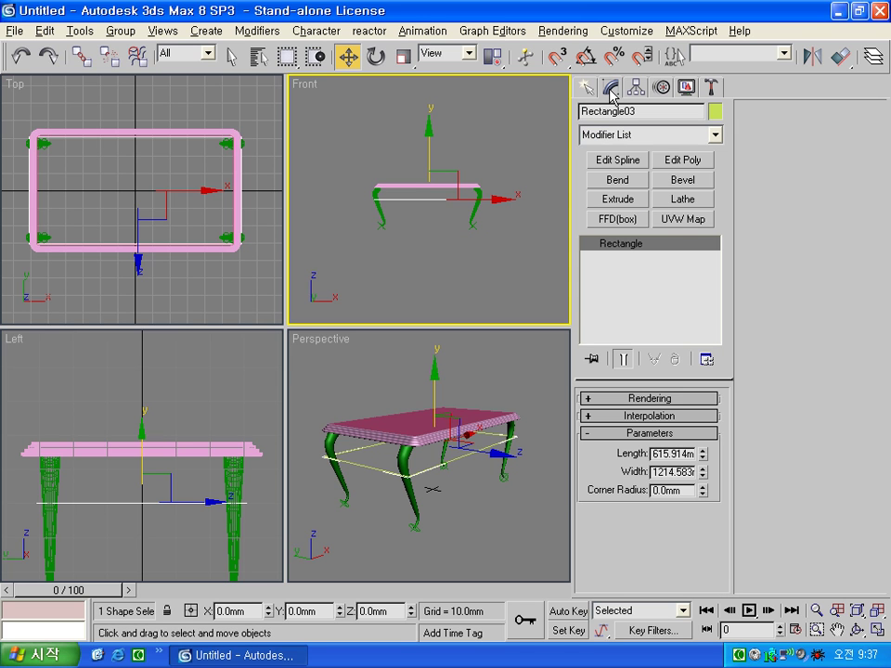
{"action": "left_click_drag", "start_coordinate": [684, 490], "coordinate": [636, 498]}
{"action": "type", "text": "30"}
{"action": "key", "text": "Return"}
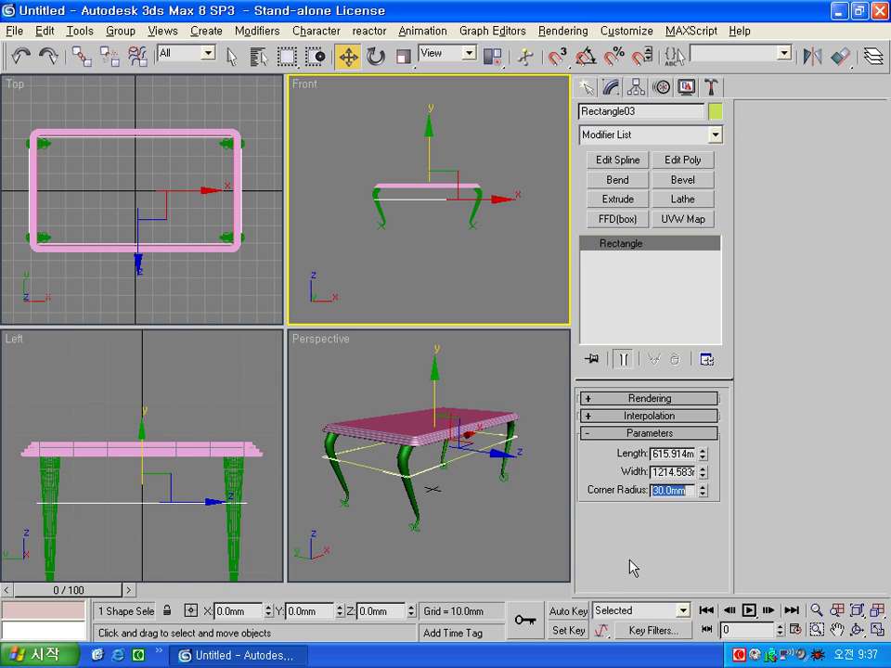
Turn on Enable In Viewport so Rectangle03 displays as geometry, then maximize Perspective
{"action": "left_click", "coordinate": [632, 398]}
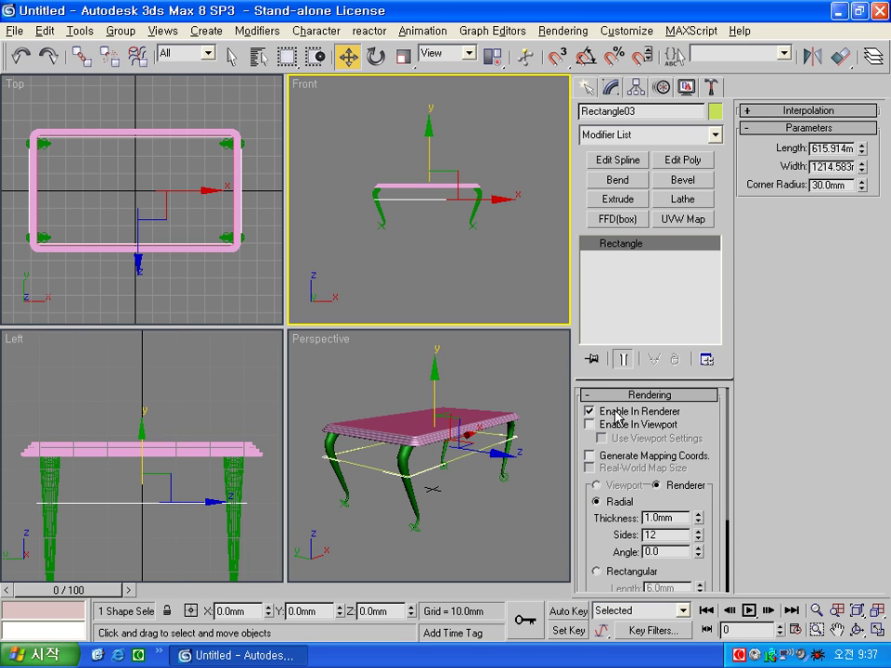
{"action": "left_click", "coordinate": [619, 424]}
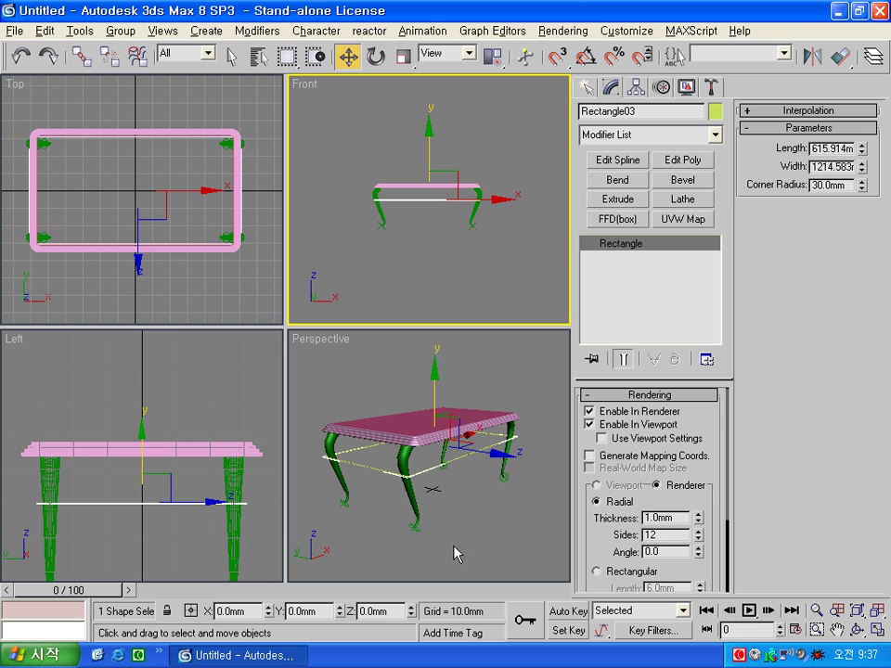
{"action": "right_click", "coordinate": [501, 527]}
{"action": "key", "text": "alt+w"}
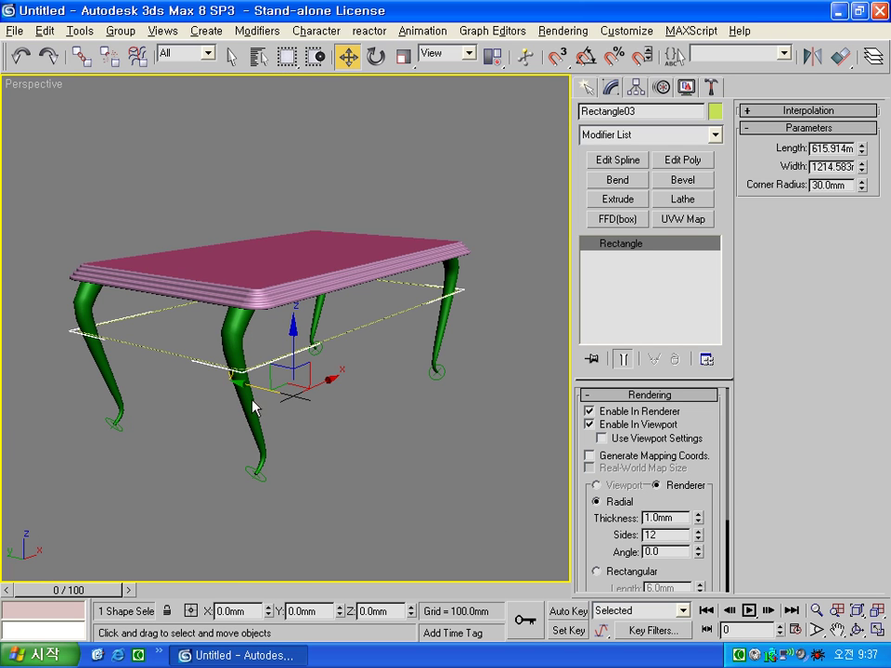
Set the rail's rendering thickness to 10 mm
{"action": "scroll", "coordinate": [310, 433], "scroll_direction": "up", "scroll_amount": 1}
{"action": "scroll", "coordinate": [310, 433], "scroll_direction": "up", "scroll_amount": 1}
{"action": "scroll", "coordinate": [320, 435], "scroll_direction": "up", "scroll_amount": 2}
{"action": "scroll", "coordinate": [307, 436], "scroll_direction": "up", "scroll_amount": 2}
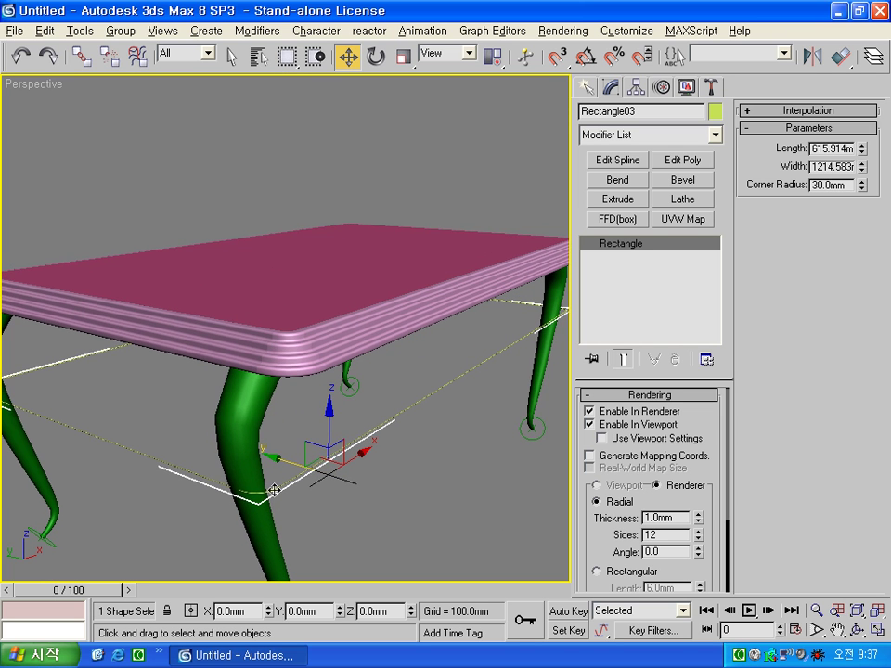
{"action": "double_click", "coordinate": [675, 520]}
{"action": "type", "text": "10"}
{"action": "key", "text": "Return"}
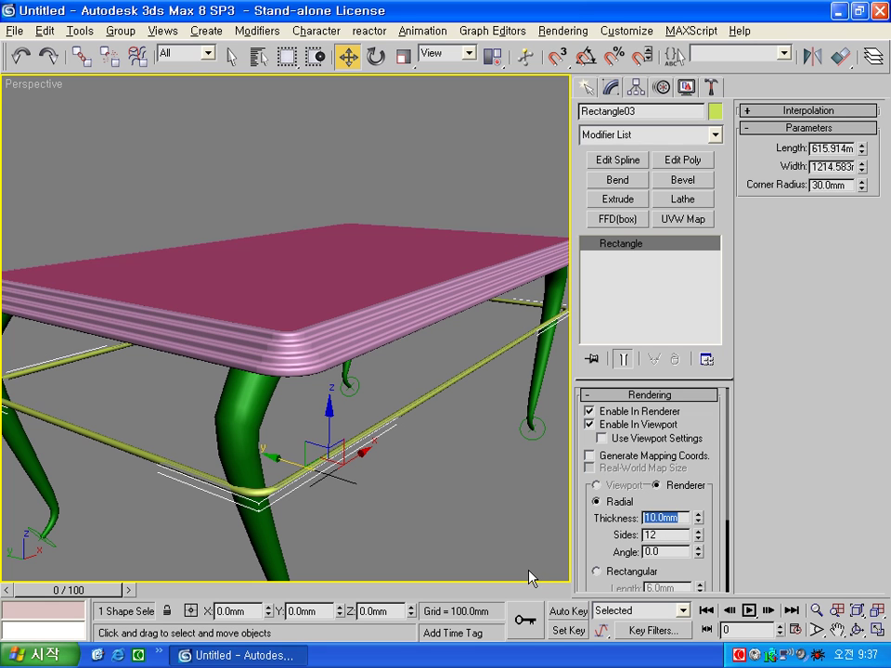
Adjust the rail's Length and Width to about 597.6 by 1226.7 mm so it meets the legs
{"action": "mouse_move", "coordinate": [325, 504]}
{"action": "middle_mouse_down", "text": "alt"}
{"action": "mouse_move", "coordinate": [310, 522]}
{"action": "mouse_move", "coordinate": [366, 459]}
{"action": "mouse_move", "coordinate": [301, 499]}
{"action": "mouse_move", "coordinate": [241, 506]}
{"action": "mouse_move", "coordinate": [294, 537]}
{"action": "mouse_move", "coordinate": [436, 516]}
{"action": "middle_mouse_up", "text": "alt"}
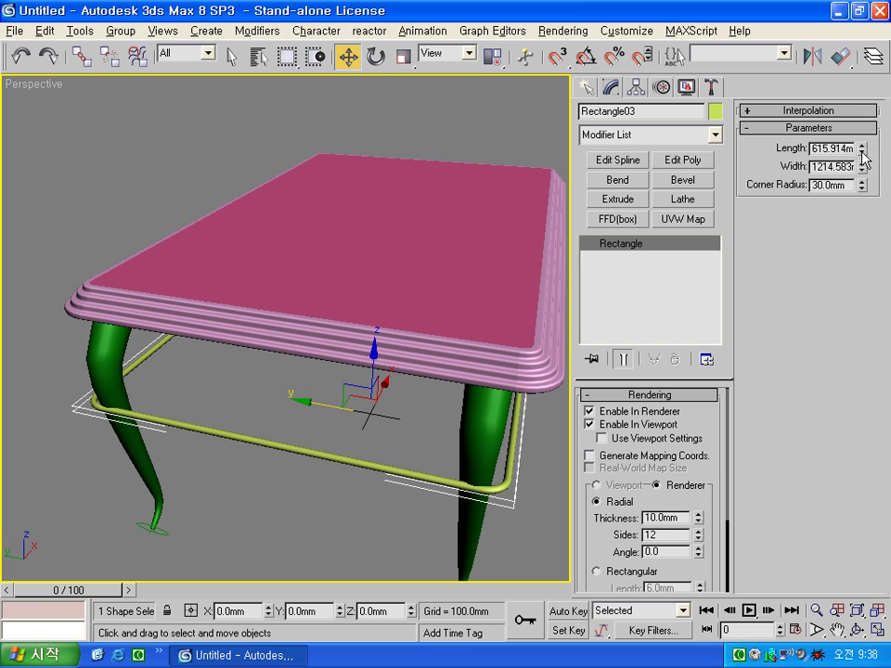
{"action": "left_click_drag", "start_coordinate": [866, 148], "coordinate": [864, 165]}
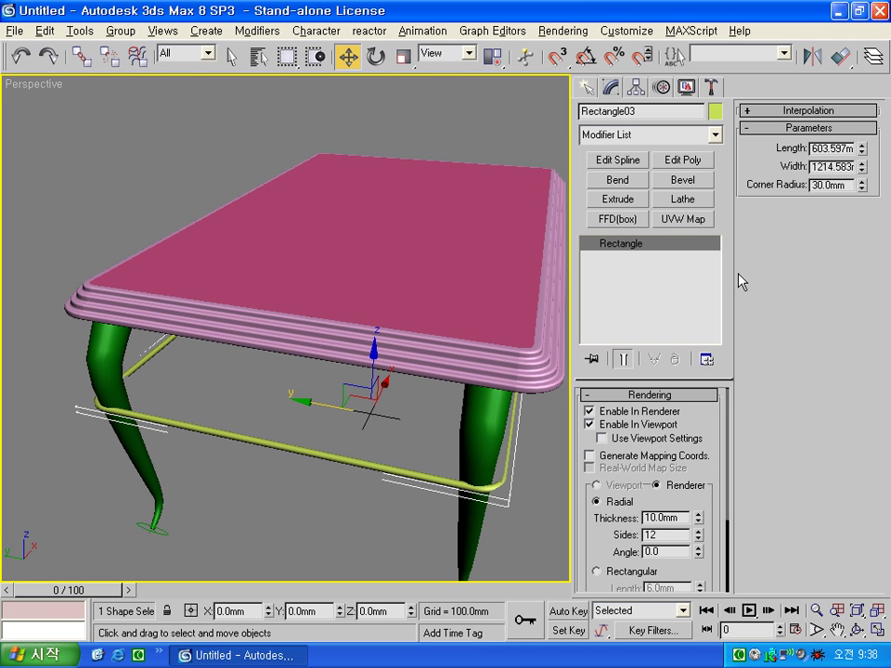
{"action": "left_click_drag", "start_coordinate": [862, 156], "coordinate": [862, 160]}
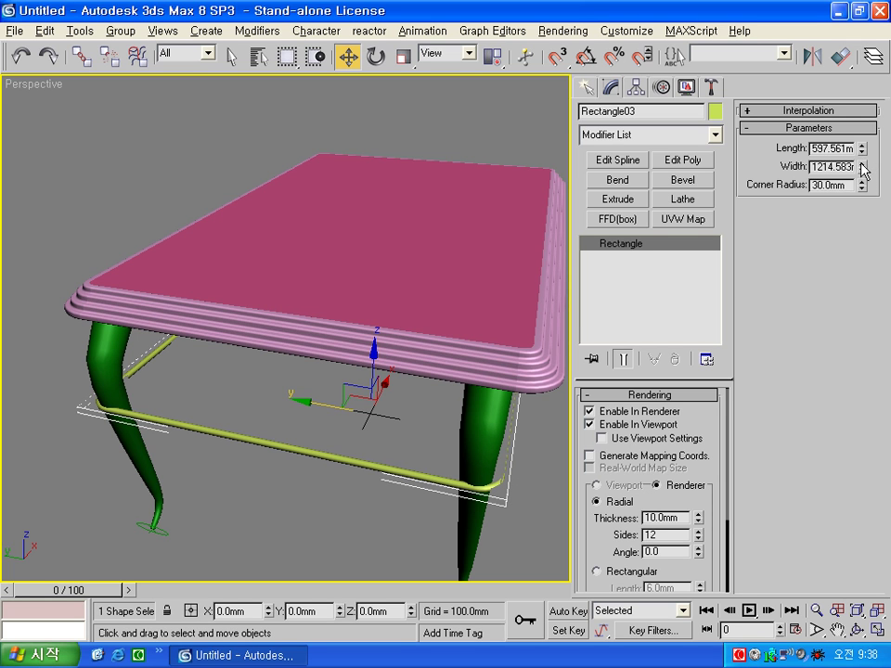
{"action": "left_click_drag", "start_coordinate": [862, 168], "coordinate": [862, 165]}
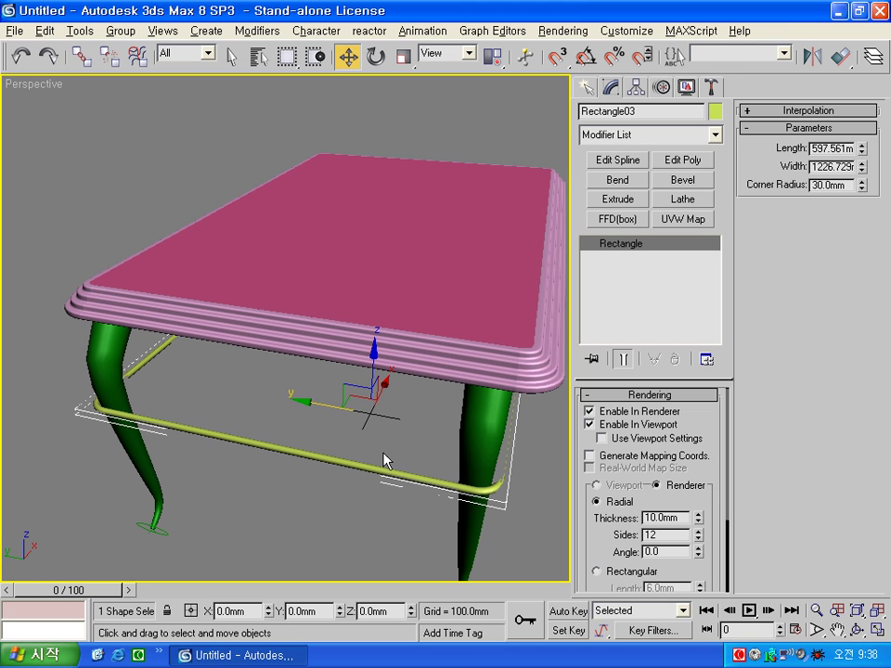
Orbit around the table to check the rail reaches all four legs
{"action": "mouse_move", "coordinate": [117, 464]}
{"action": "middle_mouse_down", "text": "alt"}
{"action": "mouse_move", "coordinate": [219, 482]}
{"action": "mouse_move", "coordinate": [455, 482]}
{"action": "mouse_move", "coordinate": [465, 523]}
{"action": "middle_mouse_up", "text": "alt"}
{"action": "mouse_move", "coordinate": [142, 282]}
{"action": "middle_mouse_down", "text": "alt"}
{"action": "mouse_move", "coordinate": [230, 230]}
{"action": "mouse_move", "coordinate": [54, 312]}
{"action": "mouse_move", "coordinate": [209, 338]}
{"action": "mouse_move", "coordinate": [104, 250]}
{"action": "mouse_move", "coordinate": [164, 326]}
{"action": "mouse_move", "coordinate": [136, 363]}
{"action": "mouse_move", "coordinate": [189, 374]}
{"action": "middle_mouse_up", "text": "alt"}
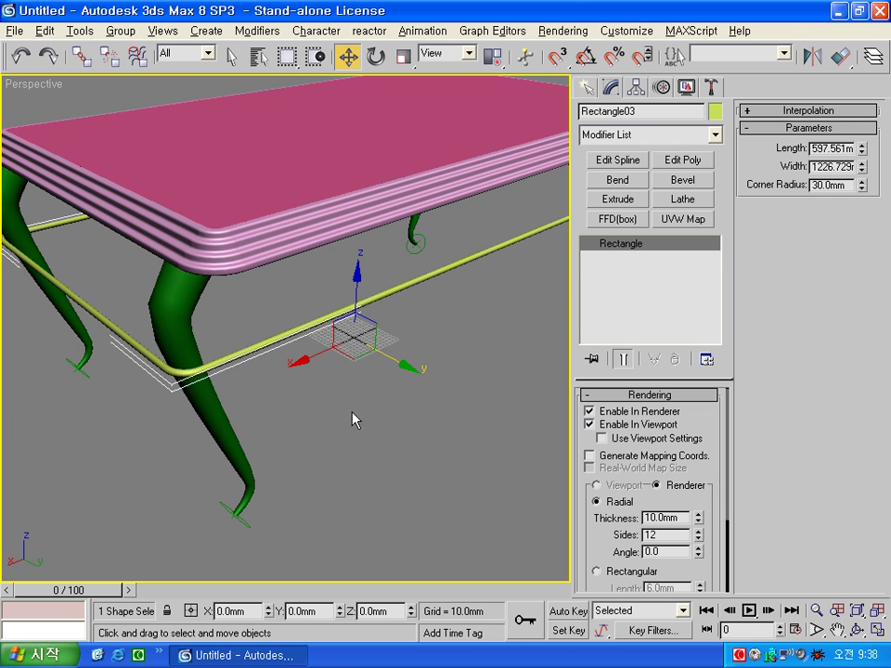
{"action": "left_click", "coordinate": [384, 423]}
{"action": "scroll", "coordinate": [399, 420], "scroll_direction": "down", "scroll_amount": 2}
{"action": "mouse_move", "coordinate": [438, 415]}
{"action": "middle_mouse_down", "text": "alt"}
{"action": "mouse_move", "coordinate": [384, 411]}
{"action": "mouse_move", "coordinate": [345, 363]}
{"action": "middle_mouse_up", "text": "alt"}
{"action": "key", "text": "alt+w"}
{"action": "left_click", "coordinate": [429, 213]}
{"action": "left_click", "coordinate": [423, 201]}
Shift-drag the lower rail upward in Front view and make an independent Copy
{"action": "key", "text": "alt+w"}
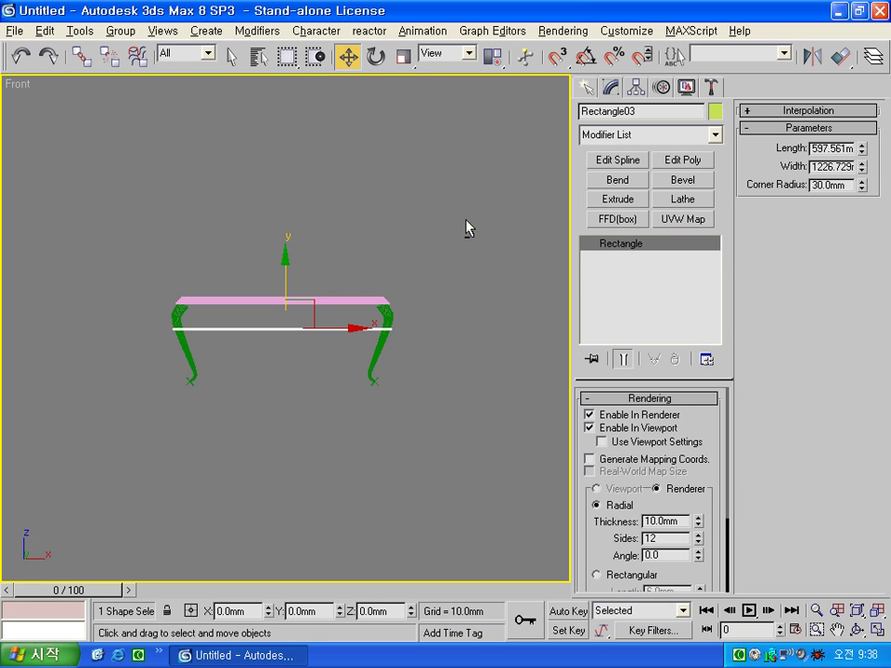
{"action": "left_click", "coordinate": [265, 386]}
{"action": "scroll", "coordinate": [267, 371], "scroll_direction": "up", "scroll_amount": 2}
{"action": "scroll", "coordinate": [275, 378], "scroll_direction": "up", "scroll_amount": 2}
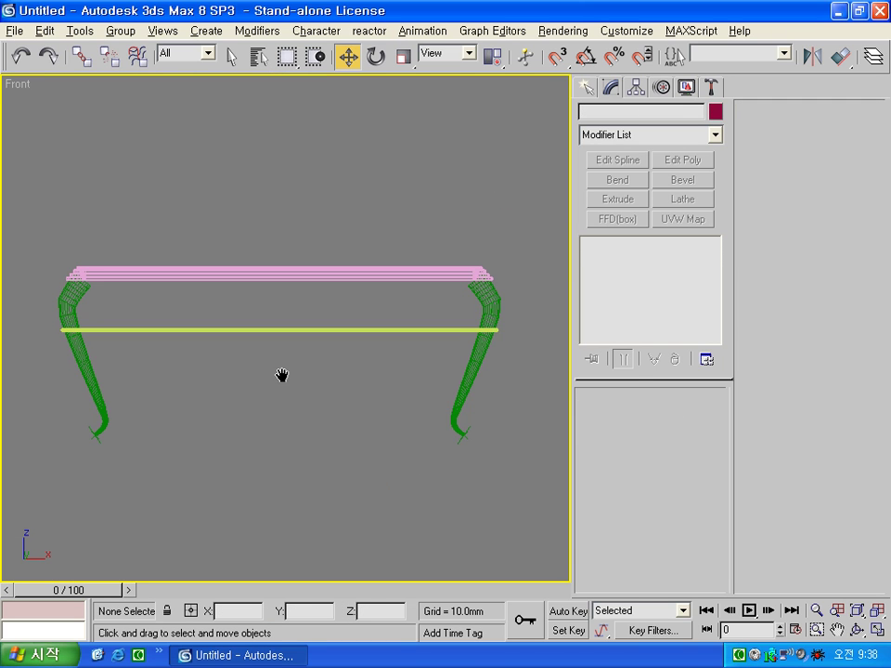
{"action": "left_click", "coordinate": [268, 317]}
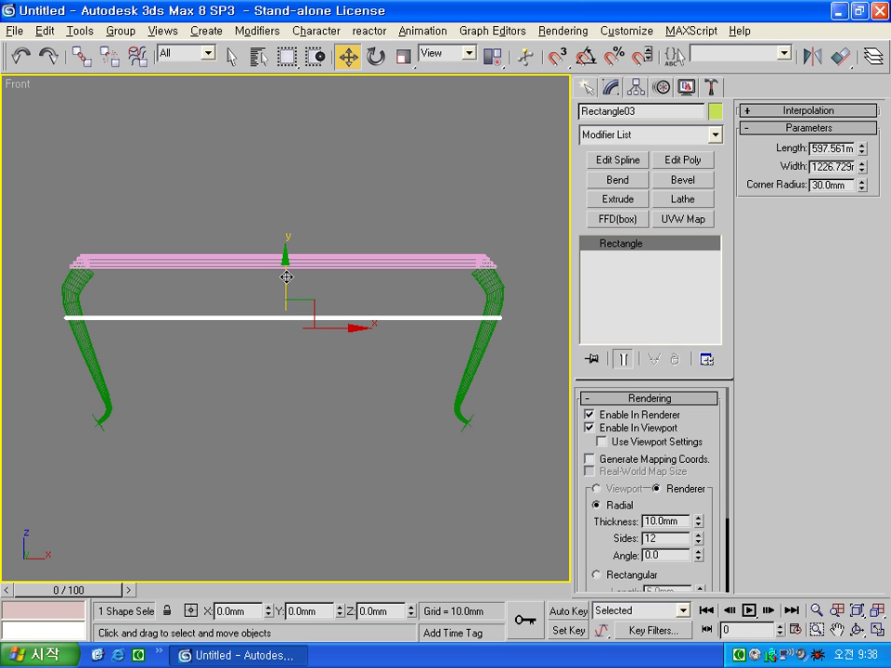
{"action": "left_click_drag", "start_coordinate": [285, 278], "coordinate": [288, 252], "text": "shift"}
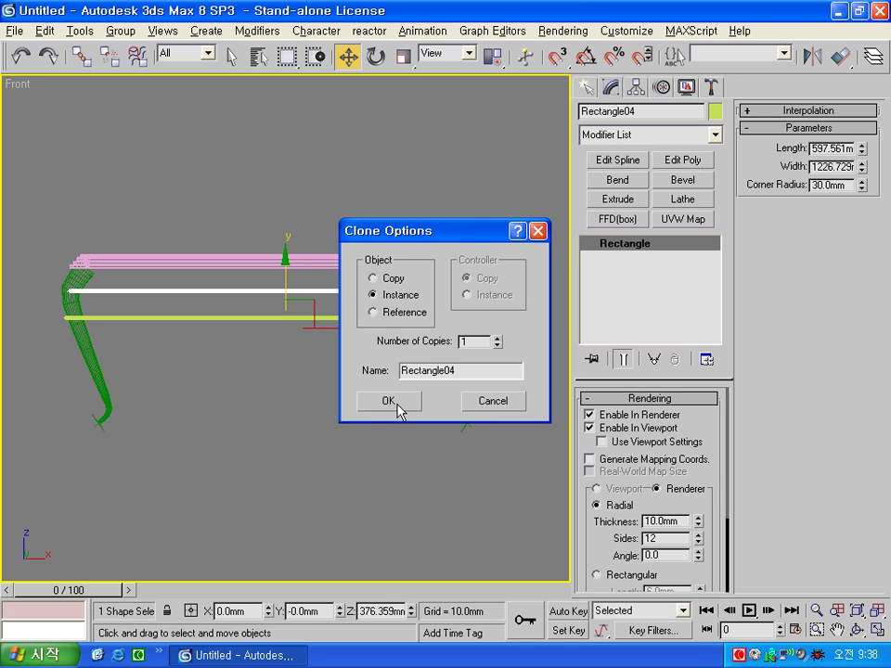
{"action": "left_click", "coordinate": [391, 279]}
{"action": "left_click", "coordinate": [397, 405]}
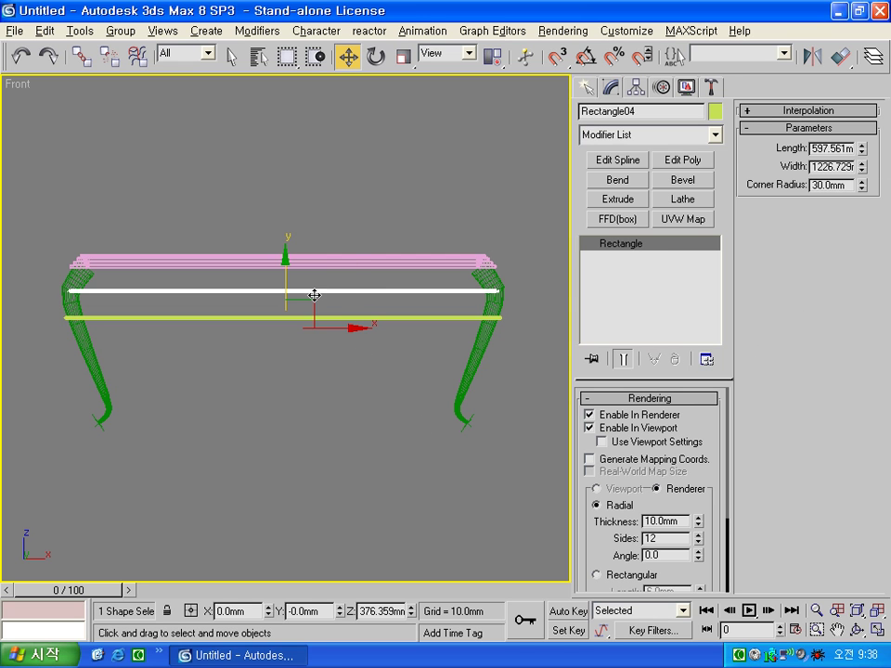
Enlarge the new rail to about 778.894 by 1238.996 mm
{"action": "mouse_move", "coordinate": [862, 149]}
{"action": "left_mouse_down"}
{"action": "mouse_move", "coordinate": [862, 130]}
{"action": "mouse_move", "coordinate": [869, 141]}
{"action": "left_mouse_up"}
{"action": "left_click", "coordinate": [864, 146]}
{"action": "left_click_drag", "start_coordinate": [866, 151], "coordinate": [865, 147]}
{"action": "left_click", "coordinate": [334, 404]}
{"action": "left_click", "coordinate": [289, 290]}
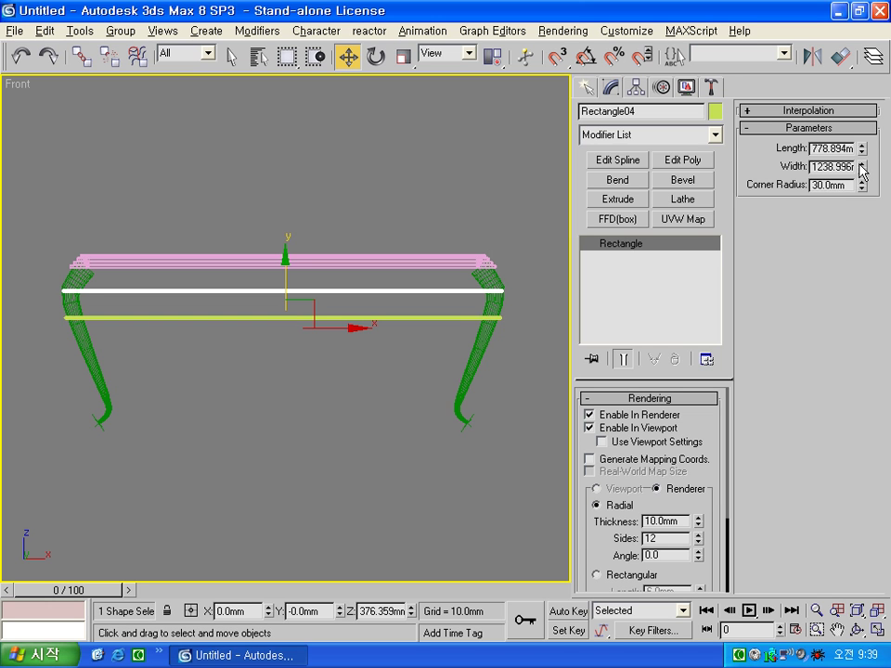
{"action": "left_click", "coordinate": [352, 479]}
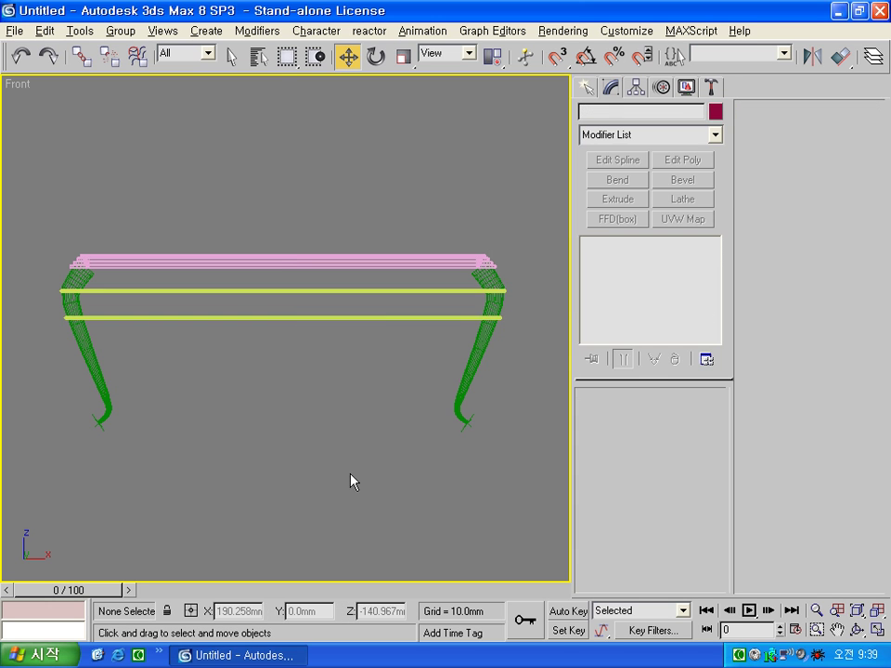
{"action": "key", "text": "alt+w"}
{"action": "left_click", "coordinate": [457, 520]}
Shorten the upper rail's Length to about 630.692 mm
{"action": "key", "text": "alt+w"}
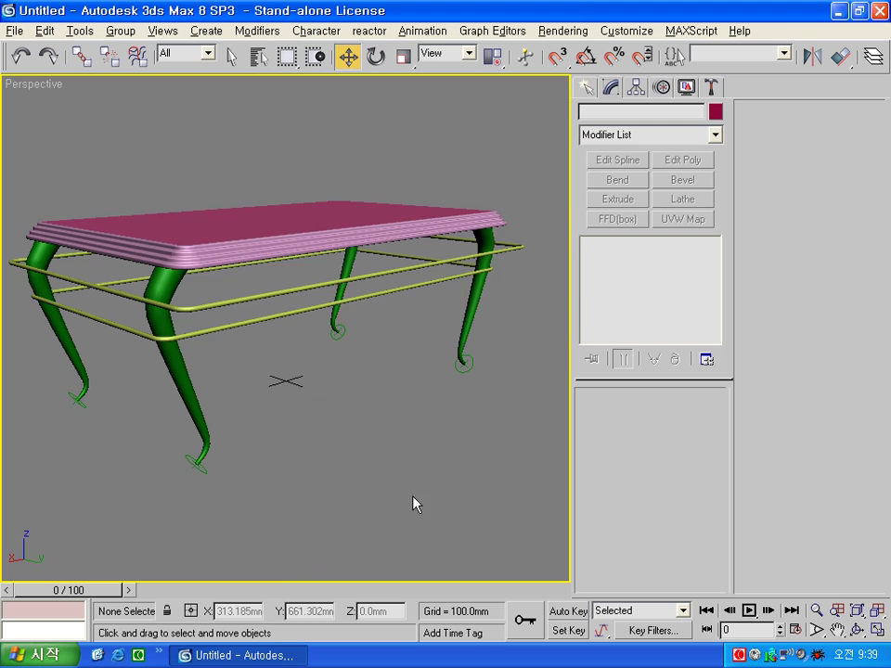
{"action": "middle_click_drag", "start_coordinate": [242, 365], "coordinate": [328, 401]}
{"action": "left_click", "coordinate": [326, 361]}
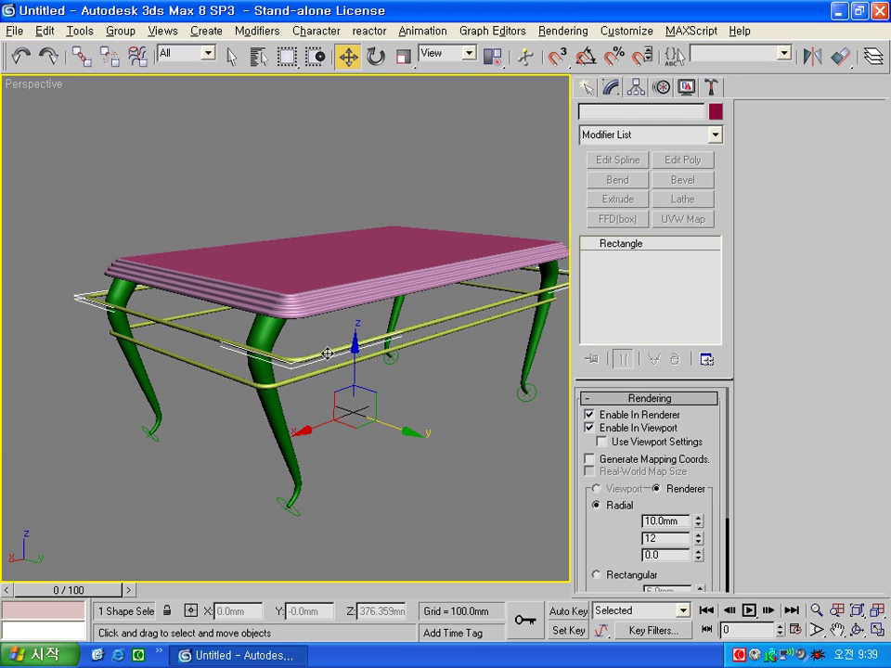
{"action": "left_click_drag", "start_coordinate": [863, 158], "coordinate": [864, 160]}
{"action": "mouse_move", "coordinate": [217, 384]}
{"action": "middle_mouse_down", "text": "alt"}
{"action": "mouse_move", "coordinate": [212, 390]}
{"action": "mouse_move", "coordinate": [193, 326]}
{"action": "middle_mouse_up", "text": "alt"}
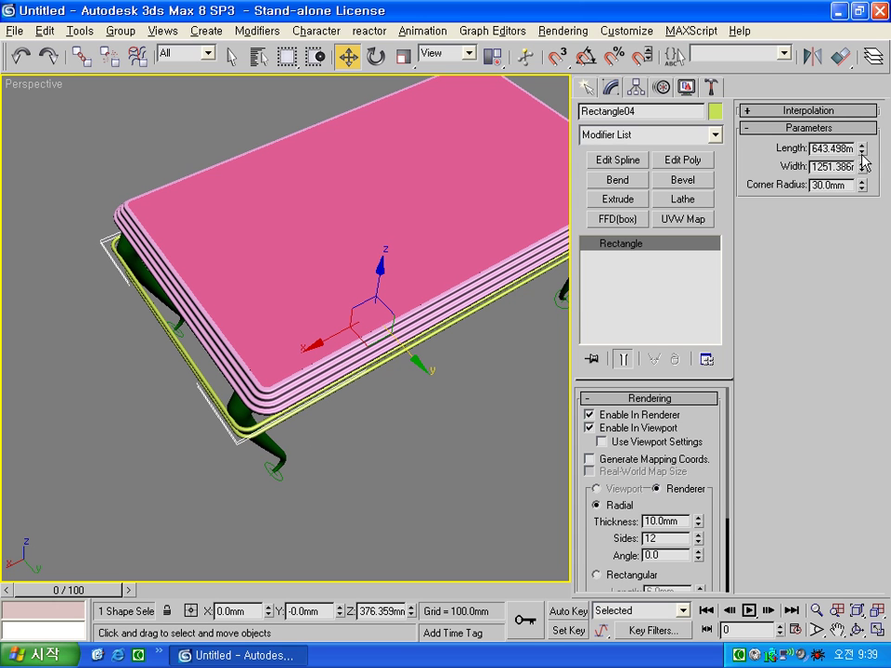
{"action": "left_click_drag", "start_coordinate": [862, 155], "coordinate": [862, 155]}
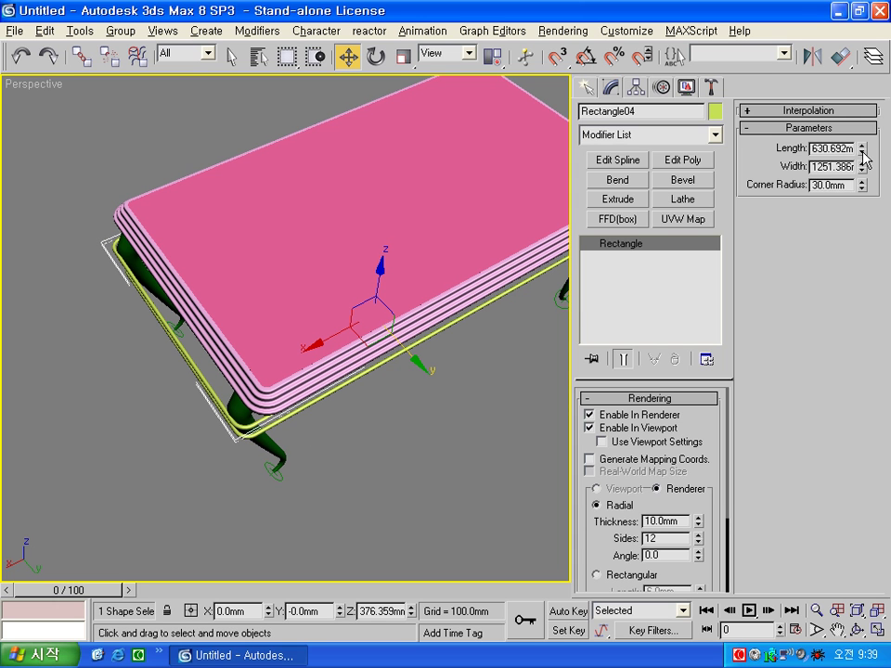
{"action": "left_click", "coordinate": [408, 476]}
Shorten the lower rail's Length to 579.813 mm and zoom to fit the table
{"action": "left_click", "coordinate": [201, 315]}
{"action": "left_click_drag", "start_coordinate": [862, 155], "coordinate": [862, 155]}
{"action": "left_click", "coordinate": [466, 448]}
{"action": "key", "text": "z"}
{"action": "key", "text": "alt+w"}
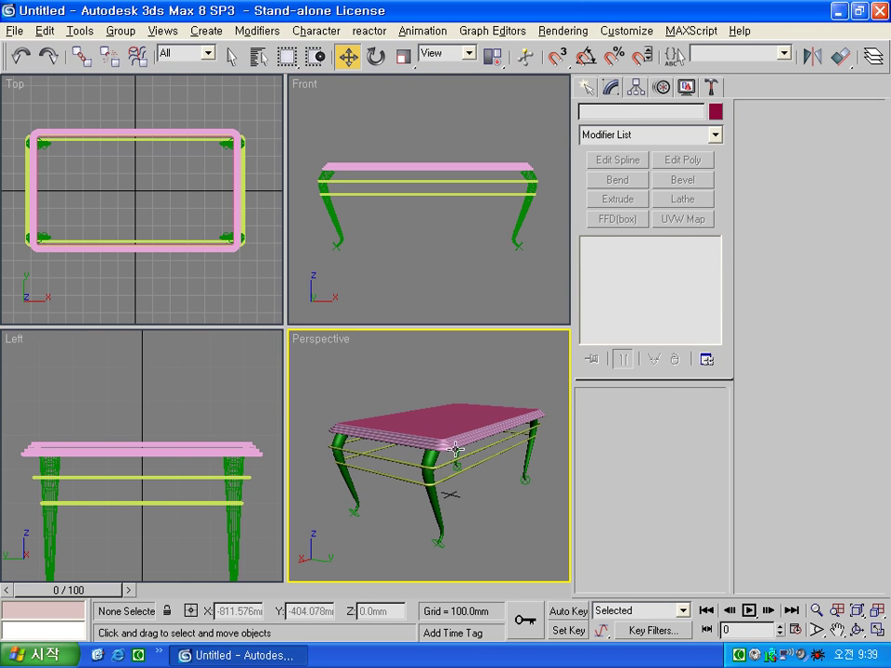
Draw a small circle (radius 30.839 mm) between the two rails in the Front view
{"action": "right_click", "coordinate": [431, 223]}
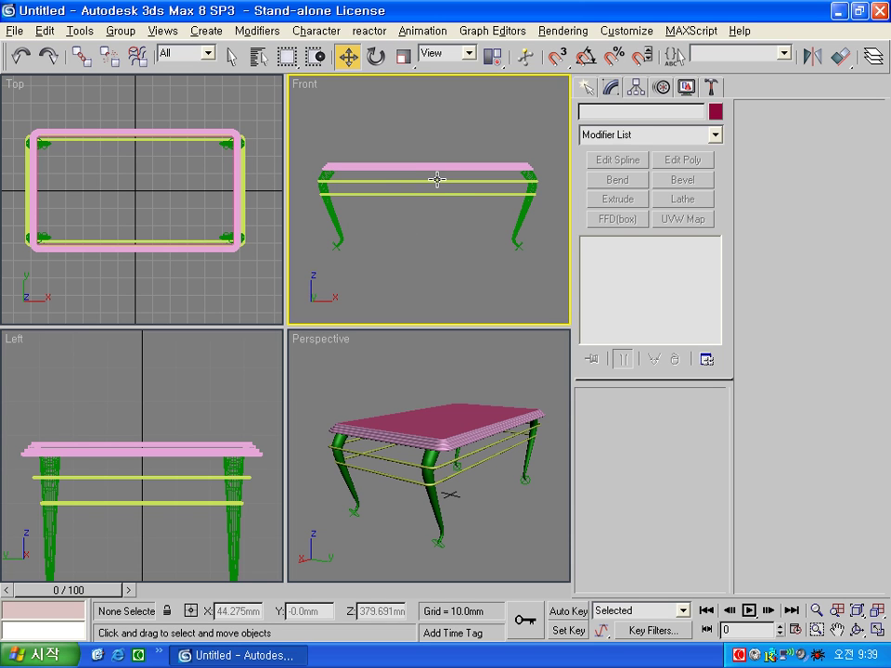
{"action": "left_click", "coordinate": [587, 87]}
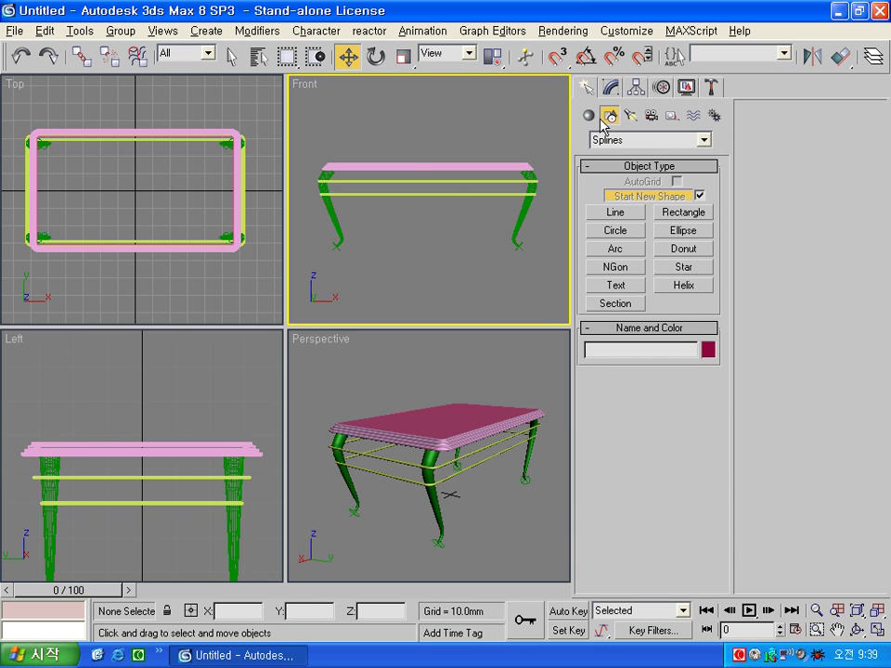
{"action": "left_click", "coordinate": [610, 232]}
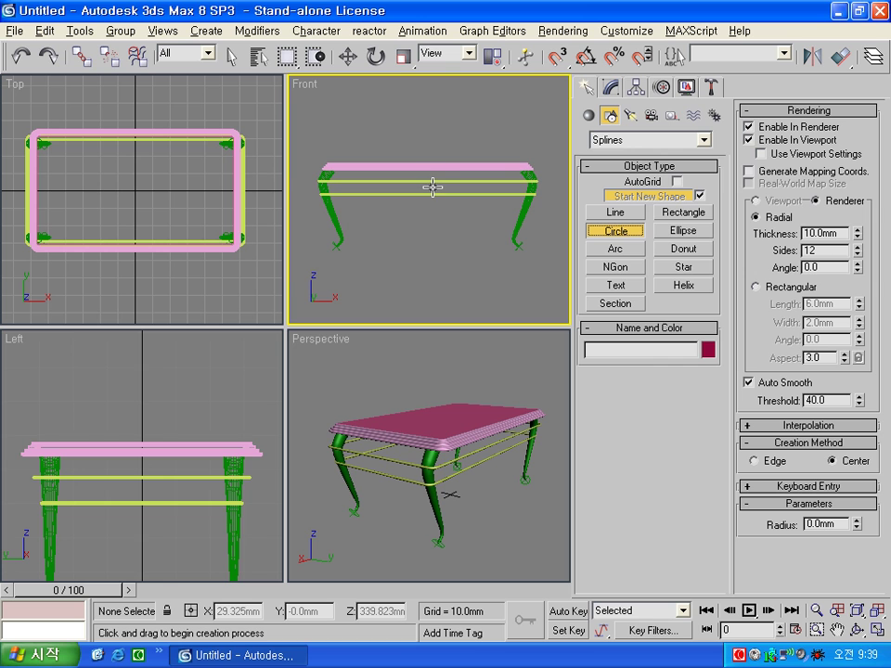
{"action": "scroll", "coordinate": [434, 192], "scroll_direction": "down", "scroll_amount": 1}
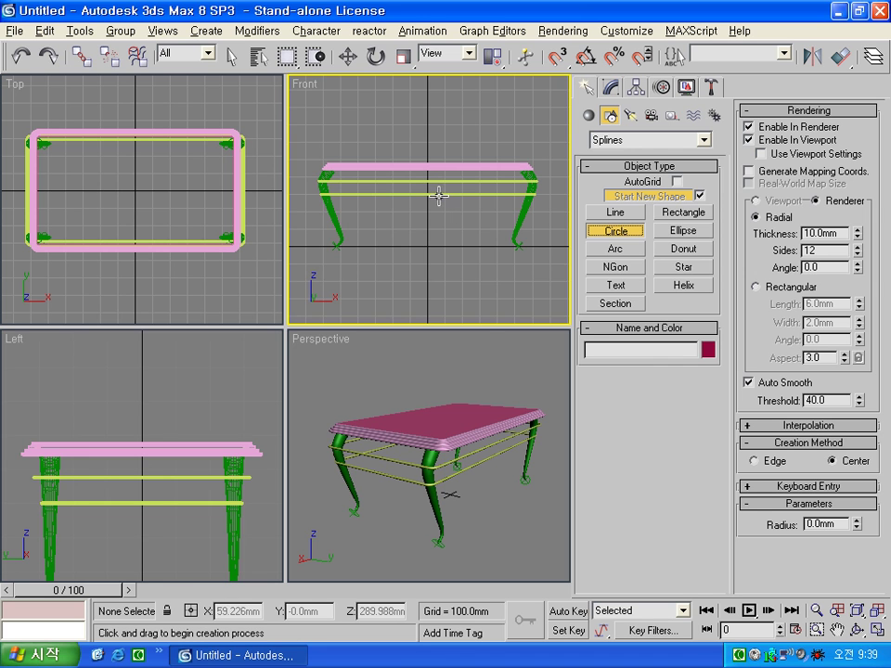
{"action": "key", "text": "alt+w"}
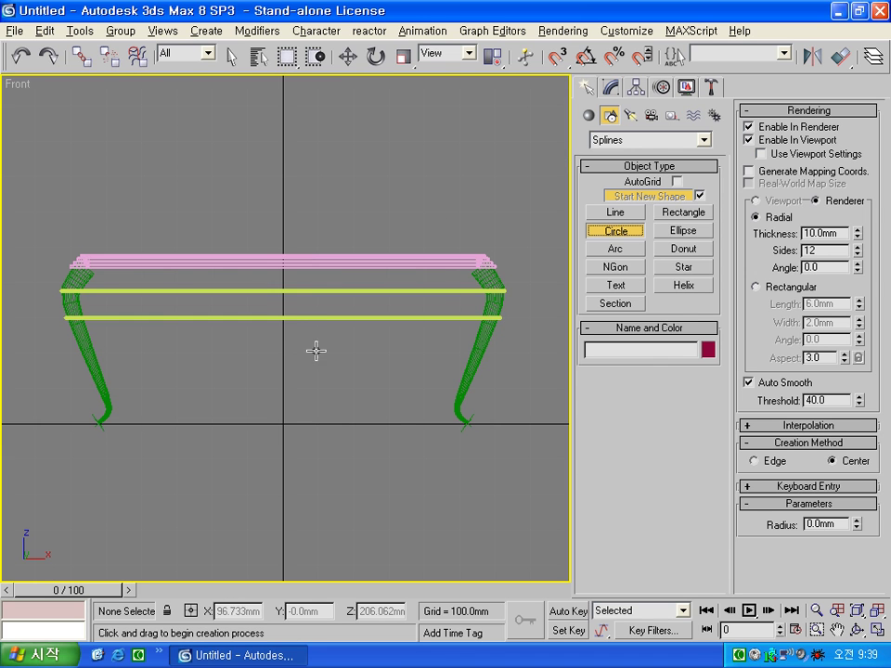
{"action": "left_click_drag", "start_coordinate": [282, 304], "coordinate": [289, 299]}
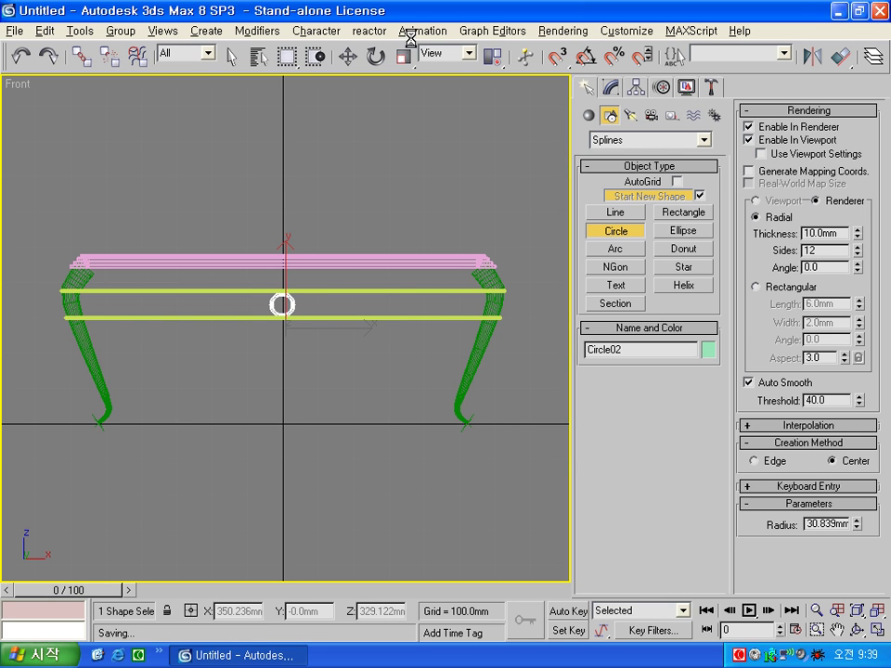
Centre the circle at X 0 using Move Type-In
{"action": "left_click", "coordinate": [349, 58]}
{"action": "right_click", "coordinate": [349, 58]}
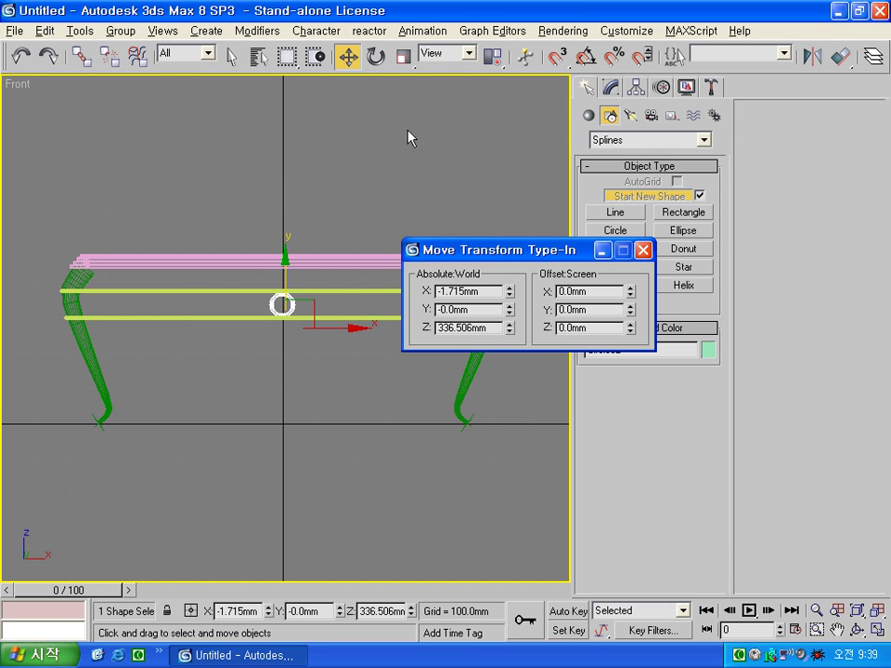
{"action": "double_click", "coordinate": [491, 291]}
{"action": "type", "text": "0"}
{"action": "key", "text": "Return"}
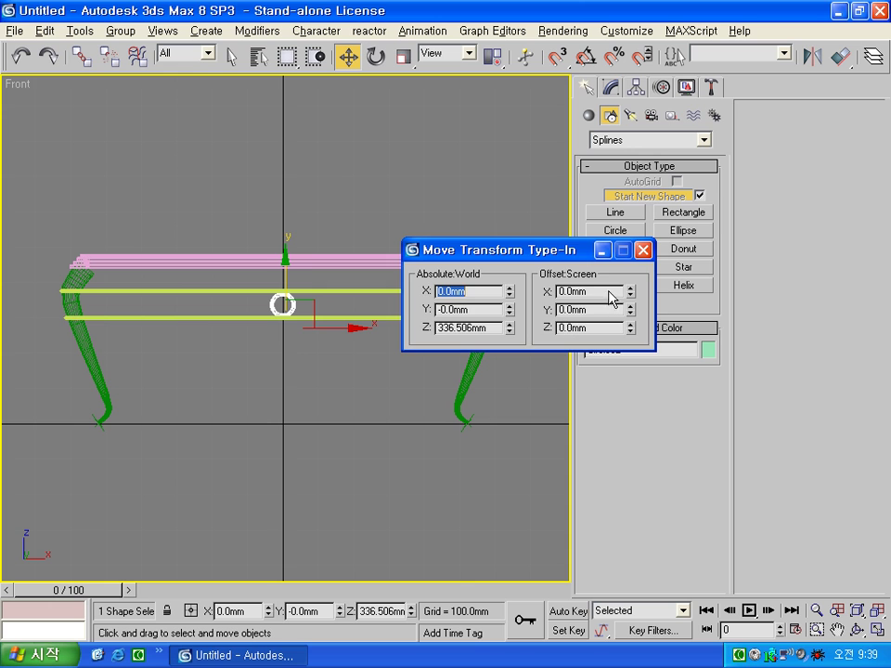
{"action": "key", "text": "F12"}
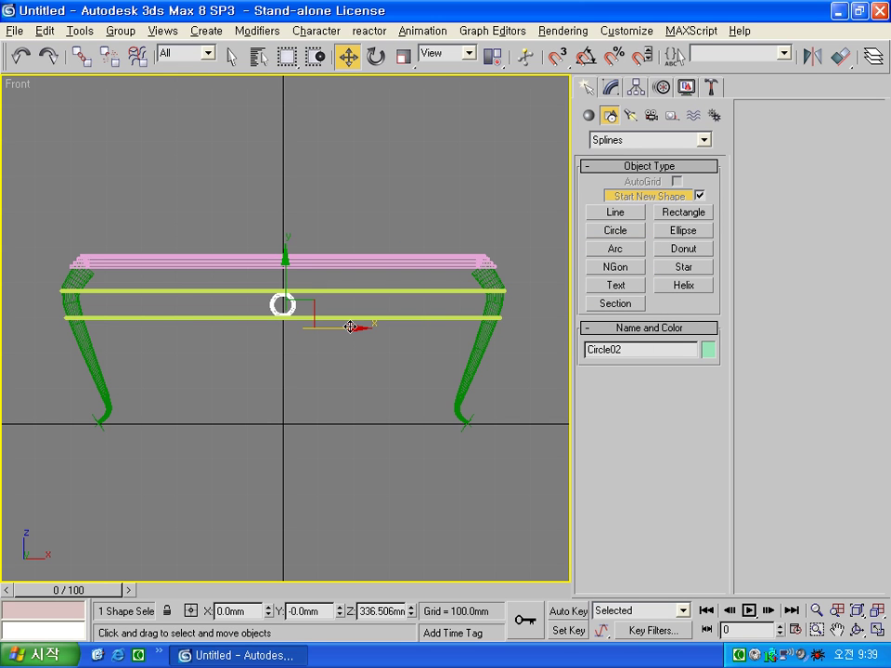
{"action": "key", "text": "alt+w"}
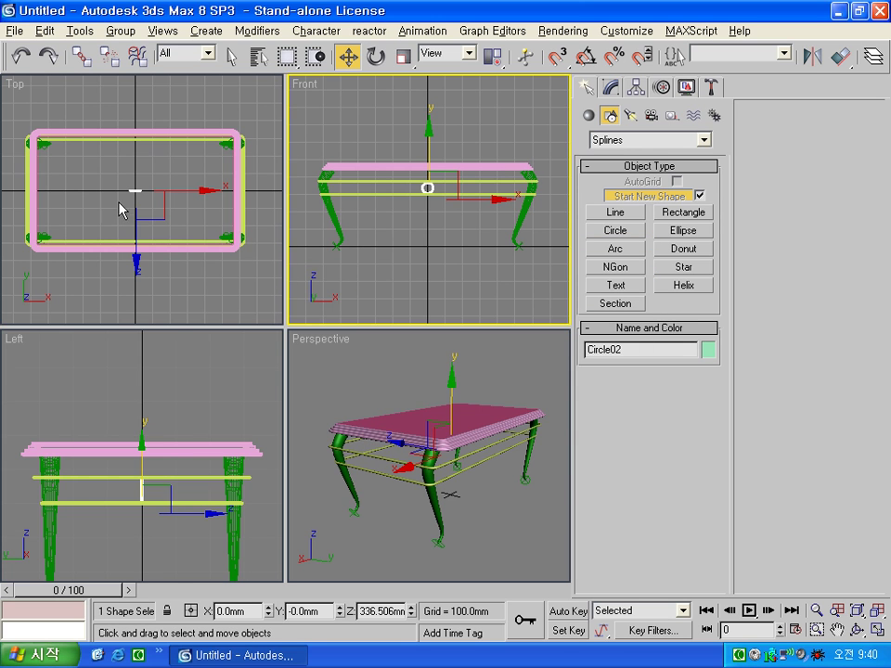
Switch to pivot-point centre and move the circle out to the front rail in the Top view
{"action": "right_click", "coordinate": [179, 176]}
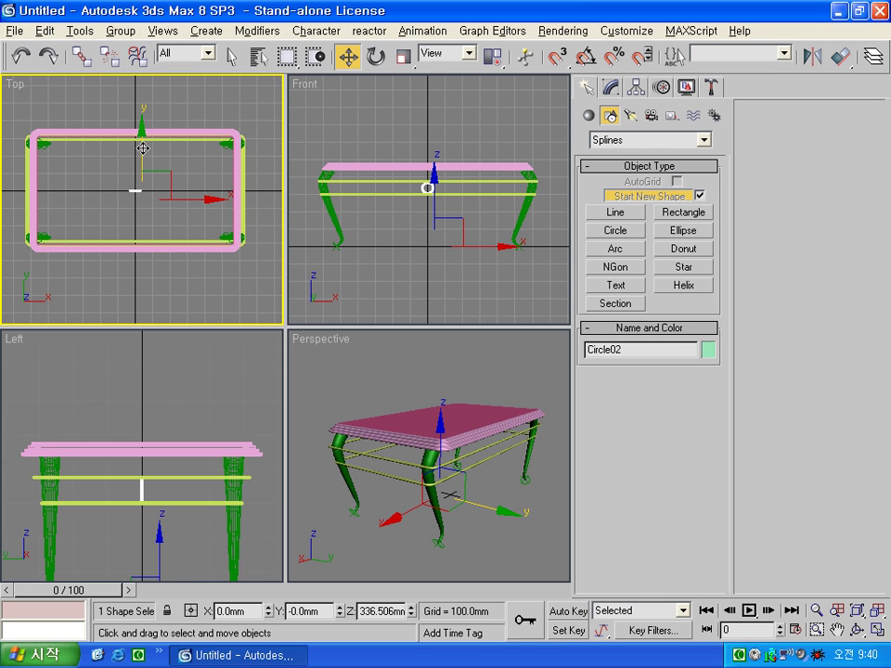
{"action": "left_click_drag", "start_coordinate": [492, 53], "coordinate": [495, 83]}
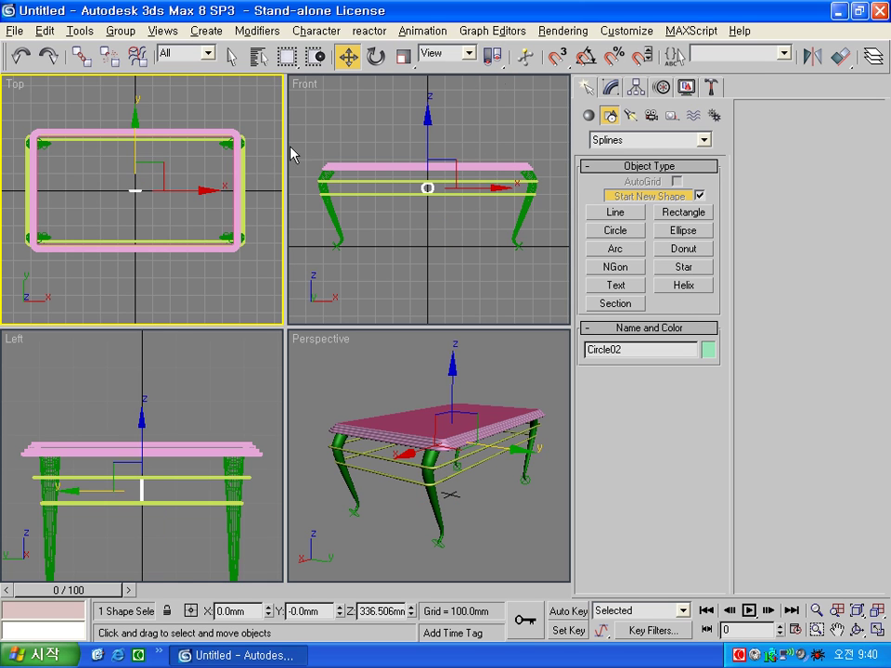
{"action": "left_click_drag", "start_coordinate": [133, 150], "coordinate": [123, 201]}
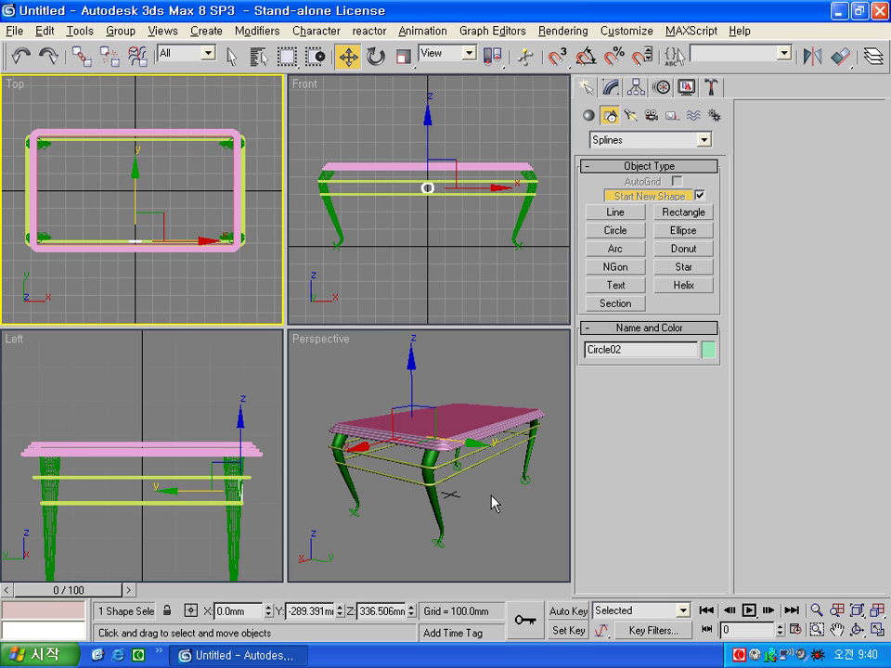
{"action": "left_click", "coordinate": [260, 524]}
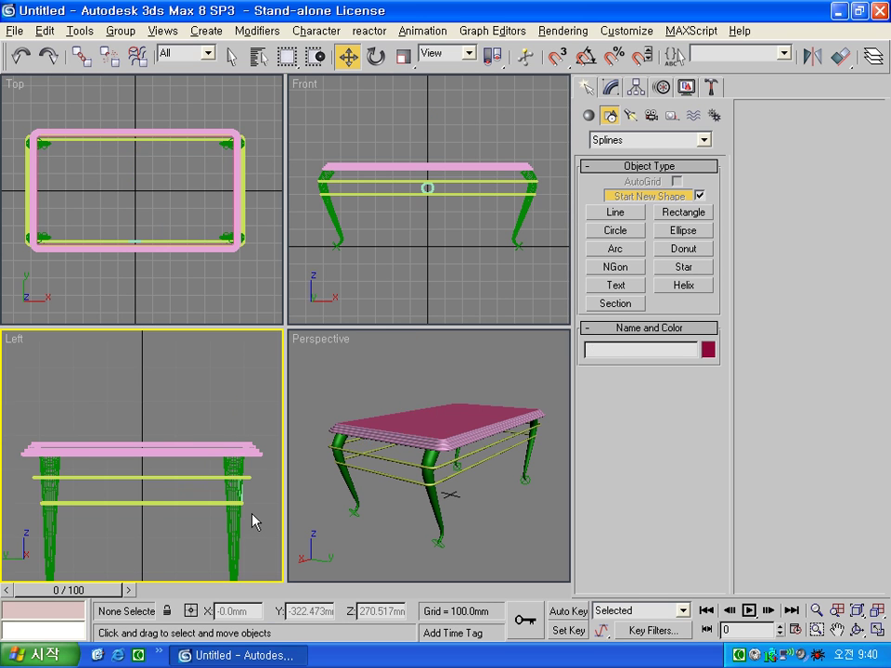
Zoom the Left view onto the rails and locate the circle beside the leg
{"action": "scroll", "coordinate": [197, 479], "scroll_direction": "up", "scroll_amount": 2}
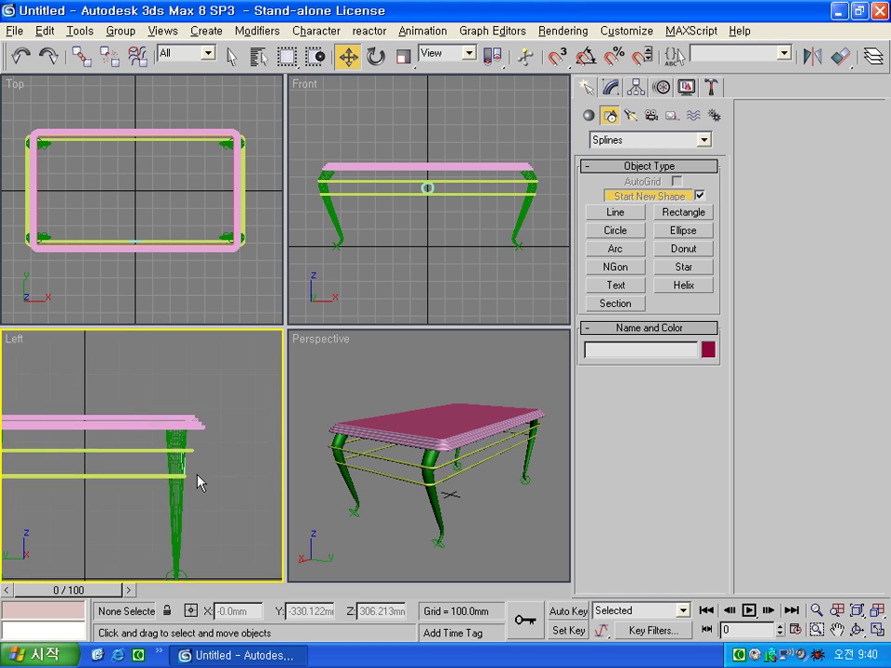
{"action": "scroll", "coordinate": [199, 501], "scroll_direction": "up", "scroll_amount": 2}
{"action": "scroll", "coordinate": [144, 495], "scroll_direction": "up", "scroll_amount": 2}
{"action": "scroll", "coordinate": [144, 495], "scroll_direction": "up", "scroll_amount": 1}
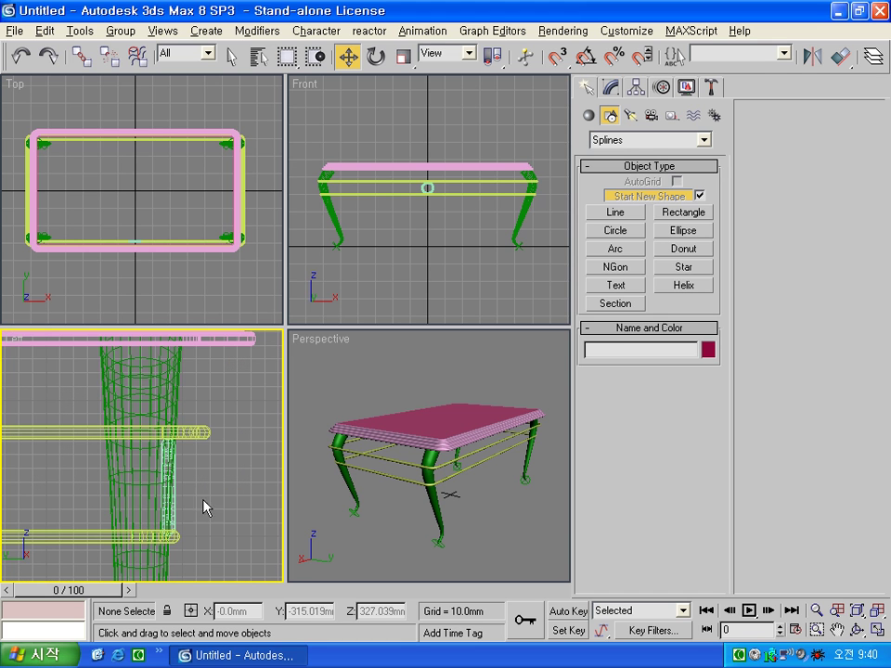
{"action": "left_click", "coordinate": [175, 513]}
{"action": "left_click", "coordinate": [189, 522]}
{"action": "left_click_drag", "start_coordinate": [80, 520], "coordinate": [189, 419]}
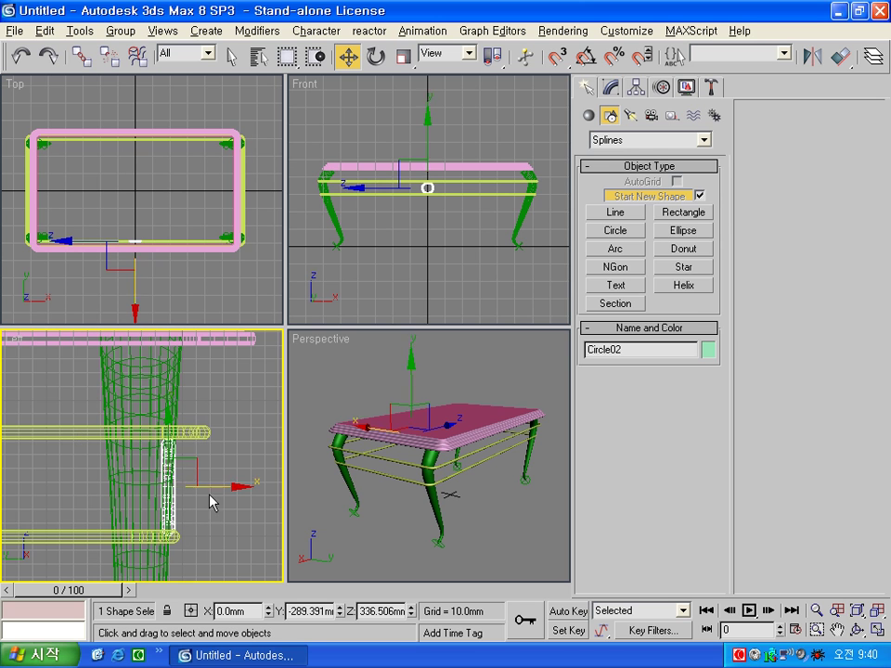
{"action": "left_click", "coordinate": [220, 529]}
{"action": "scroll", "coordinate": [135, 505], "scroll_direction": "down", "scroll_amount": 3}
{"action": "scroll", "coordinate": [120, 488], "scroll_direction": "down", "scroll_amount": 3}
{"action": "middle_click_drag", "start_coordinate": [93, 509], "coordinate": [186, 505]}
{"action": "left_click_drag", "start_coordinate": [210, 506], "coordinate": [254, 443]}
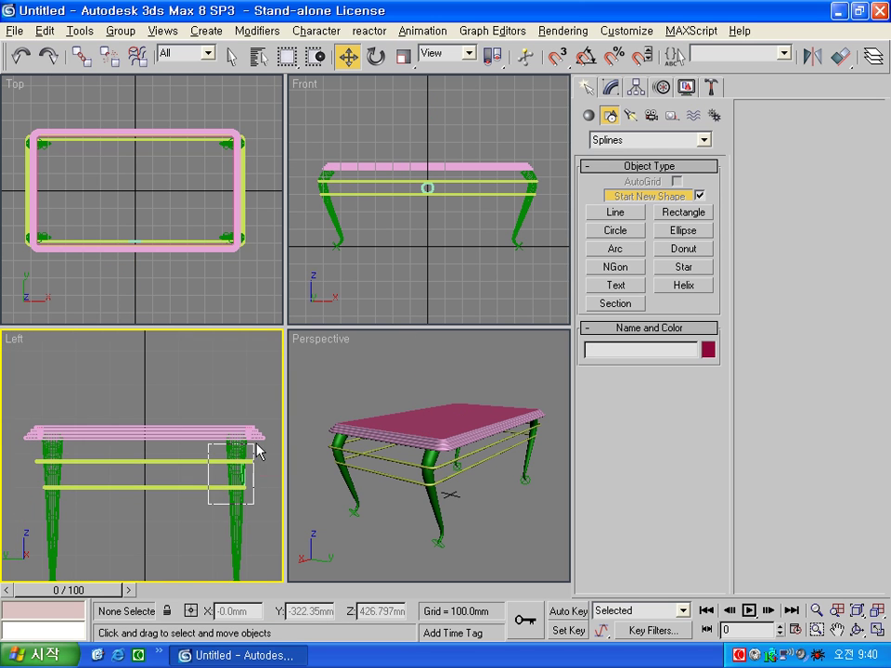
{"action": "left_click", "coordinate": [118, 522]}
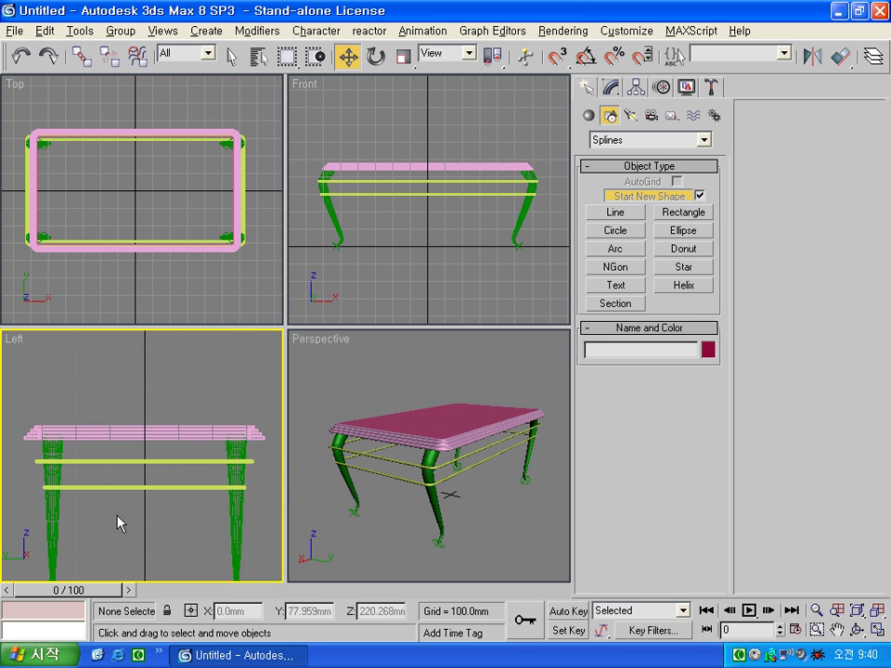
{"action": "scroll", "coordinate": [149, 482], "scroll_direction": "up", "scroll_amount": 4}
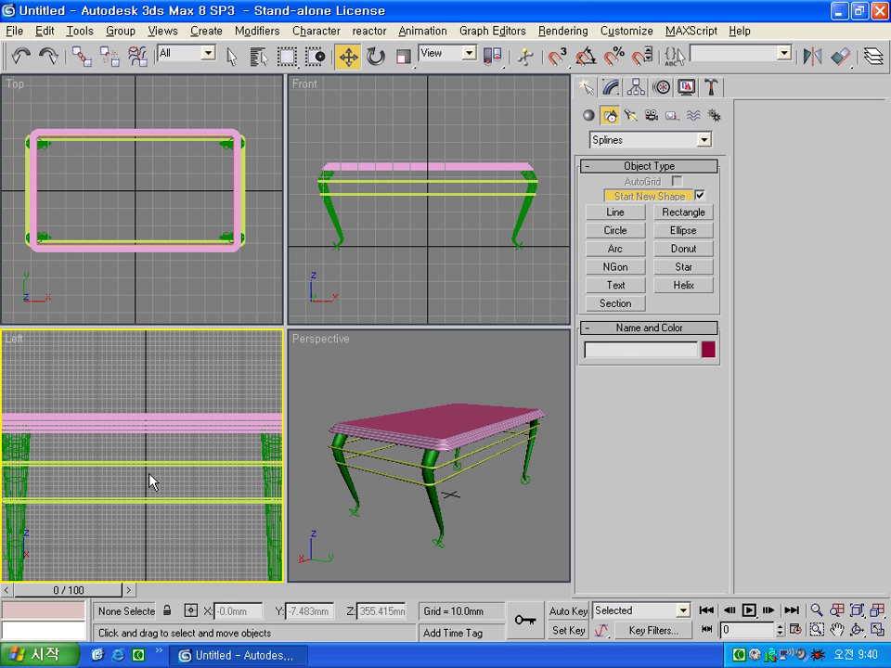
Draw a small ring circle between the rails in the Left view and move it to the table's side
{"action": "left_click", "coordinate": [617, 232]}
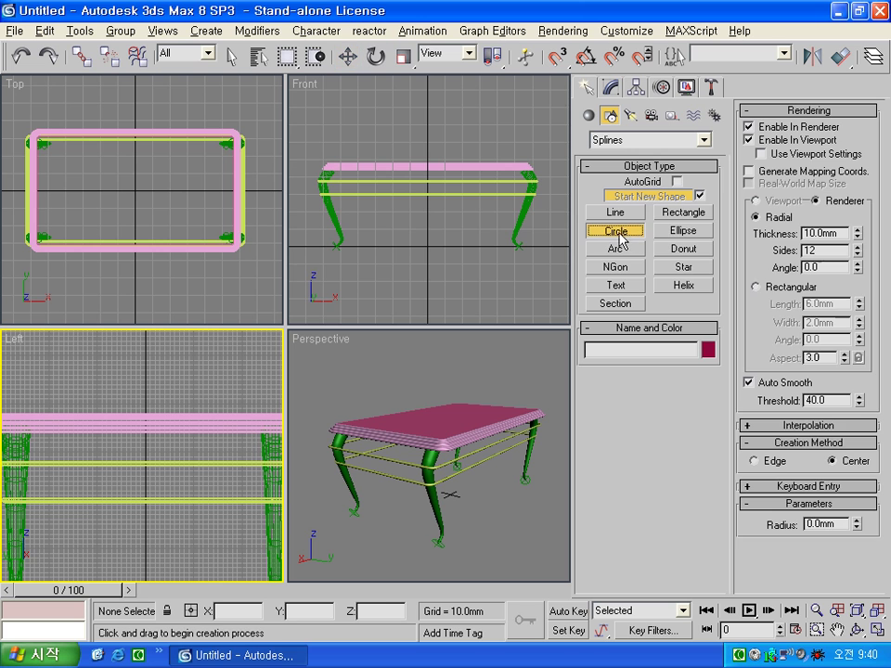
{"action": "left_click_drag", "start_coordinate": [145, 481], "coordinate": [153, 470]}
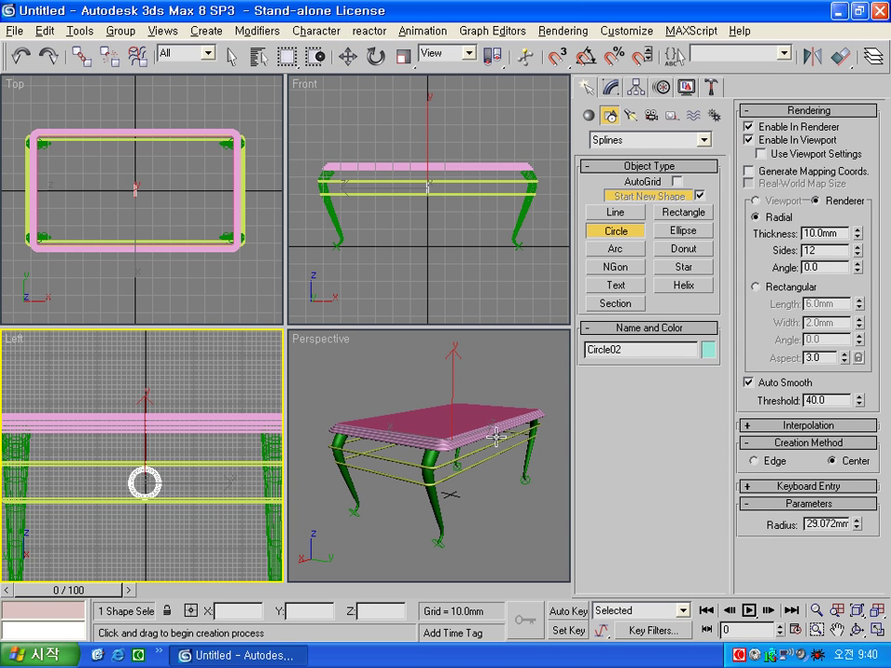
{"action": "left_click", "coordinate": [347, 55]}
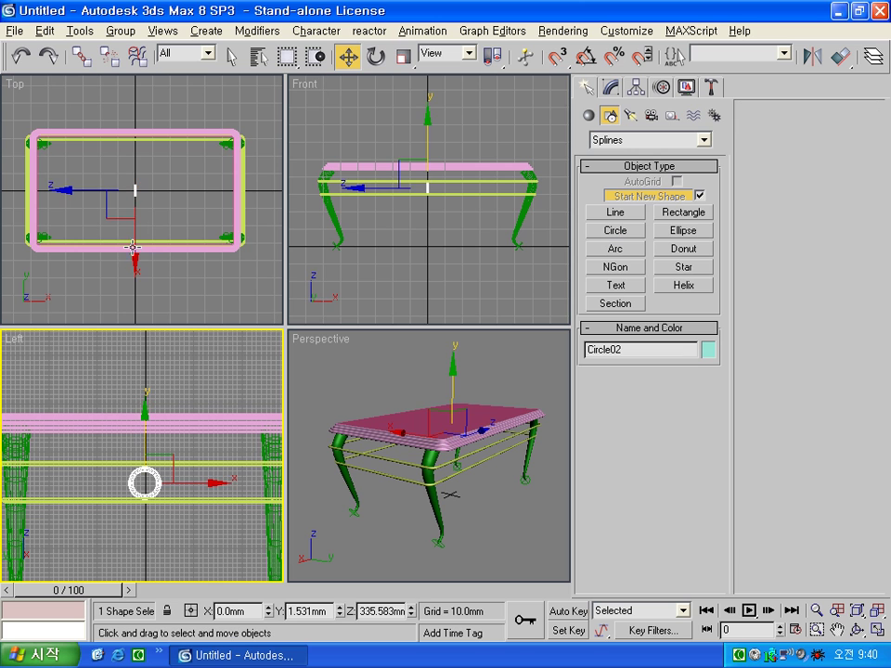
{"action": "right_click", "coordinate": [157, 193]}
{"action": "mouse_move", "coordinate": [173, 192]}
{"action": "left_mouse_down"}
{"action": "mouse_move", "coordinate": [287, 189]}
{"action": "mouse_move", "coordinate": [289, 198]}
{"action": "left_mouse_up"}
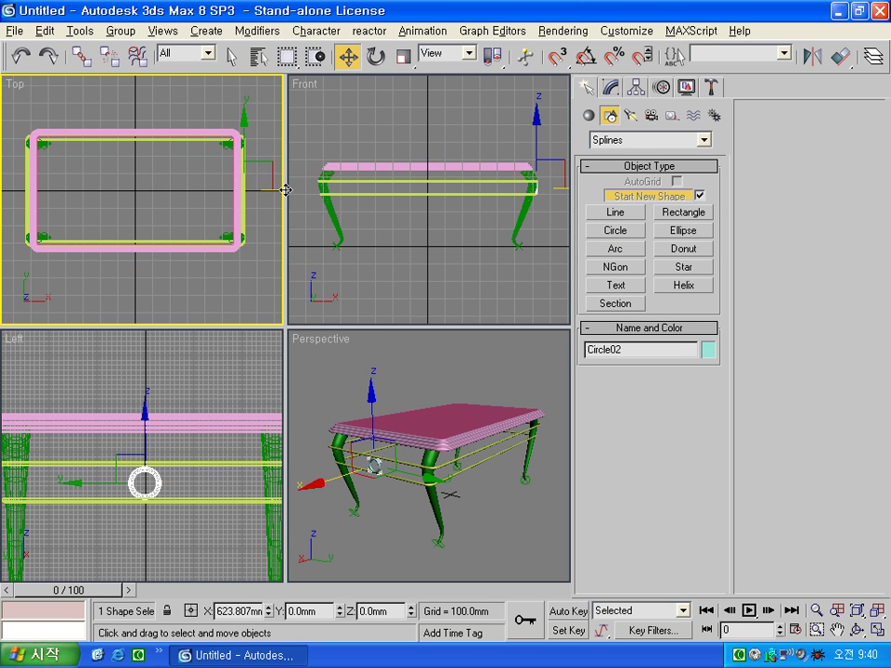
{"action": "left_click", "coordinate": [548, 217]}
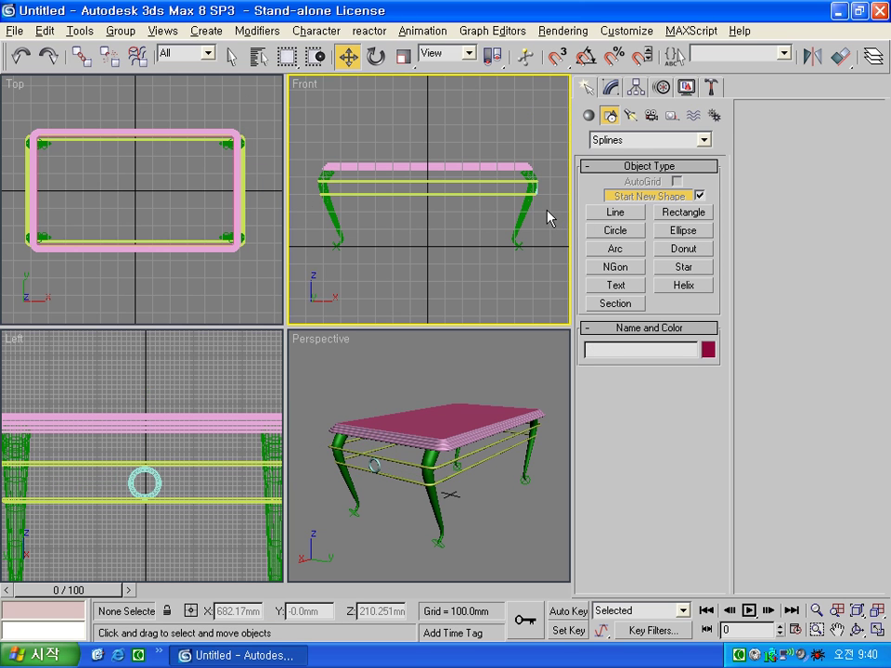
Nudge the ring circle along X to sit against the table leg
{"action": "scroll", "coordinate": [510, 207], "scroll_direction": "up", "scroll_amount": 5}
{"action": "scroll", "coordinate": [446, 204], "scroll_direction": "up", "scroll_amount": 3}
{"action": "scroll", "coordinate": [422, 204], "scroll_direction": "up", "scroll_amount": 3}
{"action": "scroll", "coordinate": [428, 204], "scroll_direction": "up", "scroll_amount": 2}
{"action": "scroll", "coordinate": [463, 214], "scroll_direction": "up", "scroll_amount": 2}
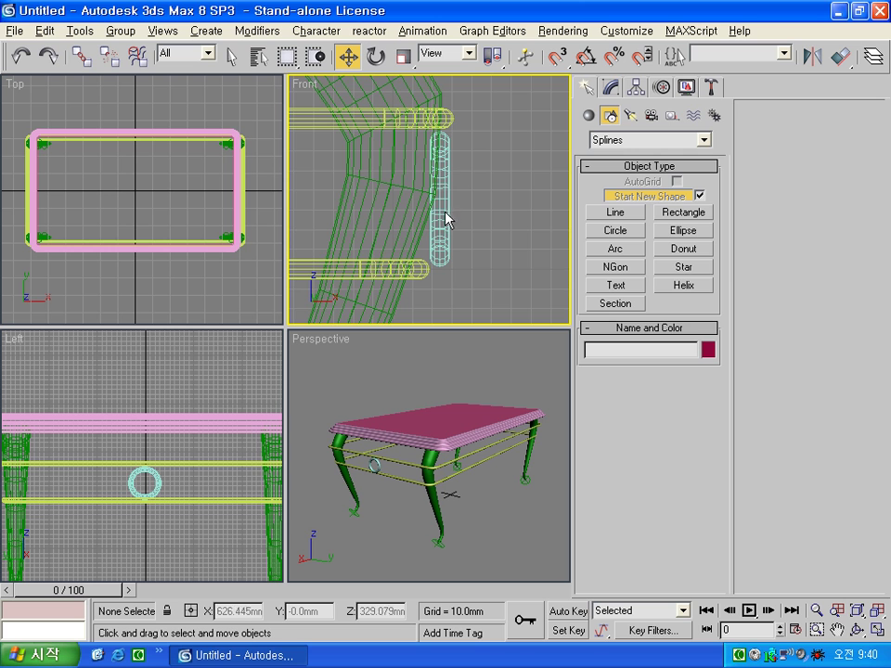
{"action": "scroll", "coordinate": [469, 240], "scroll_direction": "down", "scroll_amount": 3}
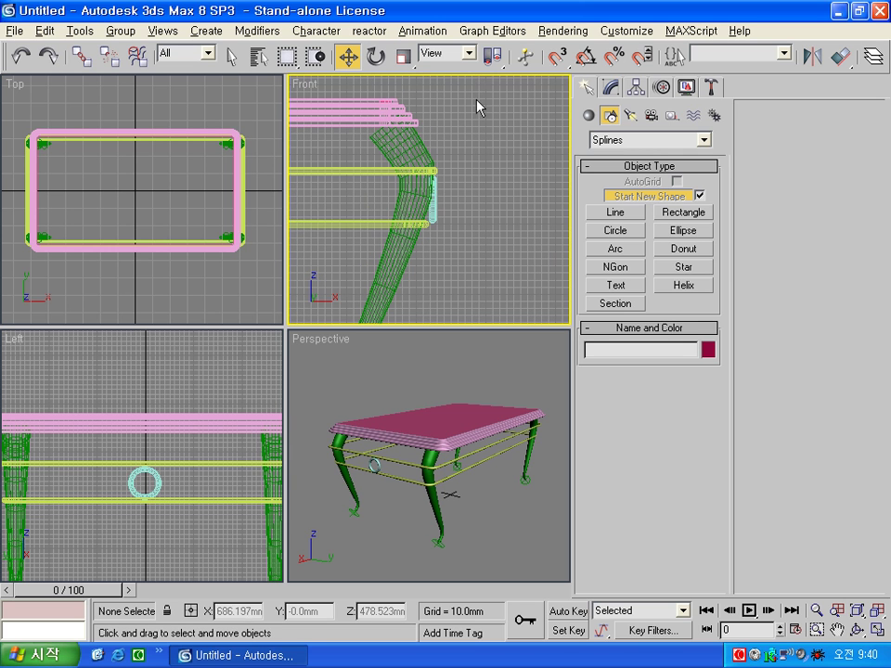
{"action": "scroll", "coordinate": [470, 252], "scroll_direction": "down", "scroll_amount": 5}
{"action": "scroll", "coordinate": [424, 213], "scroll_direction": "down", "scroll_amount": 2}
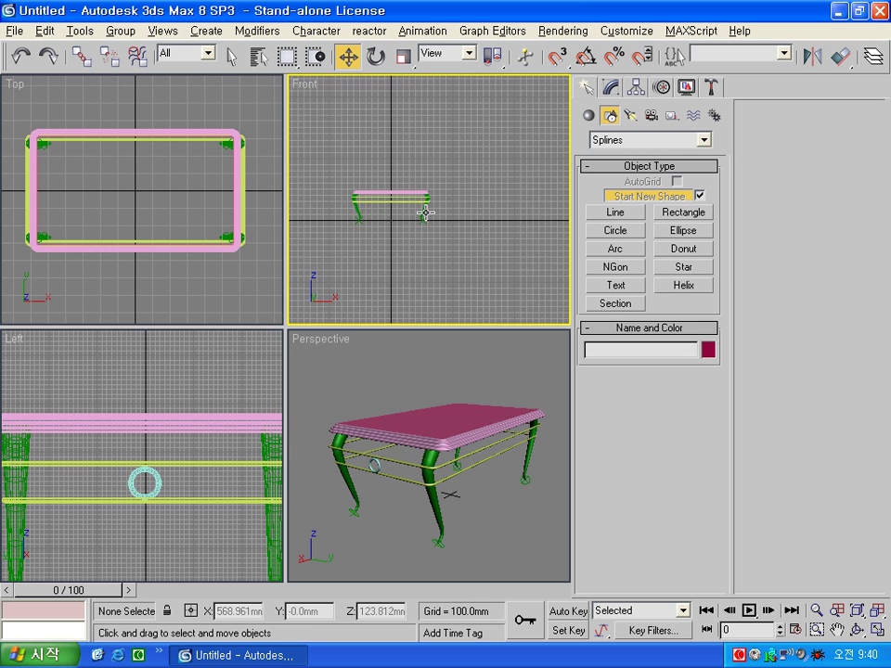
{"action": "scroll", "coordinate": [424, 213], "scroll_direction": "up", "scroll_amount": 3}
{"action": "mouse_move", "coordinate": [400, 222]}
{"action": "left_mouse_down"}
{"action": "mouse_move", "coordinate": [460, 173]}
{"action": "mouse_move", "coordinate": [488, 202]}
{"action": "left_mouse_up"}
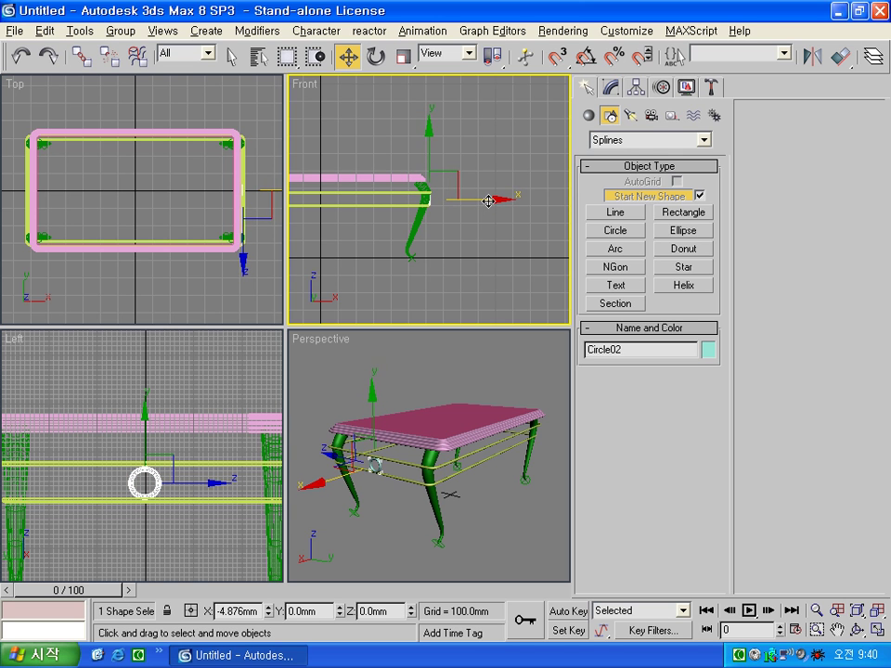
{"action": "scroll", "coordinate": [459, 228], "scroll_direction": "up", "scroll_amount": 2}
{"action": "scroll", "coordinate": [455, 232], "scroll_direction": "up", "scroll_amount": 1}
{"action": "left_click", "coordinate": [453, 236]}
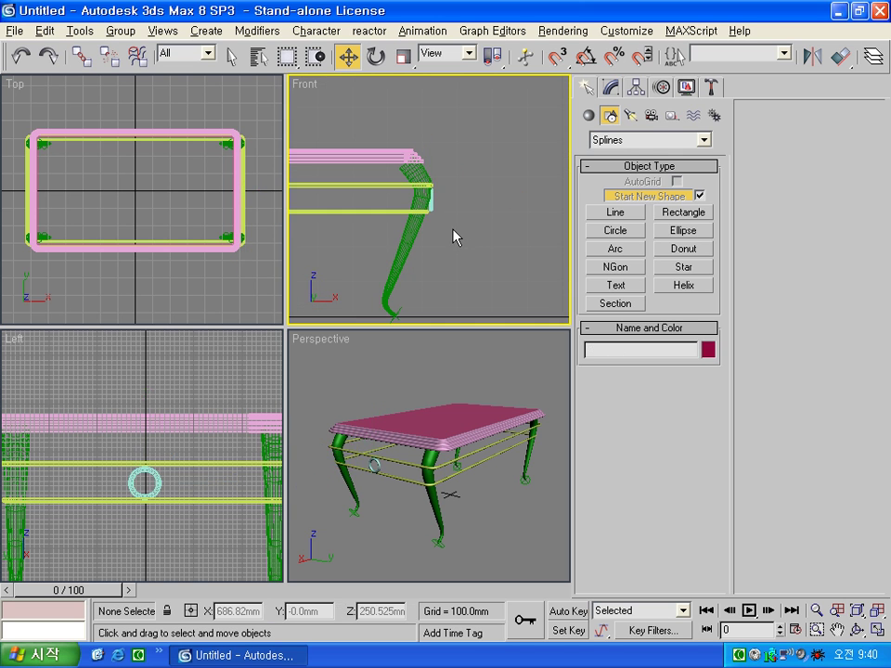
{"action": "scroll", "coordinate": [452, 237], "scroll_direction": "up", "scroll_amount": 3}
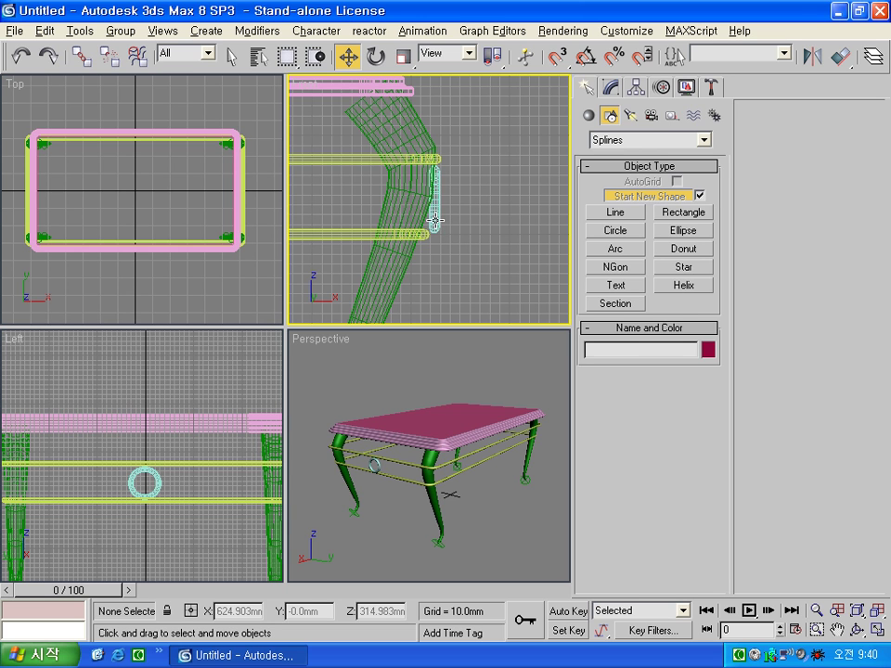
{"action": "left_click", "coordinate": [436, 221]}
{"action": "left_click_drag", "start_coordinate": [478, 197], "coordinate": [475, 197]}
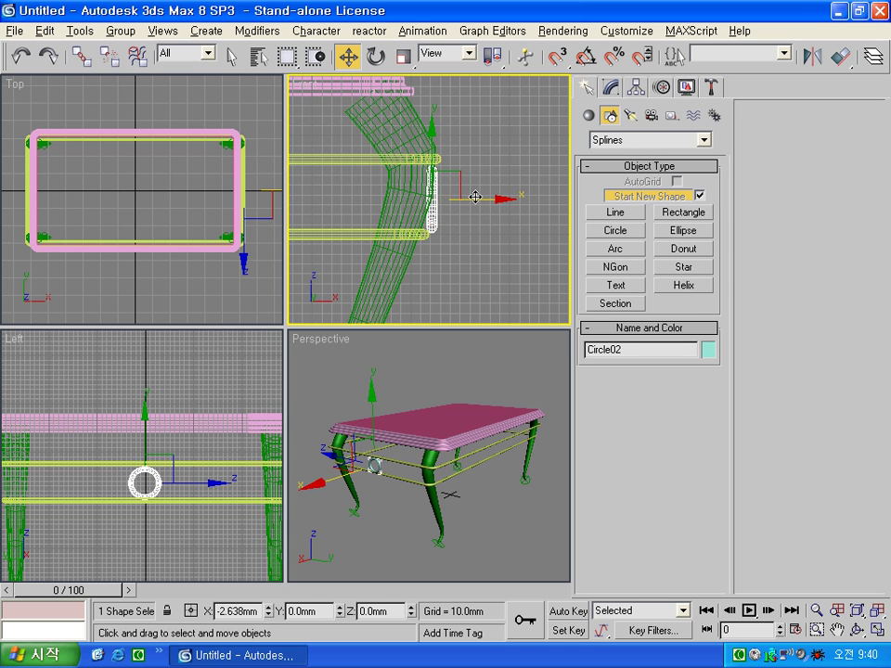
{"action": "left_click", "coordinate": [476, 245]}
{"action": "left_click", "coordinate": [106, 537]}
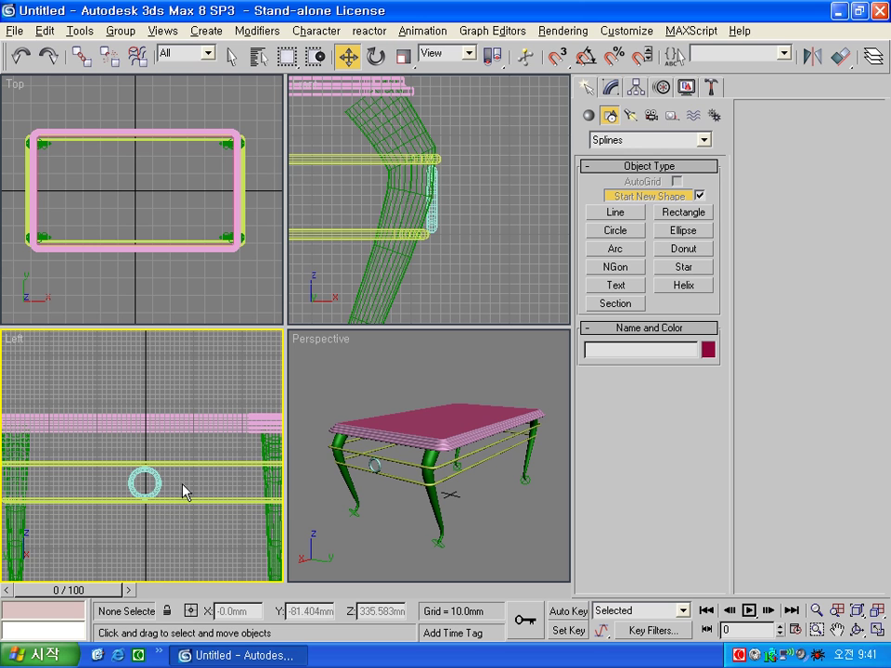
{"action": "left_click", "coordinate": [159, 486]}
Make two Instance clones of the ring circle, one to the right and one to the left
{"action": "left_click_drag", "start_coordinate": [181, 485], "coordinate": [239, 485], "text": "shift"}
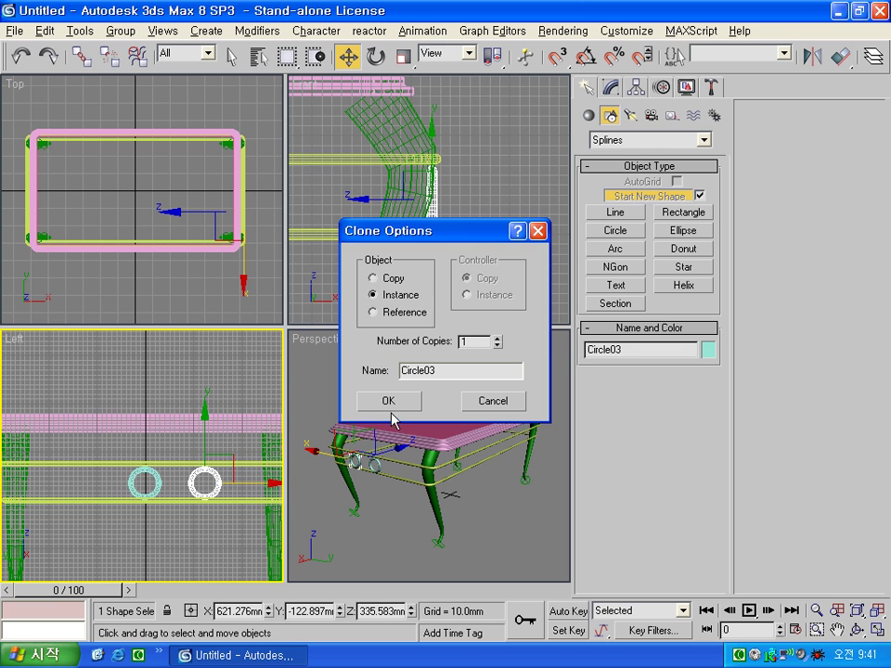
{"action": "left_click", "coordinate": [390, 408]}
{"action": "left_click_drag", "start_coordinate": [249, 498], "coordinate": [119, 502], "text": "shift"}
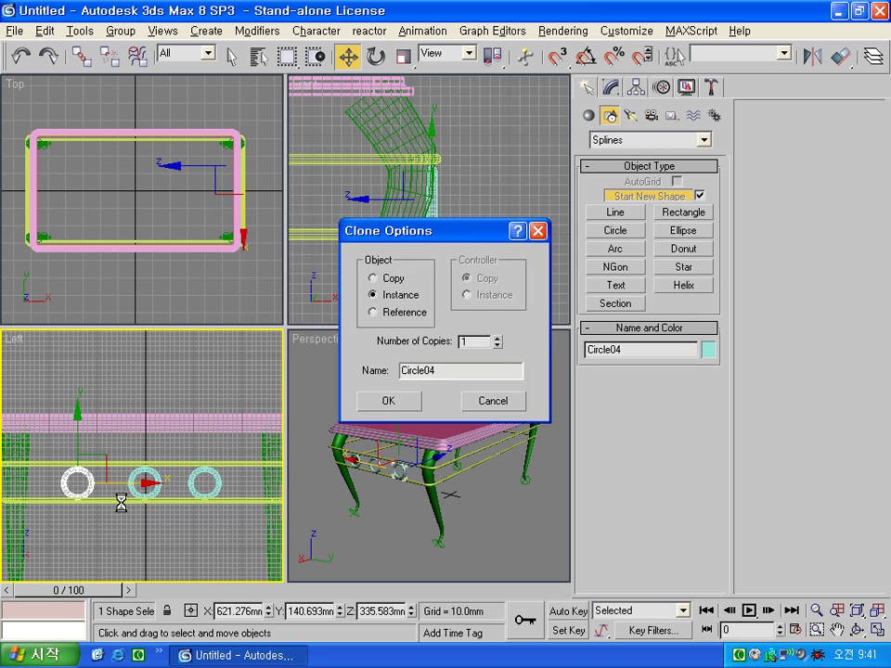
{"action": "left_click", "coordinate": [390, 402]}
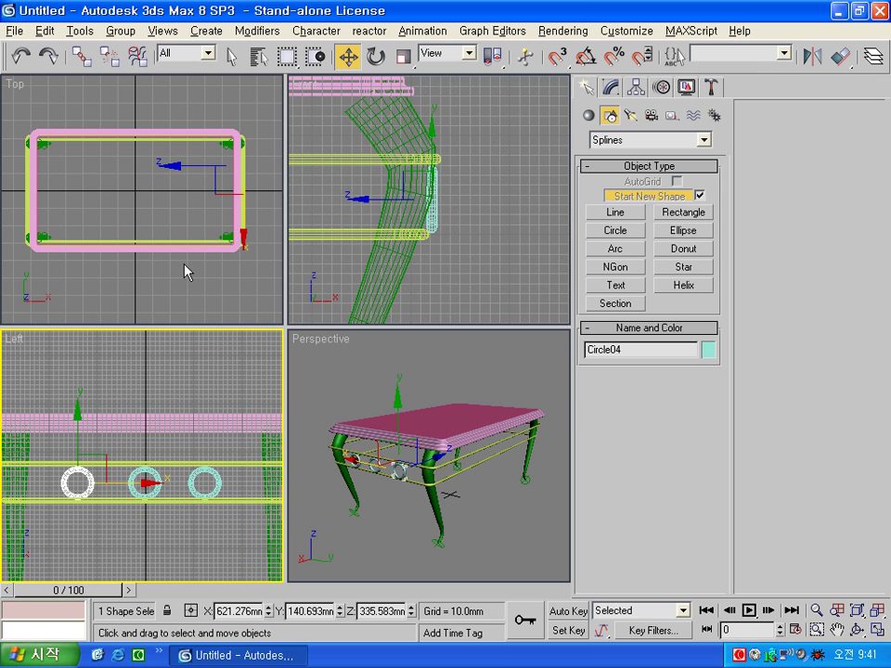
Select all three ring circles and try moving them to the opposite side, then undo
{"action": "left_click", "coordinate": [265, 228]}
{"action": "mouse_move", "coordinate": [205, 220]}
{"action": "left_mouse_down"}
{"action": "mouse_move", "coordinate": [262, 150]}
{"action": "mouse_move", "coordinate": [265, 164]}
{"action": "left_mouse_up"}
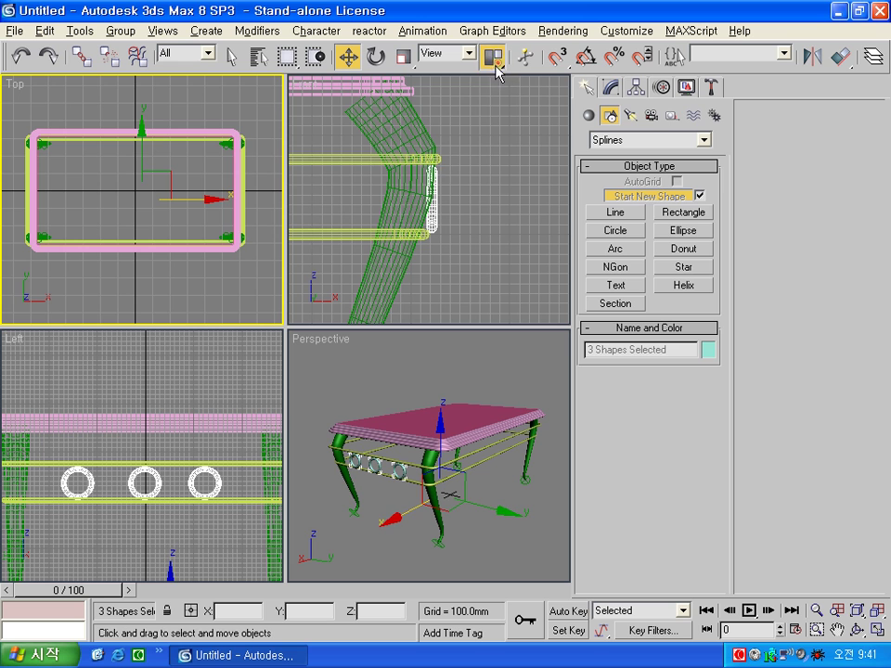
{"action": "left_click_drag", "start_coordinate": [493, 57], "coordinate": [495, 90]}
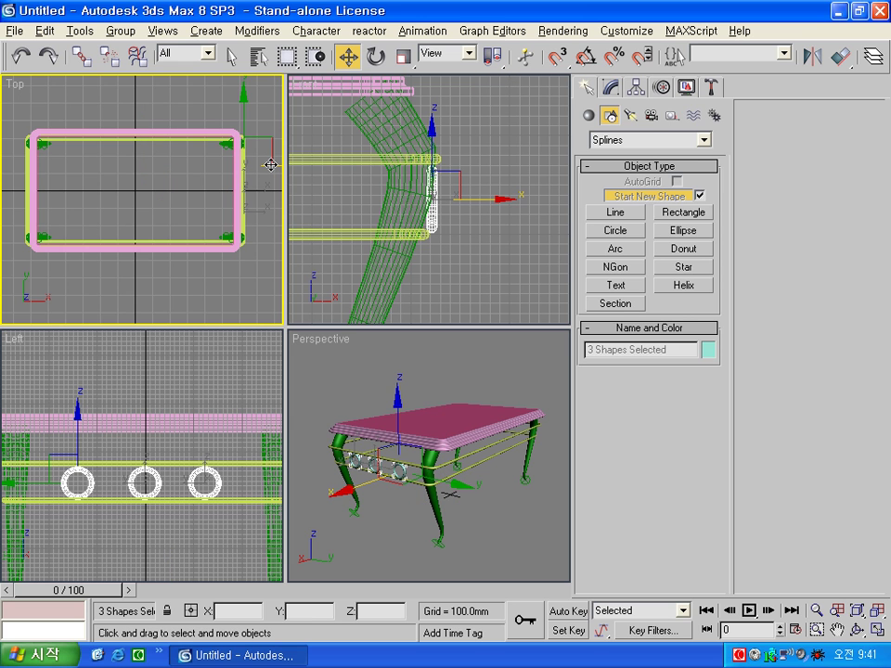
{"action": "left_click_drag", "start_coordinate": [270, 164], "coordinate": [121, 174]}
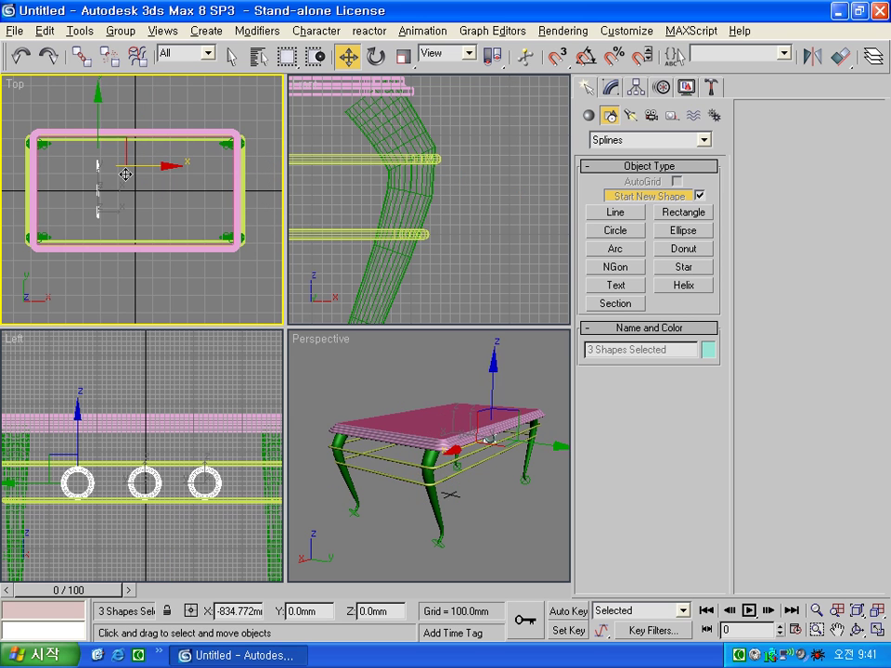
{"action": "key", "text": "ctrl+z"}
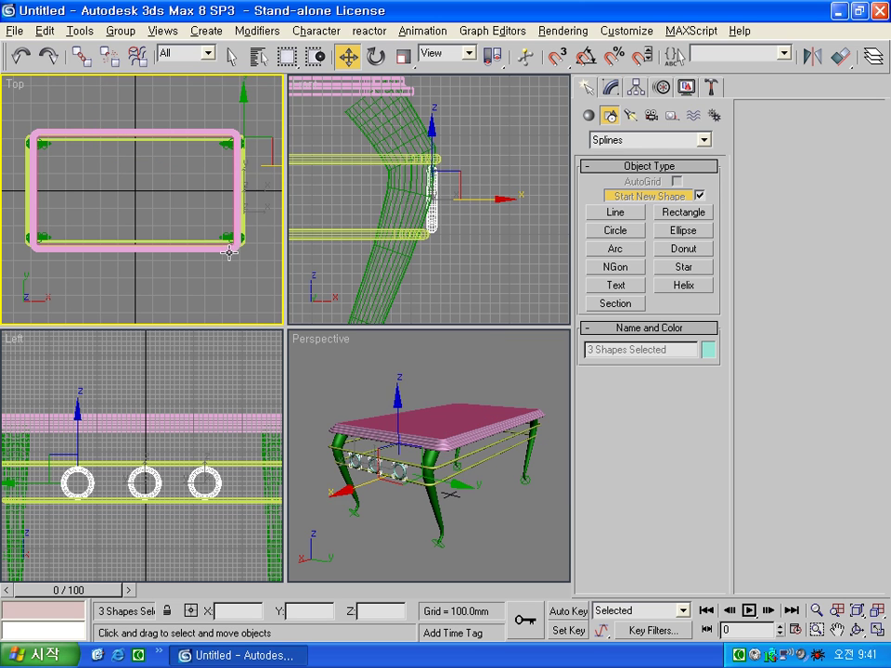
Reselect the three ring circles in Top view and clone them across the table, confirming Clone Options
{"action": "left_click_drag", "start_coordinate": [272, 206], "coordinate": [130, 223]}
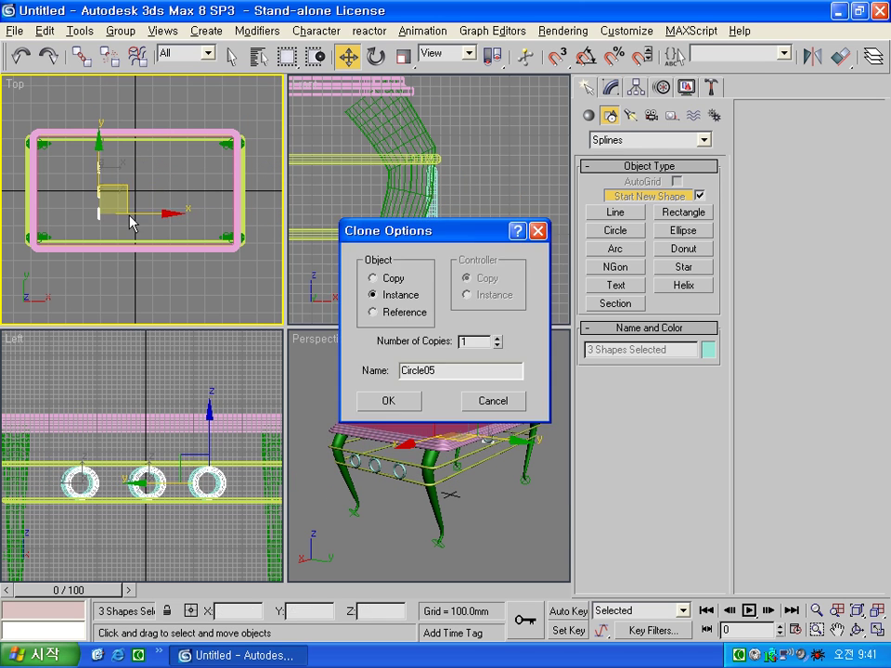
{"action": "left_click", "coordinate": [496, 409]}
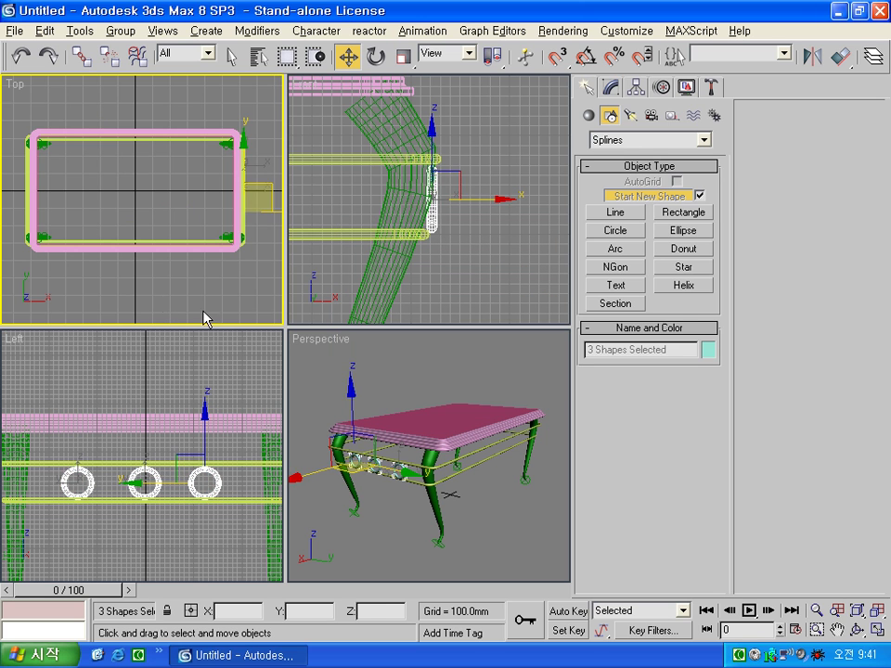
{"action": "left_click", "coordinate": [243, 261]}
{"action": "scroll", "coordinate": [218, 237], "scroll_direction": "down", "scroll_amount": 2}
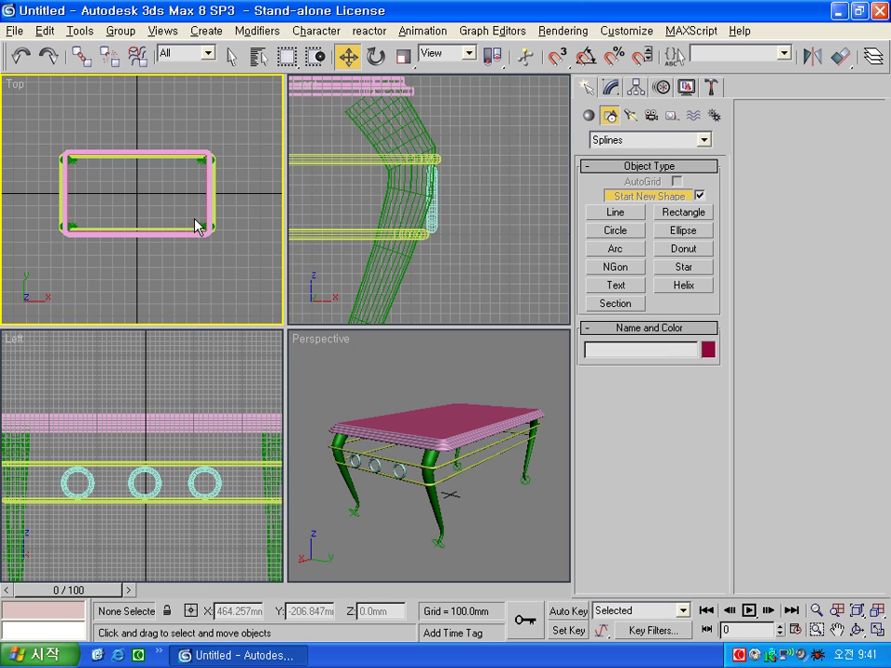
{"action": "left_click_drag", "start_coordinate": [197, 223], "coordinate": [241, 165]}
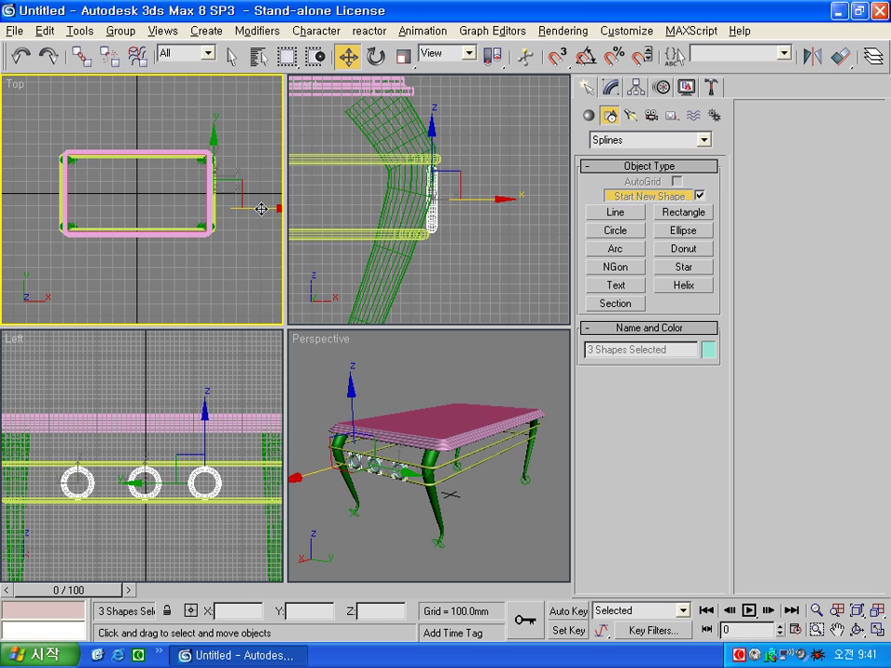
{"action": "left_click_drag", "start_coordinate": [266, 209], "coordinate": [113, 213]}
{"action": "left_click", "coordinate": [388, 398]}
Zoom in the Front view to inspect the copied circles, then reselect the three ring circles in Top view
{"action": "left_click", "coordinate": [462, 295]}
{"action": "scroll", "coordinate": [381, 254], "scroll_direction": "down", "scroll_amount": 3}
{"action": "scroll", "coordinate": [381, 253], "scroll_direction": "down", "scroll_amount": 3}
{"action": "scroll", "coordinate": [357, 237], "scroll_direction": "up", "scroll_amount": 3}
{"action": "scroll", "coordinate": [400, 248], "scroll_direction": "up", "scroll_amount": 2}
{"action": "scroll", "coordinate": [399, 248], "scroll_direction": "up", "scroll_amount": 2}
{"action": "scroll", "coordinate": [400, 247], "scroll_direction": "up", "scroll_amount": 2}
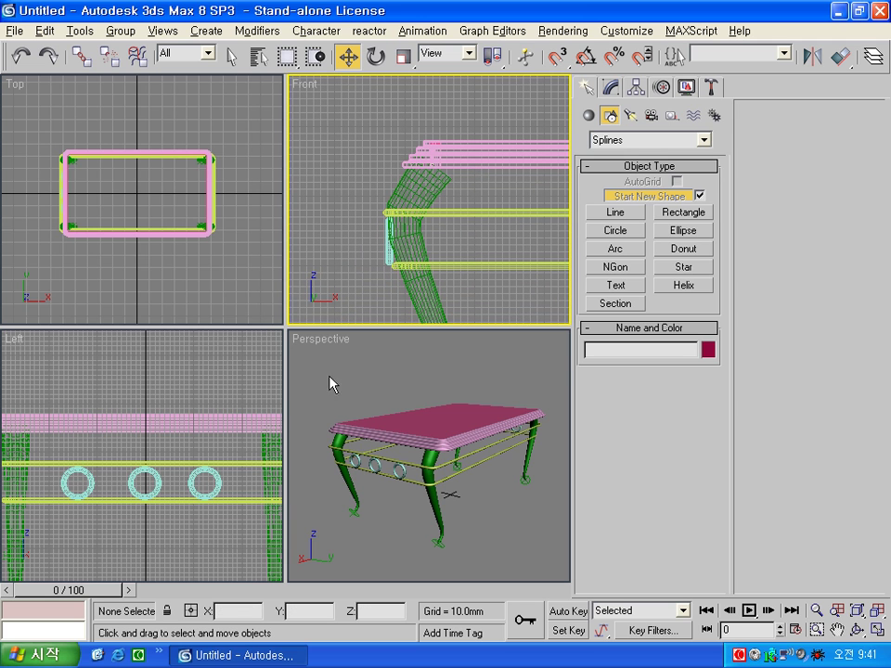
{"action": "left_click", "coordinate": [156, 283]}
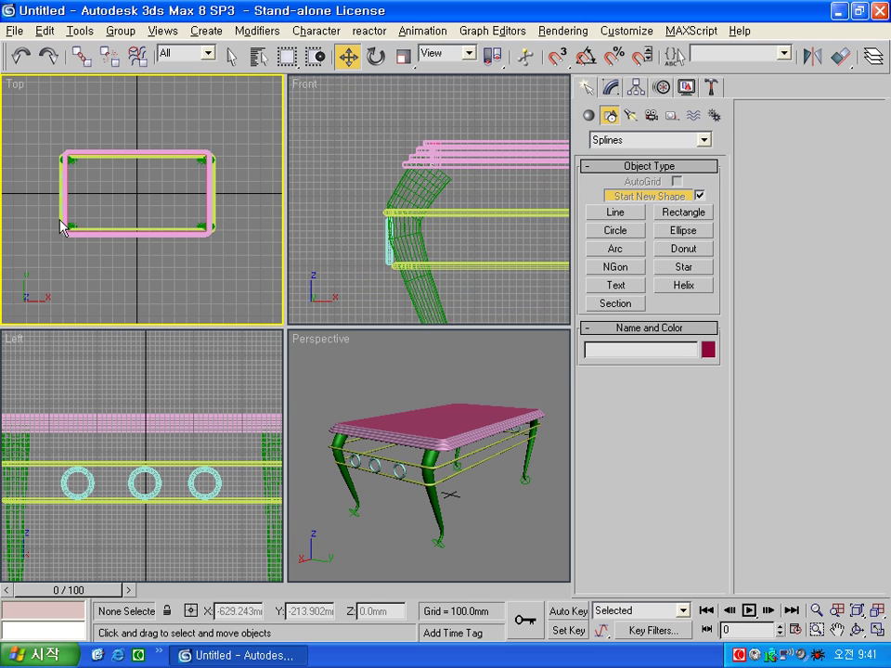
{"action": "left_click_drag", "start_coordinate": [42, 222], "coordinate": [75, 125]}
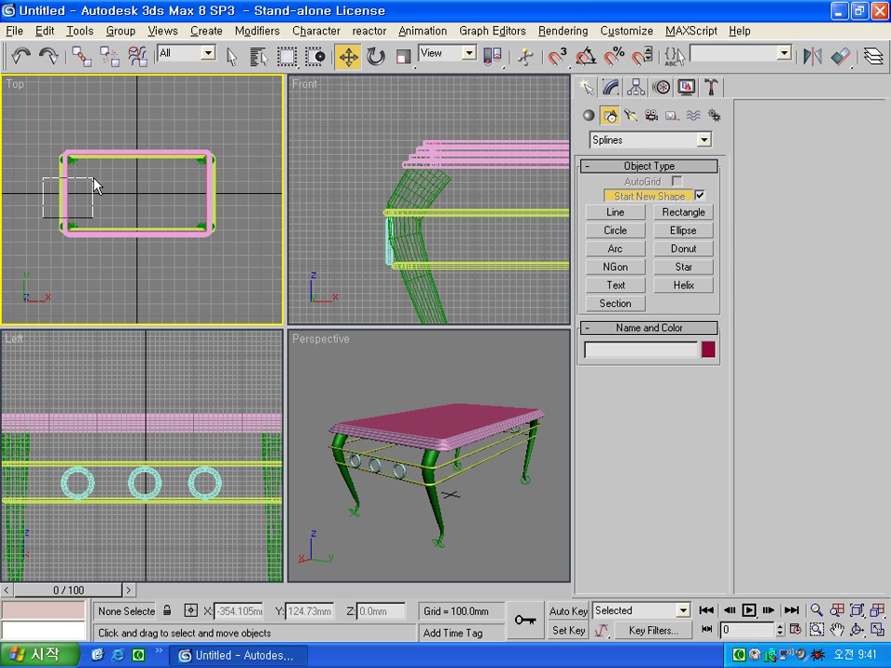
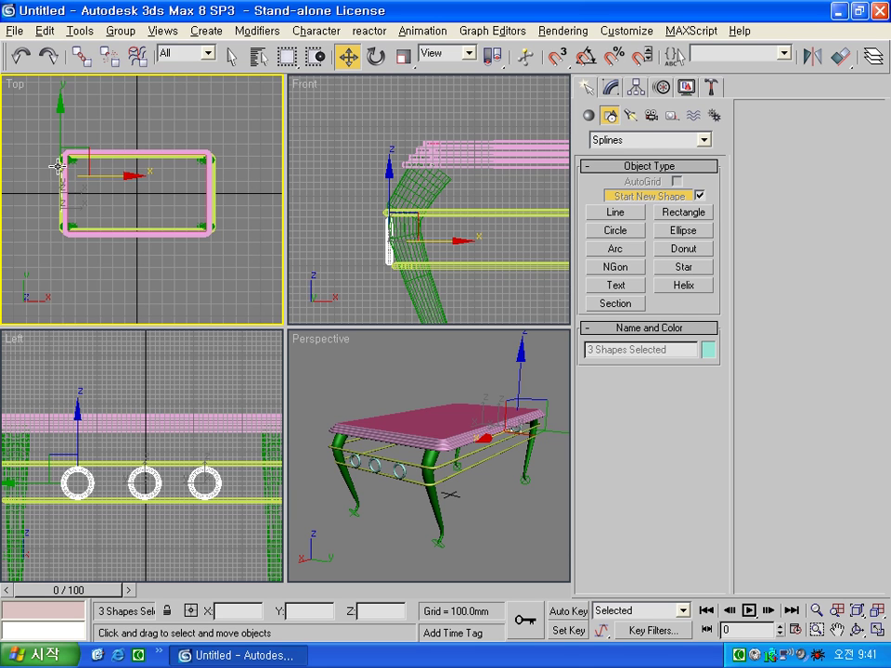
Clone the three selected rings in place as instances (Circle08–Circle10)
{"action": "right_click", "coordinate": [58, 166]}
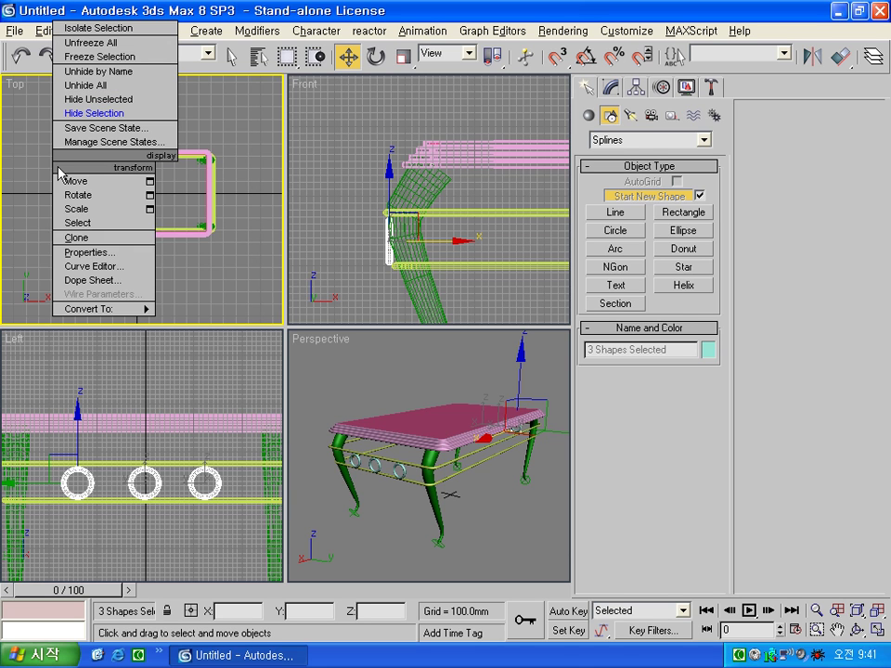
{"action": "left_click", "coordinate": [98, 247]}
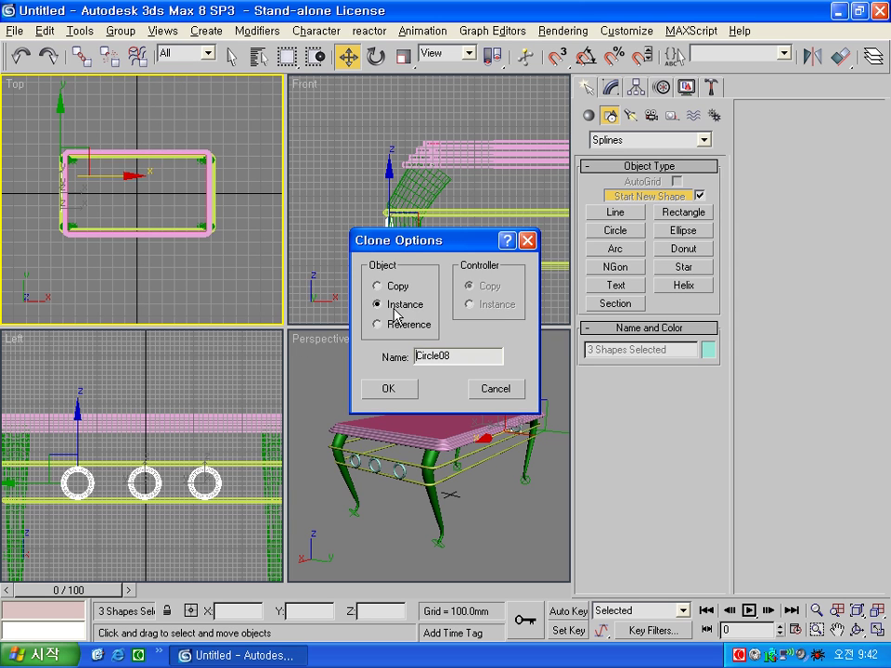
{"action": "left_click", "coordinate": [388, 397]}
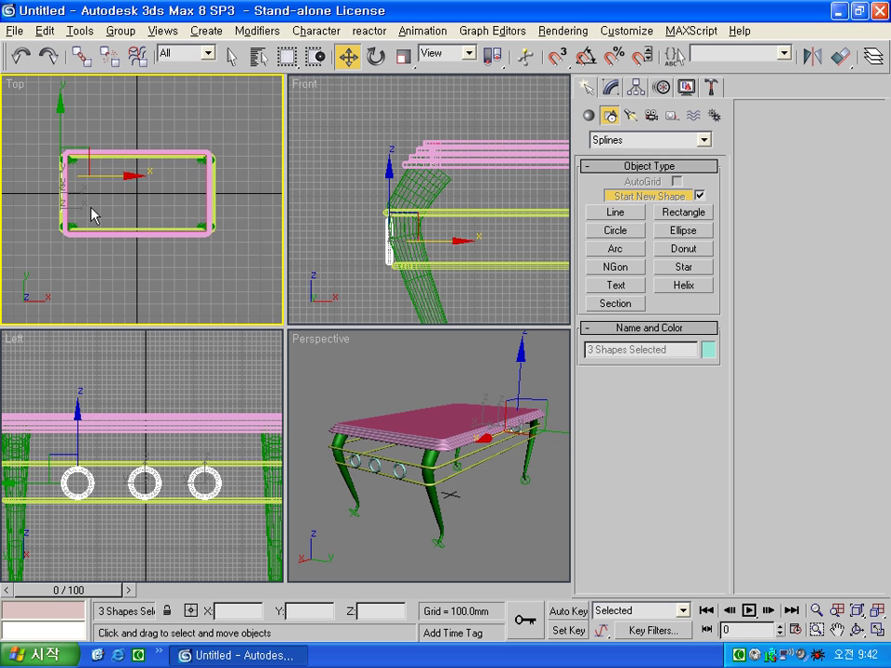
{"action": "left_click", "coordinate": [258, 57]}
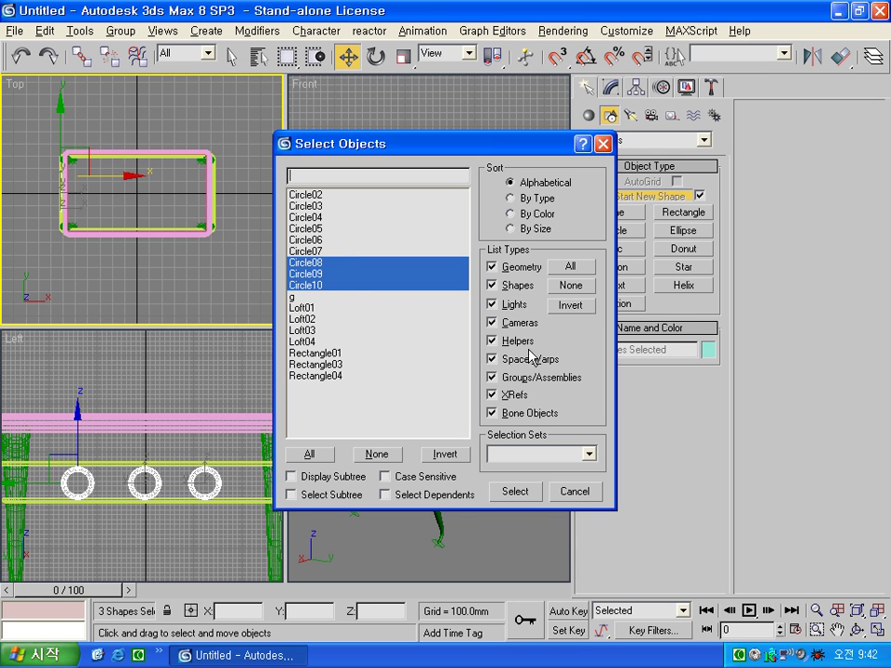
{"action": "left_click", "coordinate": [575, 492]}
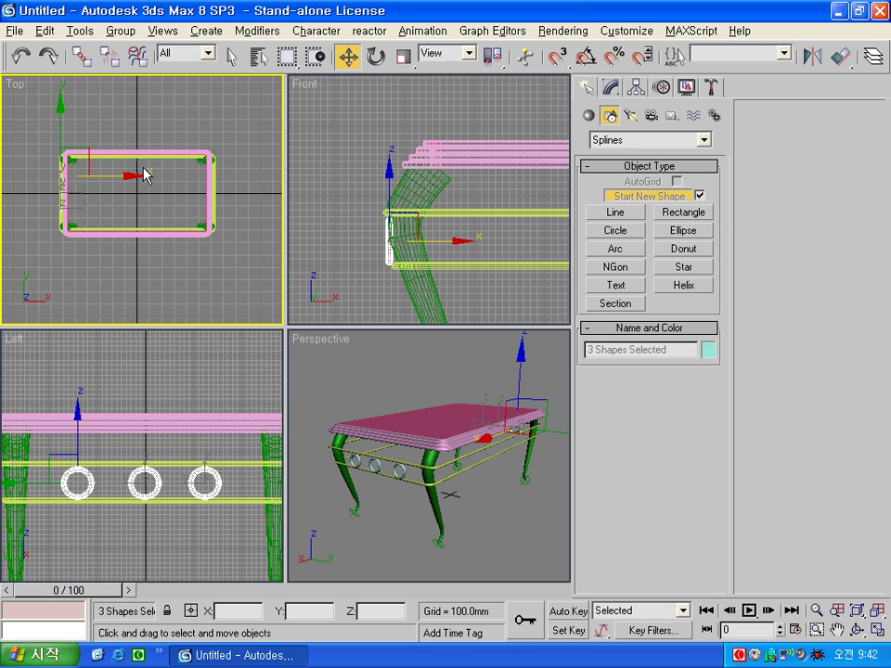
Rotate the copied rings 90 degrees about the Z axis
{"action": "right_click", "coordinate": [379, 61]}
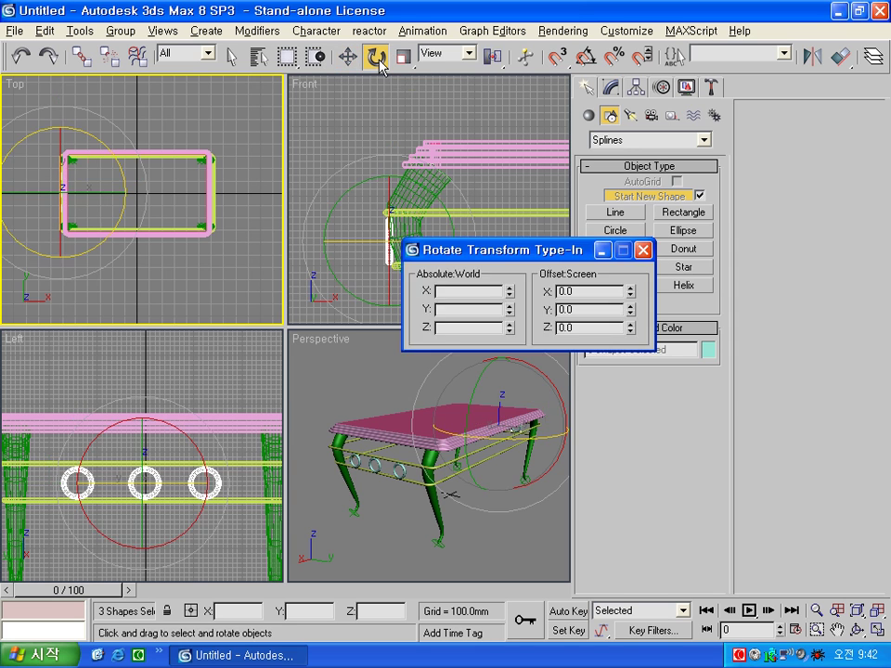
{"action": "double_click", "coordinate": [586, 330]}
{"action": "type", "text": "90"}
{"action": "key", "text": "Return"}
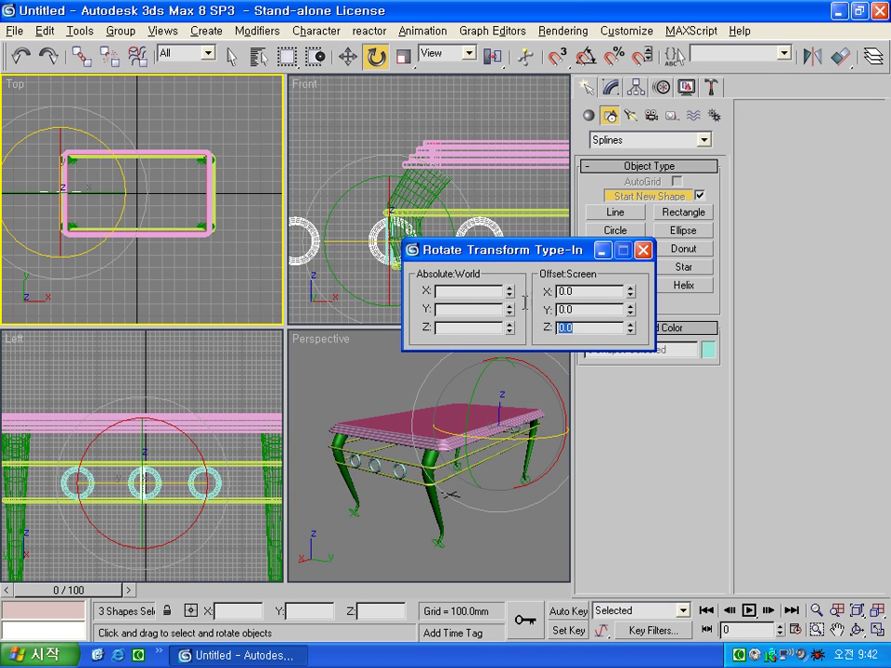
{"action": "left_click", "coordinate": [642, 250]}
Slide the rings along X toward the rail in the Front view
{"action": "right_click", "coordinate": [510, 306]}
{"action": "key", "text": "z"}
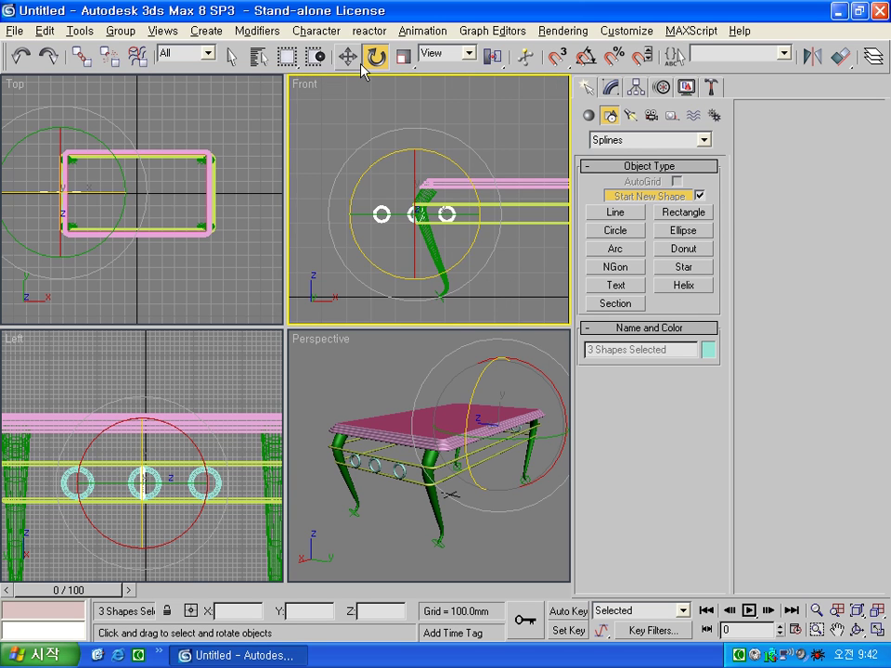
{"action": "left_click", "coordinate": [358, 59]}
{"action": "middle_click_drag", "start_coordinate": [451, 218], "coordinate": [358, 230]}
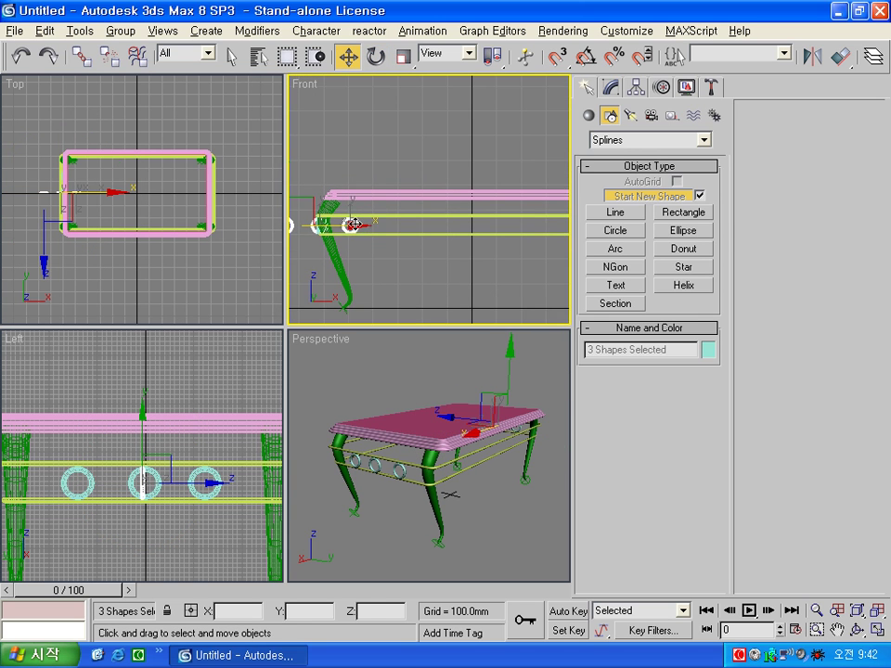
{"action": "left_click_drag", "start_coordinate": [355, 223], "coordinate": [509, 236]}
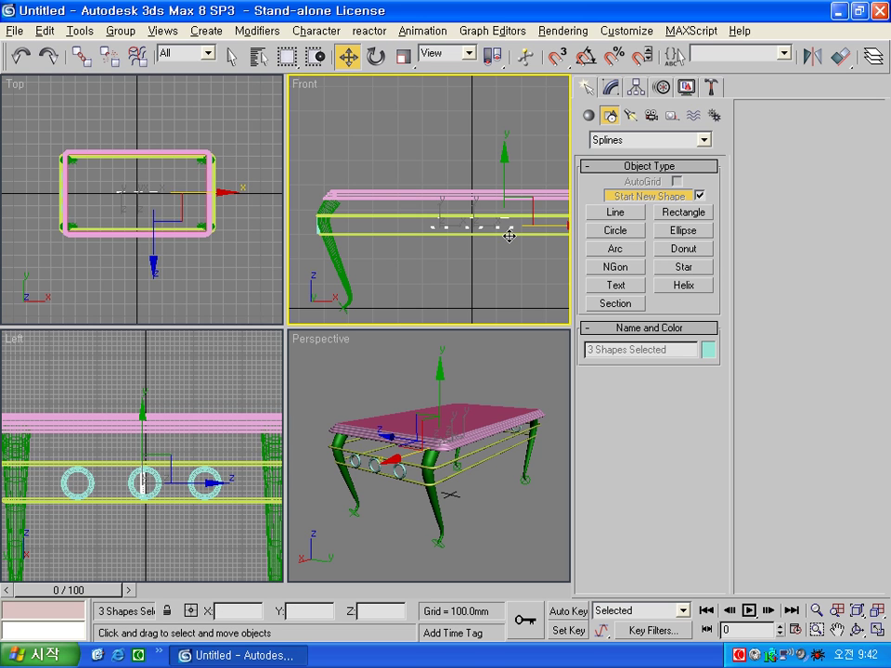
Move the rings onto the table's short end rail in the Top view
{"action": "right_click", "coordinate": [39, 195]}
{"action": "left_click_drag", "start_coordinate": [154, 119], "coordinate": [140, 149]}
{"action": "right_click", "coordinate": [224, 534]}
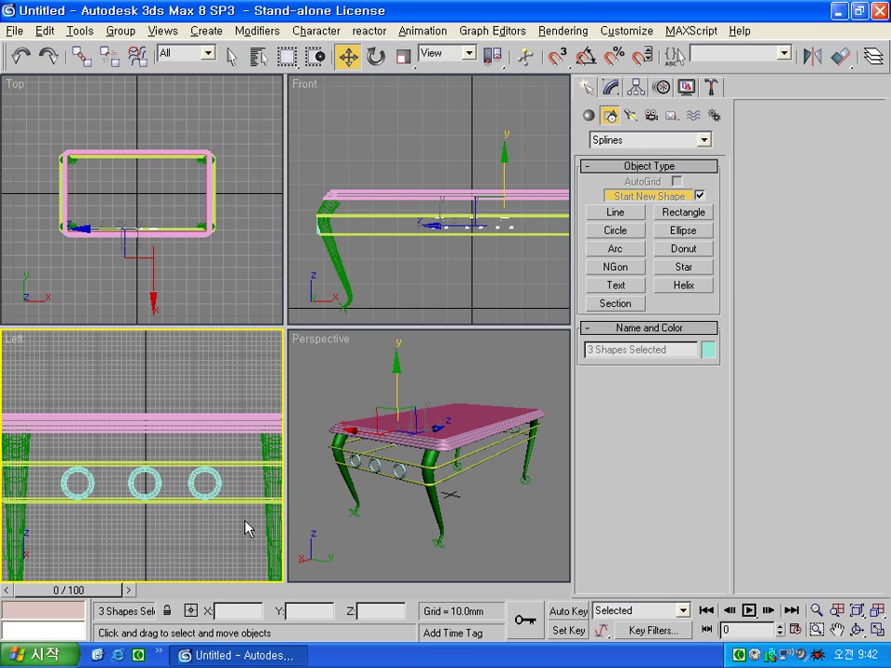
{"action": "scroll", "coordinate": [90, 503], "scroll_direction": "up", "scroll_amount": 2}
{"action": "scroll", "coordinate": [159, 483], "scroll_direction": "up", "scroll_amount": 2}
{"action": "scroll", "coordinate": [136, 504], "scroll_direction": "up", "scroll_amount": 2}
{"action": "scroll", "coordinate": [185, 463], "scroll_direction": "up", "scroll_amount": 1}
{"action": "scroll", "coordinate": [150, 452], "scroll_direction": "up", "scroll_amount": 1}
{"action": "scroll", "coordinate": [144, 465], "scroll_direction": "up", "scroll_amount": 1}
{"action": "scroll", "coordinate": [91, 484], "scroll_direction": "up", "scroll_amount": 2}
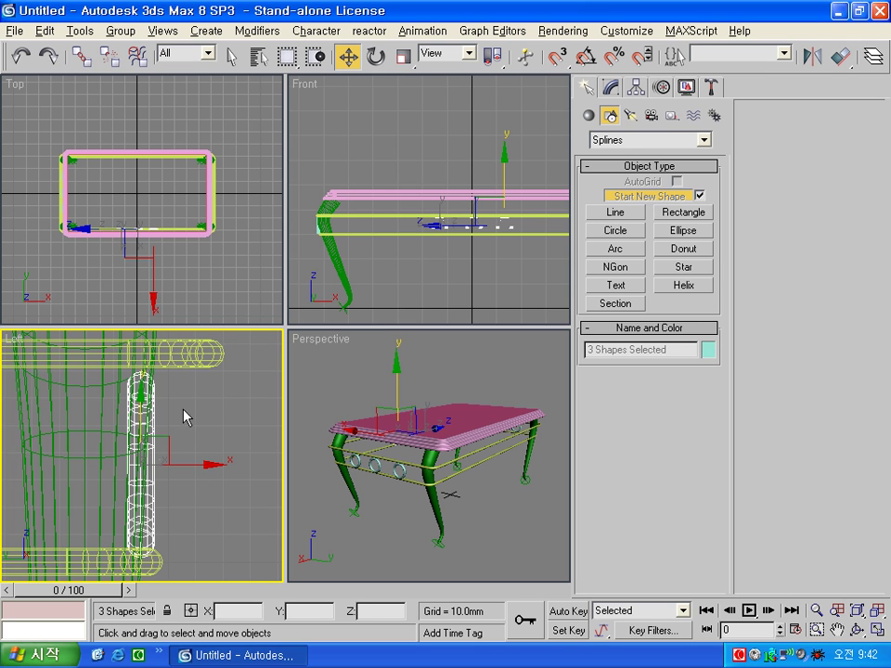
Nudge the end rings along X and shorten Rectangle04's Length to 599.782mm
{"action": "left_click_drag", "start_coordinate": [207, 462], "coordinate": [228, 466]}
{"action": "left_click", "coordinate": [232, 408]}
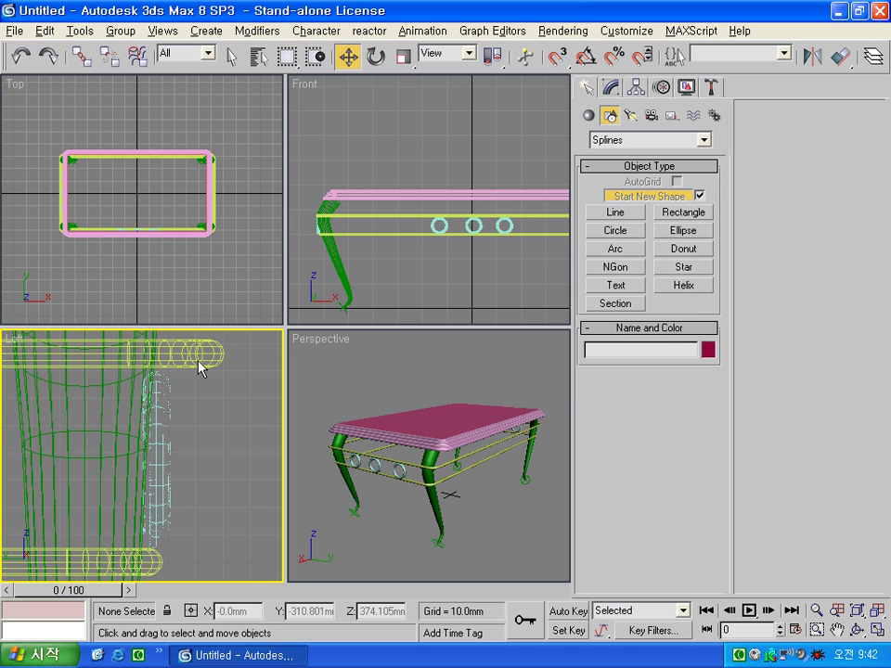
{"action": "left_click", "coordinate": [200, 364]}
{"action": "left_click", "coordinate": [610, 86]}
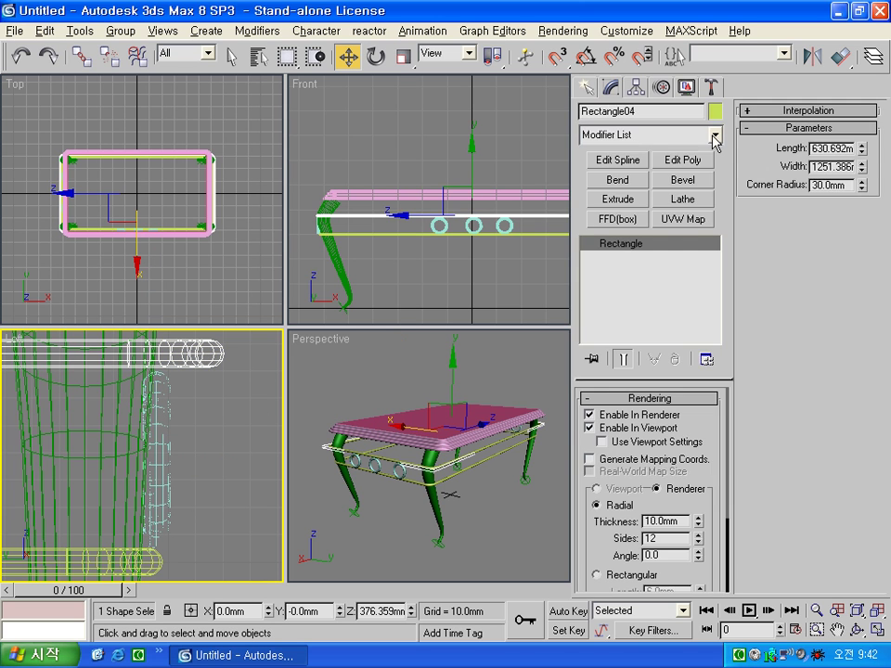
{"action": "left_click_drag", "start_coordinate": [861, 156], "coordinate": [861, 156]}
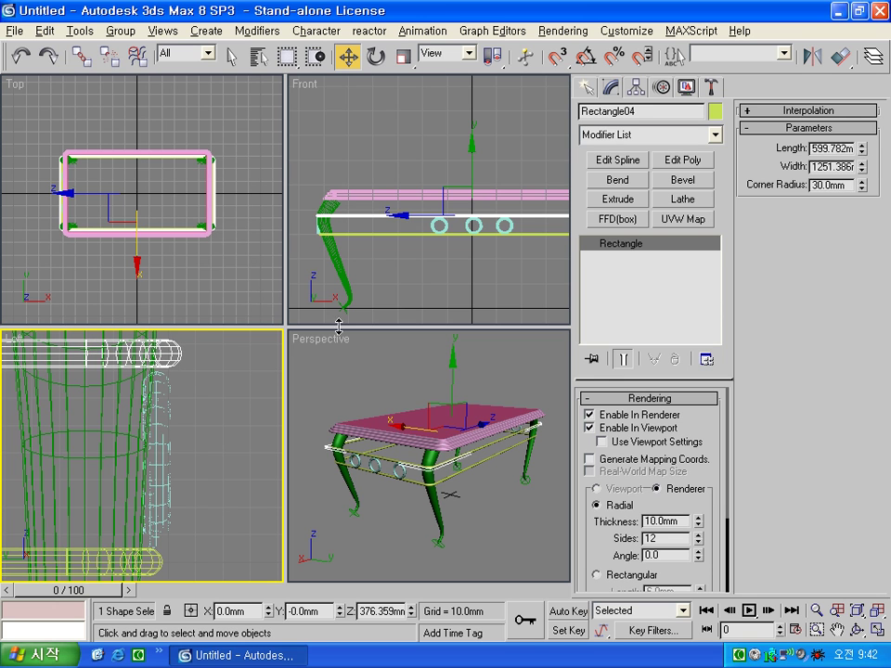
Box-select the three end rings in the Left view
{"action": "left_click", "coordinate": [212, 504]}
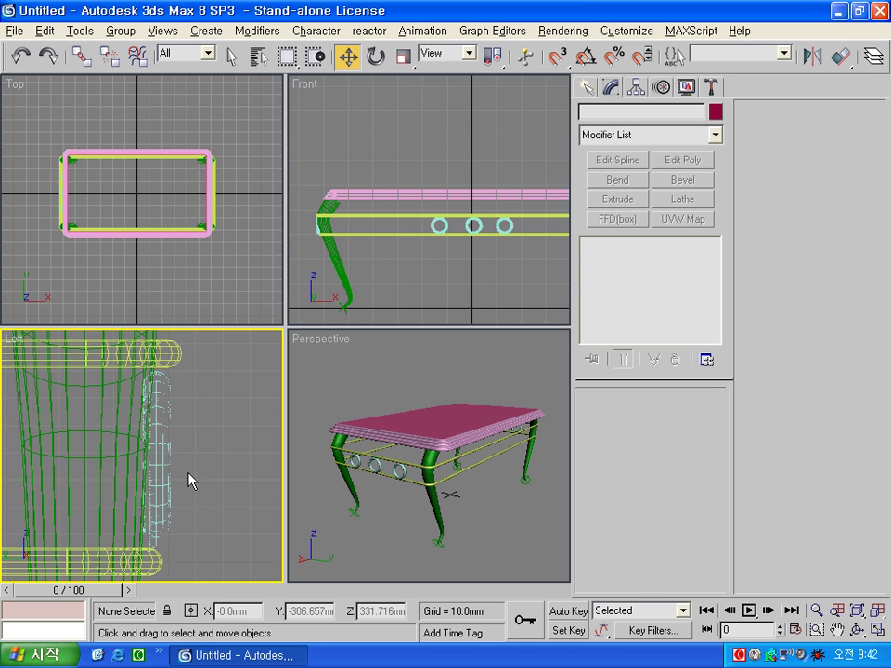
{"action": "mouse_move", "coordinate": [188, 476]}
{"action": "middle_mouse_down"}
{"action": "mouse_move", "coordinate": [202, 546]}
{"action": "mouse_move", "coordinate": [209, 489]}
{"action": "middle_mouse_up"}
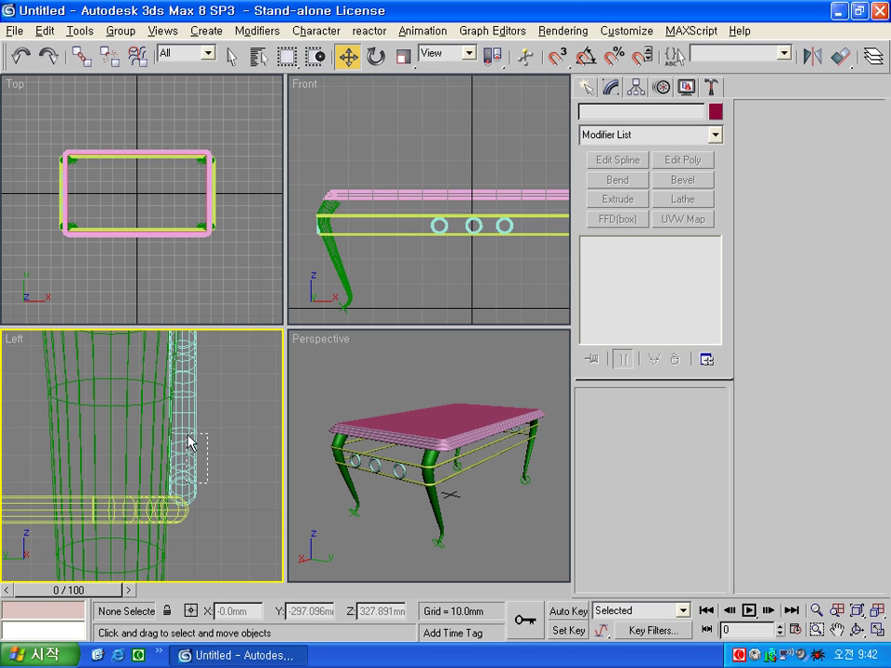
{"action": "scroll", "coordinate": [146, 402], "scroll_direction": "down", "scroll_amount": 2}
{"action": "mouse_move", "coordinate": [59, 536]}
{"action": "left_mouse_down"}
{"action": "mouse_move", "coordinate": [213, 364]}
{"action": "mouse_move", "coordinate": [171, 380]}
{"action": "left_mouse_up"}
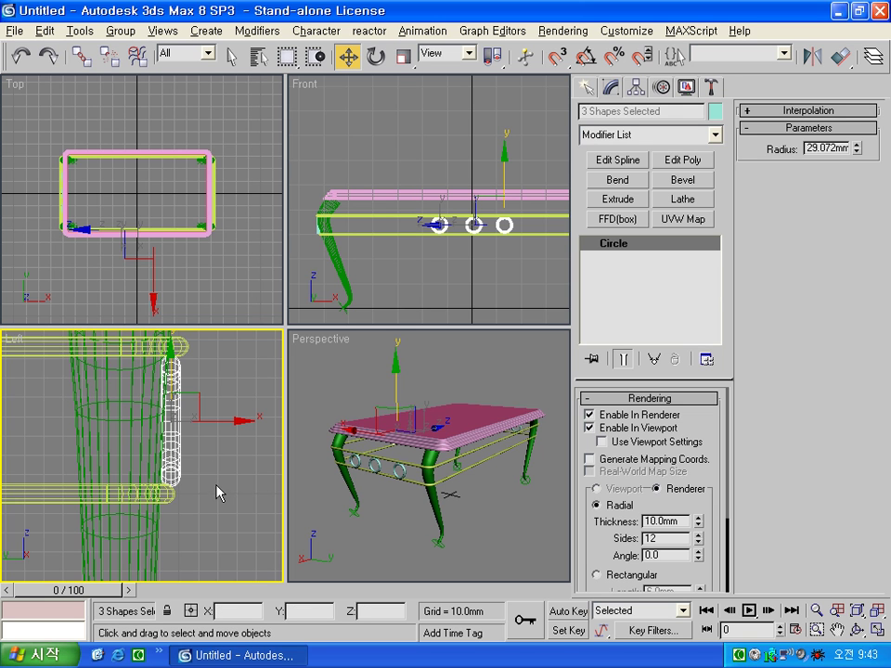
Copy the end rings across to the back rail as instances
{"action": "scroll", "coordinate": [220, 490], "scroll_direction": "down", "scroll_amount": 3}
{"action": "scroll", "coordinate": [219, 484], "scroll_direction": "down", "scroll_amount": 3}
{"action": "scroll", "coordinate": [204, 481], "scroll_direction": "down", "scroll_amount": 2}
{"action": "middle_click_drag", "start_coordinate": [164, 478], "coordinate": [241, 479]}
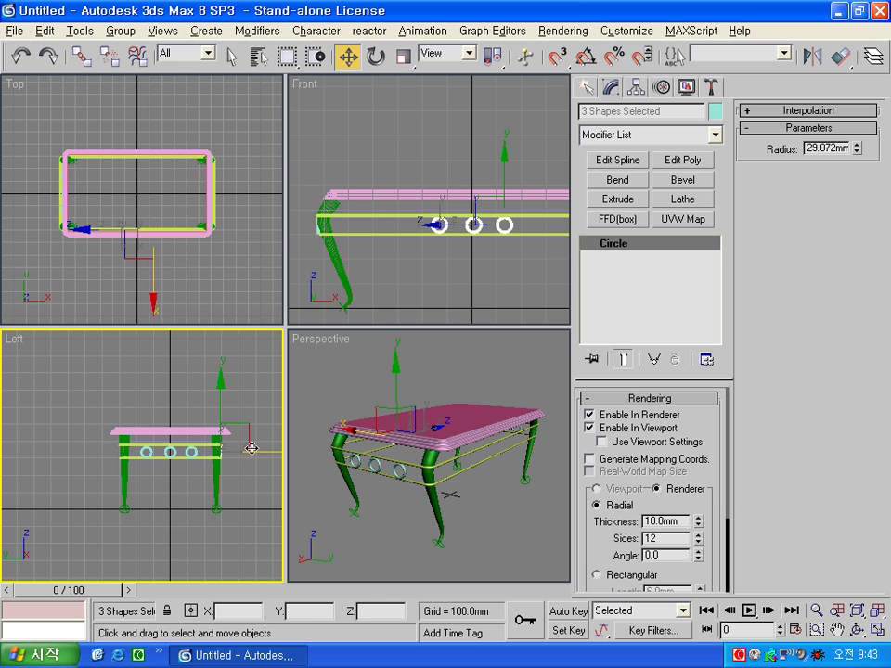
{"action": "left_click_drag", "start_coordinate": [268, 453], "coordinate": [168, 460]}
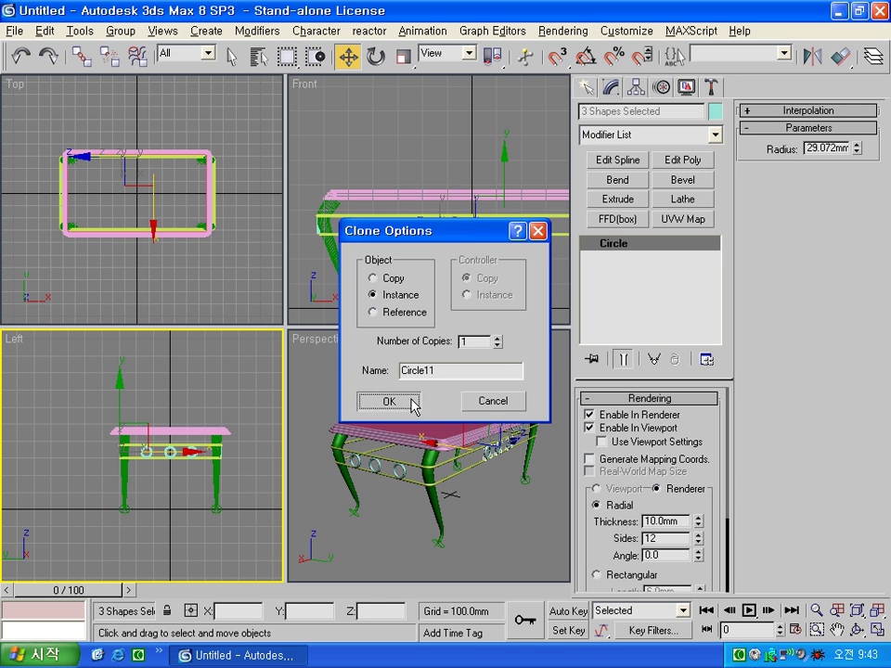
{"action": "left_click", "coordinate": [411, 403]}
Maximize the Left view to check the whole table from the side, then restore the layout
{"action": "key", "text": "alt+w"}
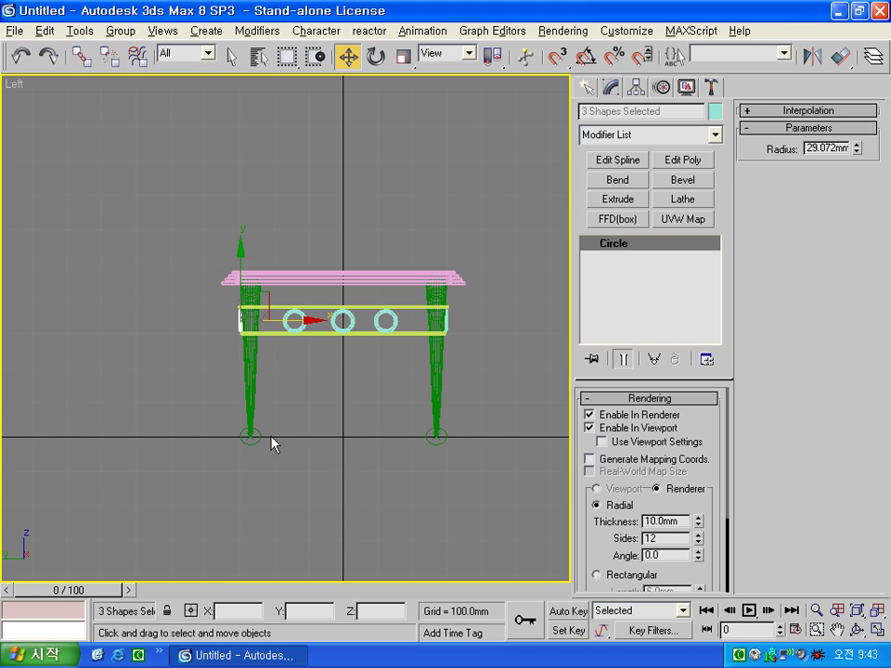
{"action": "right_click", "coordinate": [288, 367]}
{"action": "scroll", "coordinate": [195, 306], "scroll_direction": "up", "scroll_amount": 3}
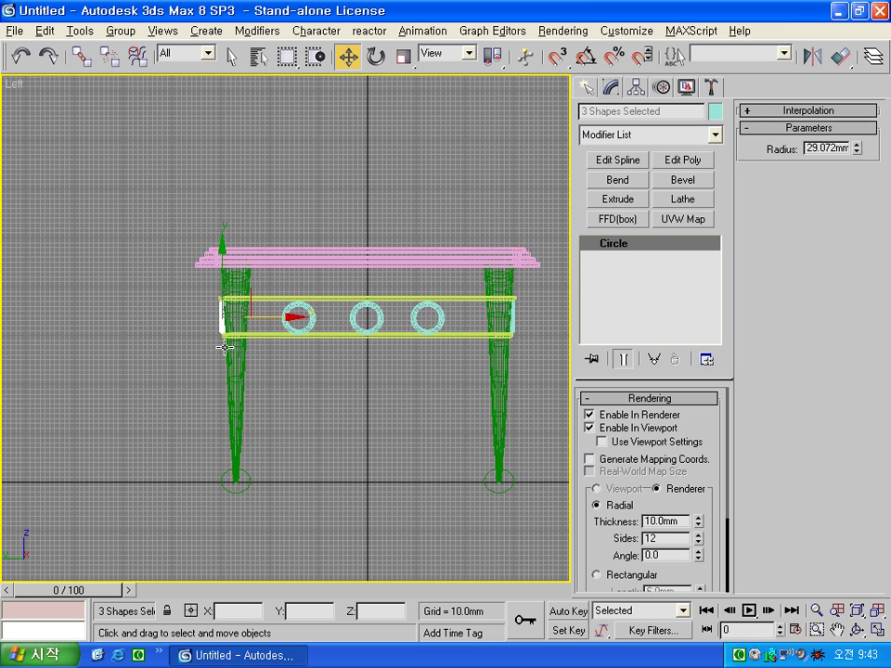
{"action": "scroll", "coordinate": [152, 263], "scroll_direction": "up", "scroll_amount": 4}
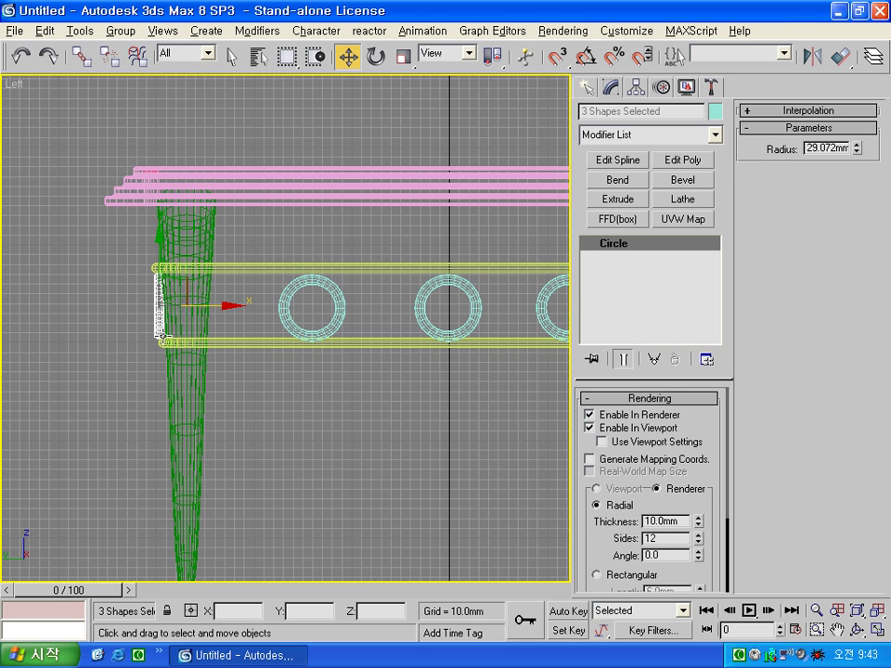
{"action": "scroll", "coordinate": [331, 438], "scroll_direction": "down", "scroll_amount": 2}
{"action": "left_click", "coordinate": [382, 453]}
{"action": "scroll", "coordinate": [298, 406], "scroll_direction": "down", "scroll_amount": 4}
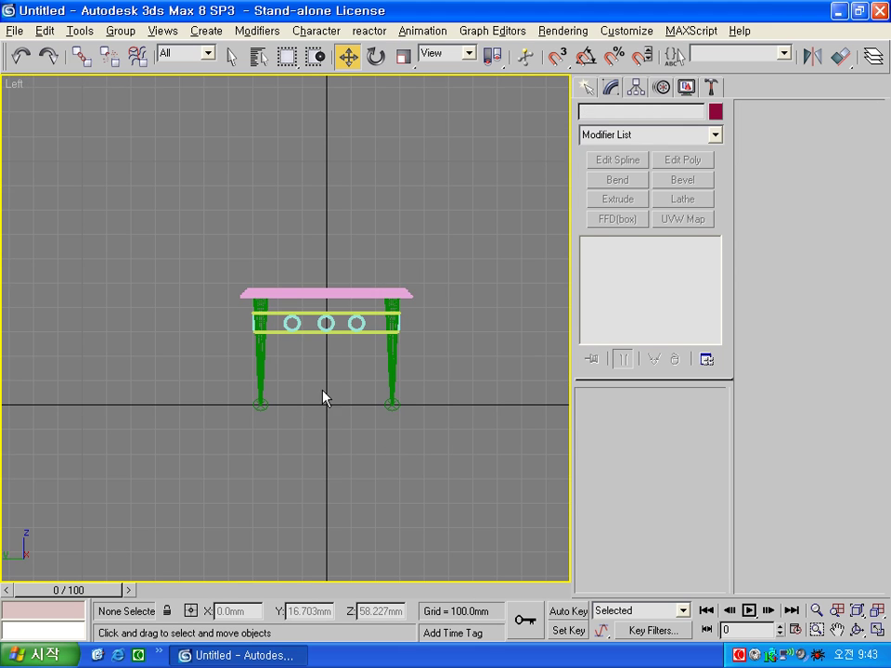
{"action": "key", "text": "alt+w"}
Zoom extents in all views and maximize the Perspective view
{"action": "left_click", "coordinate": [332, 531]}
{"action": "key", "text": "ctrl+shift+z"}
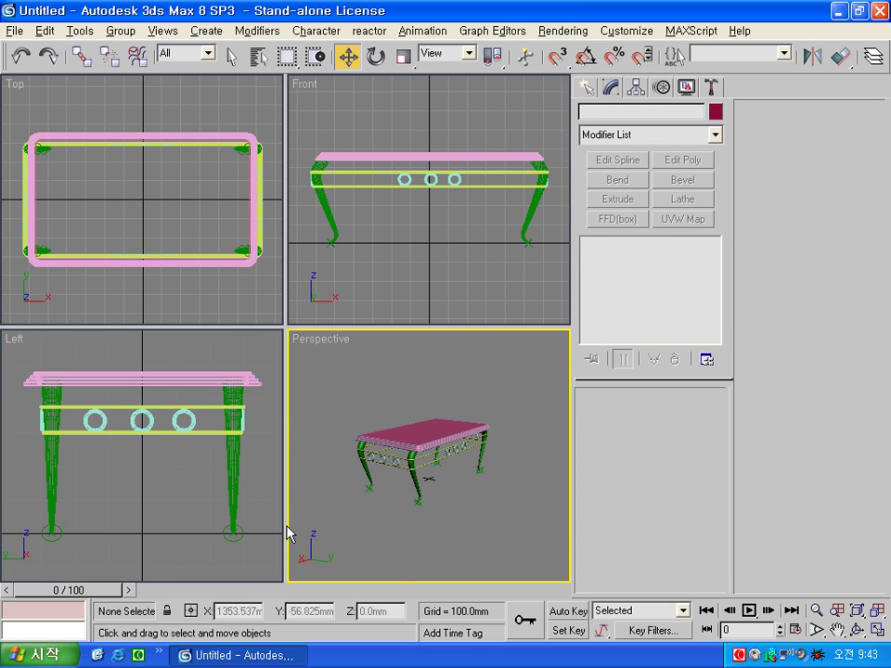
{"action": "scroll", "coordinate": [372, 533], "scroll_direction": "up", "scroll_amount": 4}
{"action": "mouse_move", "coordinate": [468, 515]}
{"action": "middle_mouse_down"}
{"action": "mouse_move", "coordinate": [487, 501]}
{"action": "mouse_move", "coordinate": [457, 505]}
{"action": "middle_mouse_up"}
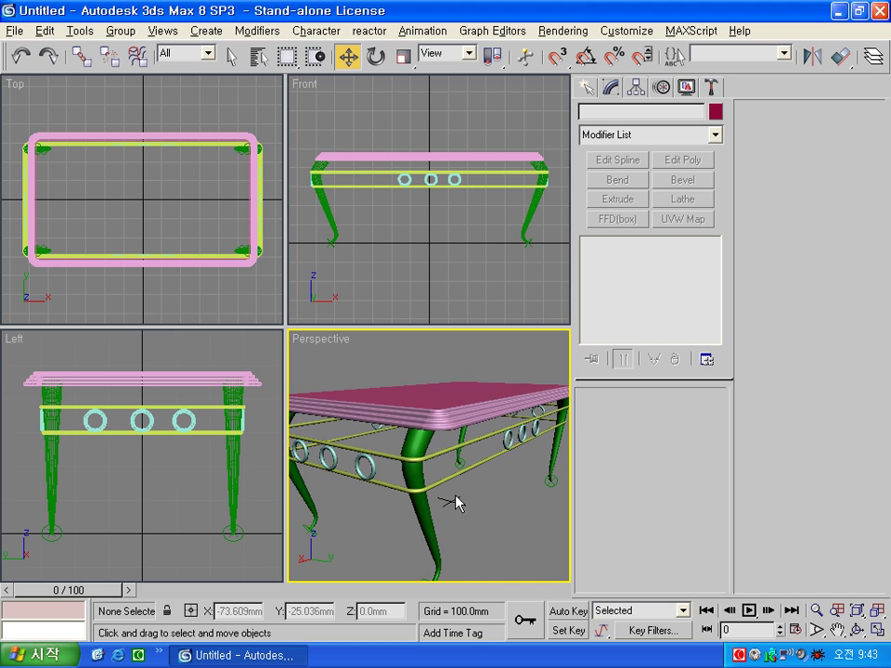
{"action": "key", "text": "alt+w"}
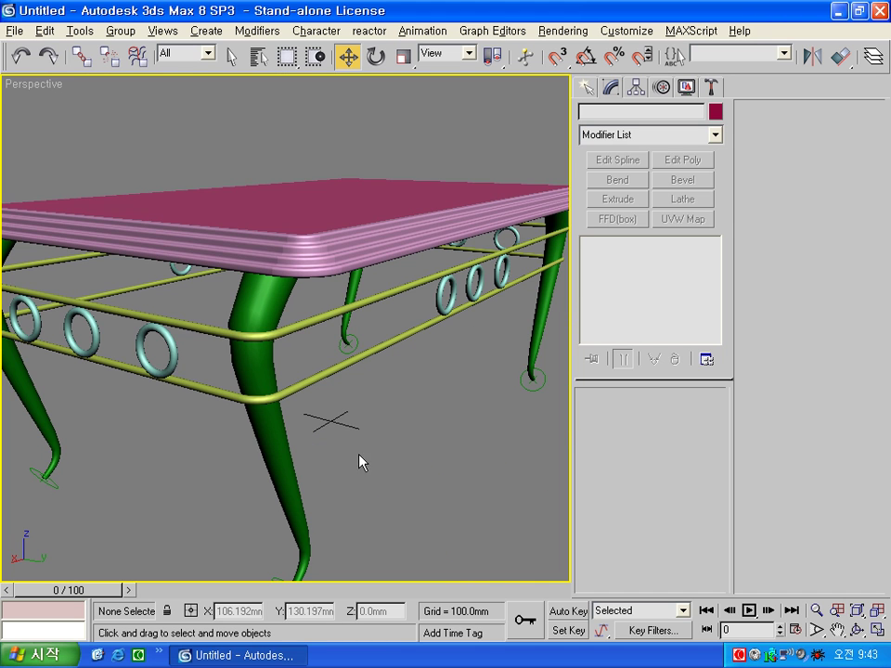
Open the Material Editor beside the framed table and inspect the existing wood material
{"action": "key", "text": "z"}
{"action": "key", "text": "m"}
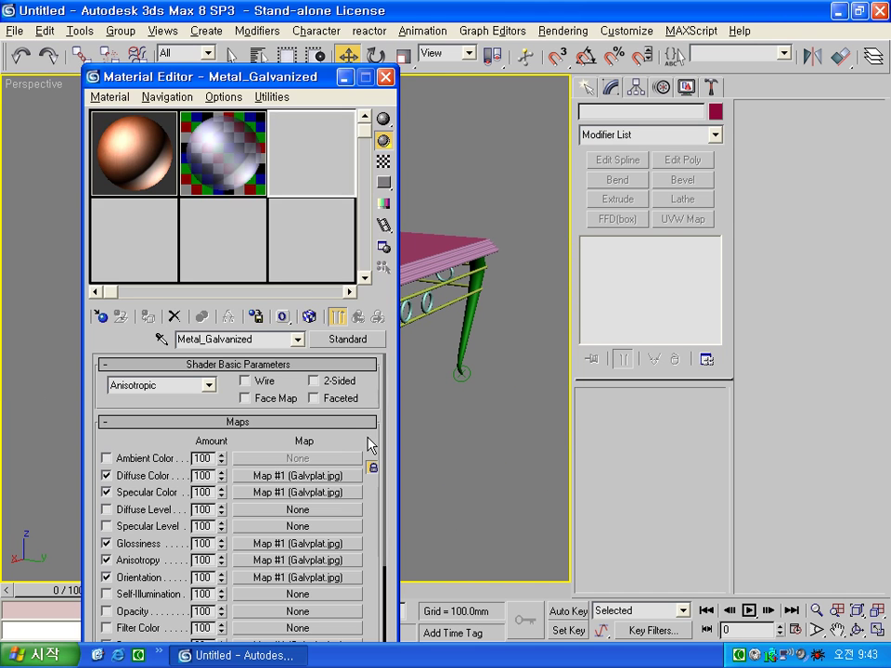
{"action": "left_click_drag", "start_coordinate": [295, 78], "coordinate": [735, 57]}
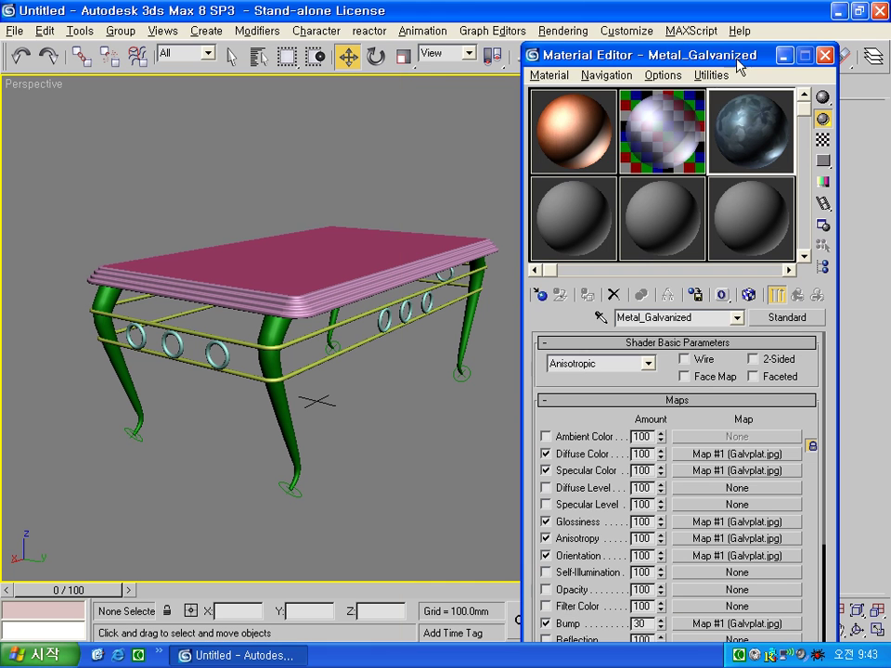
{"action": "left_click", "coordinate": [561, 123]}
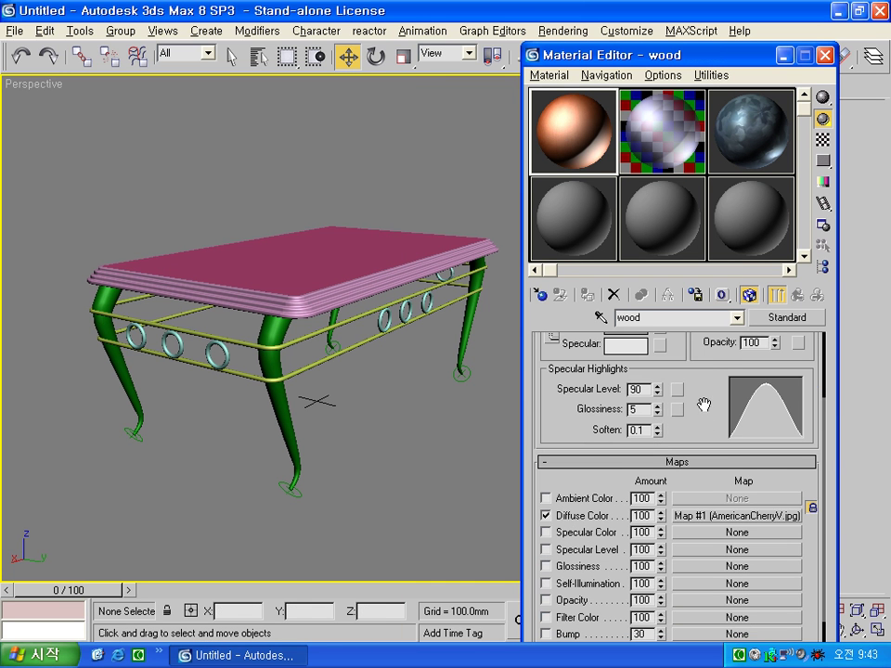
{"action": "scroll", "coordinate": [631, 418], "scroll_direction": "up", "scroll_amount": 3}
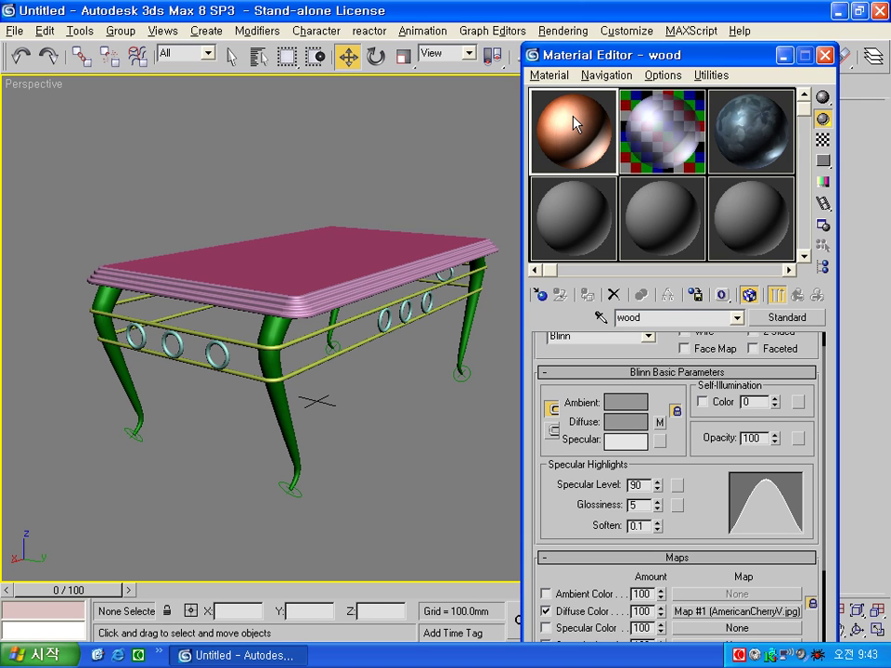
In an empty slot, load Woods\CherryMyrtleH.jpg as the Diffuse bitmap map
{"action": "left_click", "coordinate": [582, 233]}
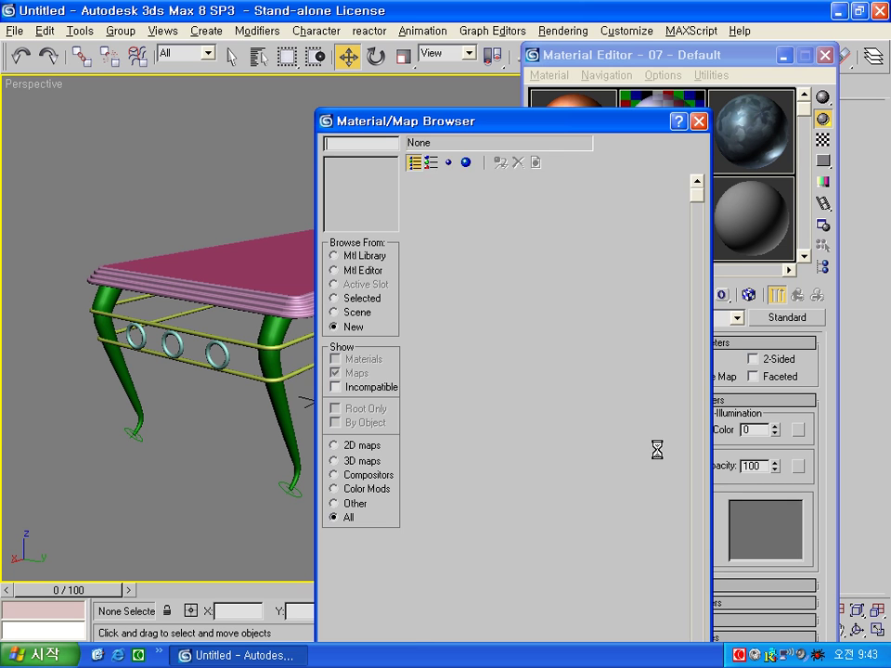
{"action": "left_click", "coordinate": [659, 450]}
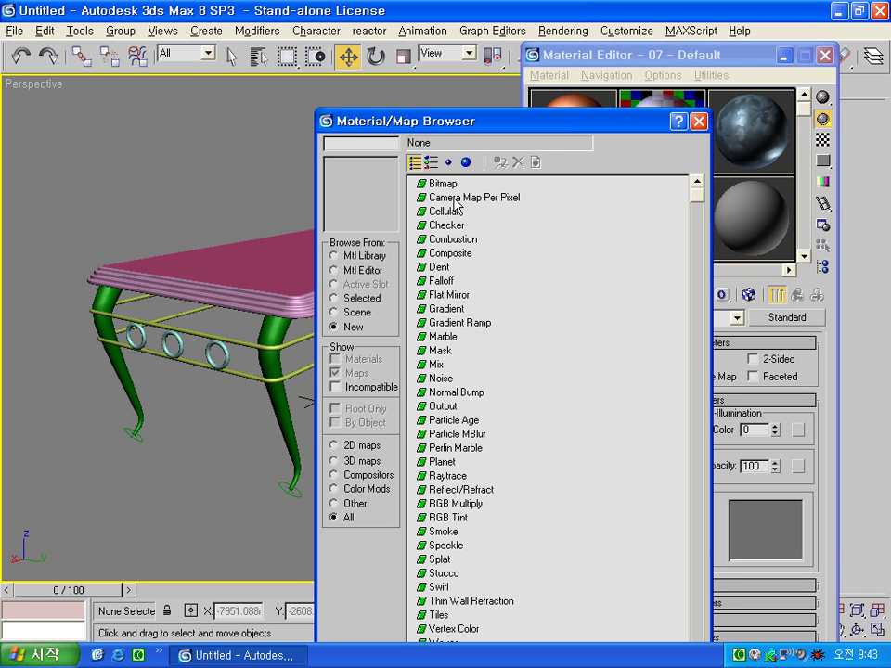
{"action": "double_click", "coordinate": [442, 189]}
{"action": "left_click", "coordinate": [465, 106]}
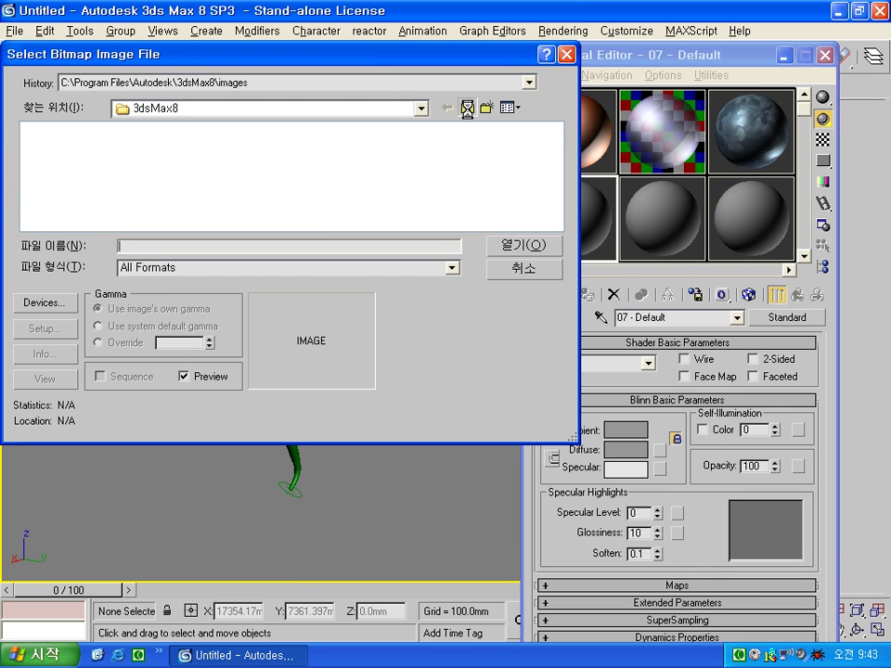
{"action": "double_click", "coordinate": [385, 143]}
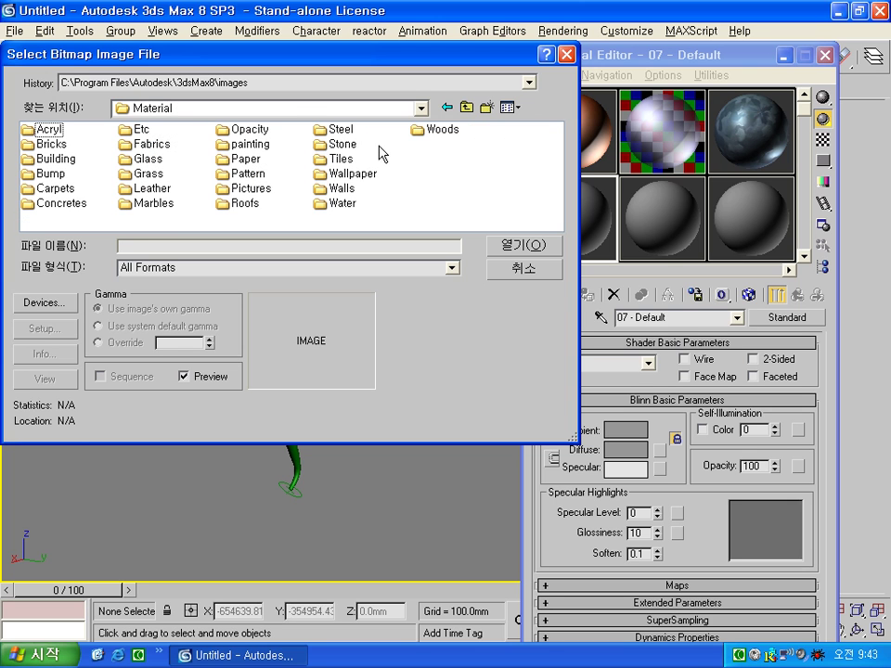
{"action": "double_click", "coordinate": [422, 130]}
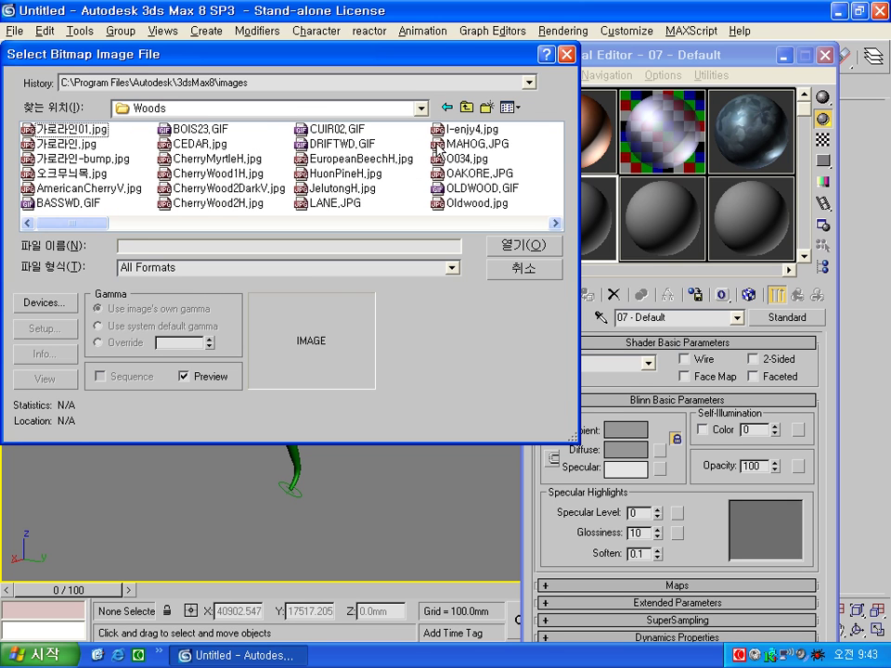
{"action": "left_click", "coordinate": [513, 107]}
{"action": "left_click", "coordinate": [542, 125]}
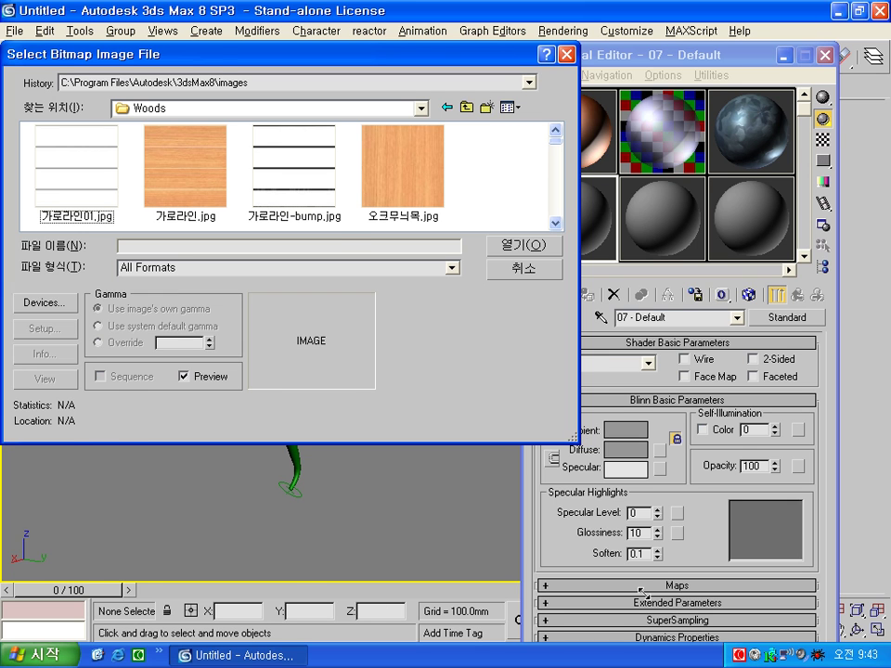
{"action": "left_click_drag", "start_coordinate": [640, 591], "coordinate": [642, 598]}
{"action": "left_click", "coordinate": [397, 295]}
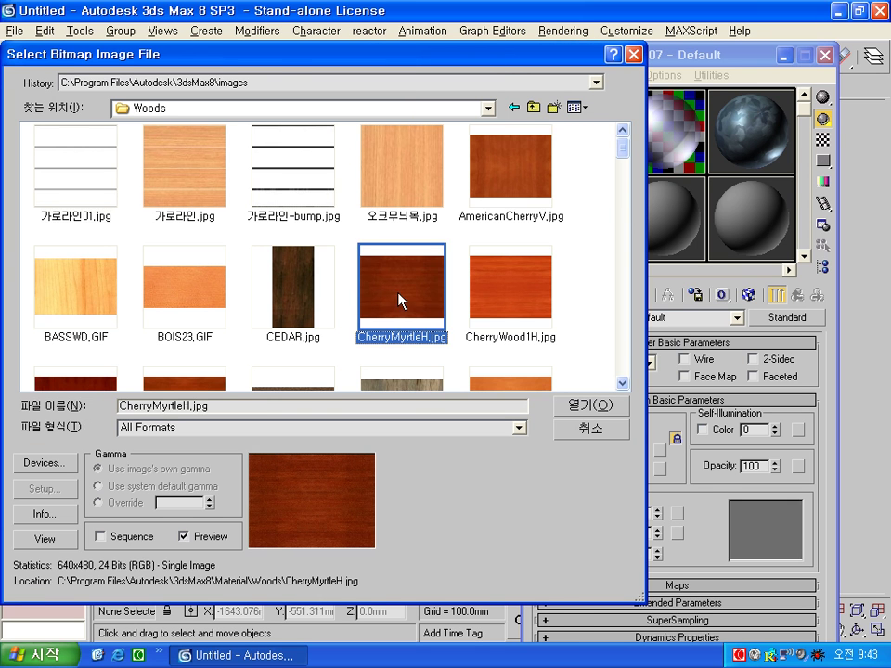
{"action": "double_click", "coordinate": [397, 295]}
Set the material's Specular Level to 90 and raise its Glossiness
{"action": "left_click", "coordinate": [795, 295]}
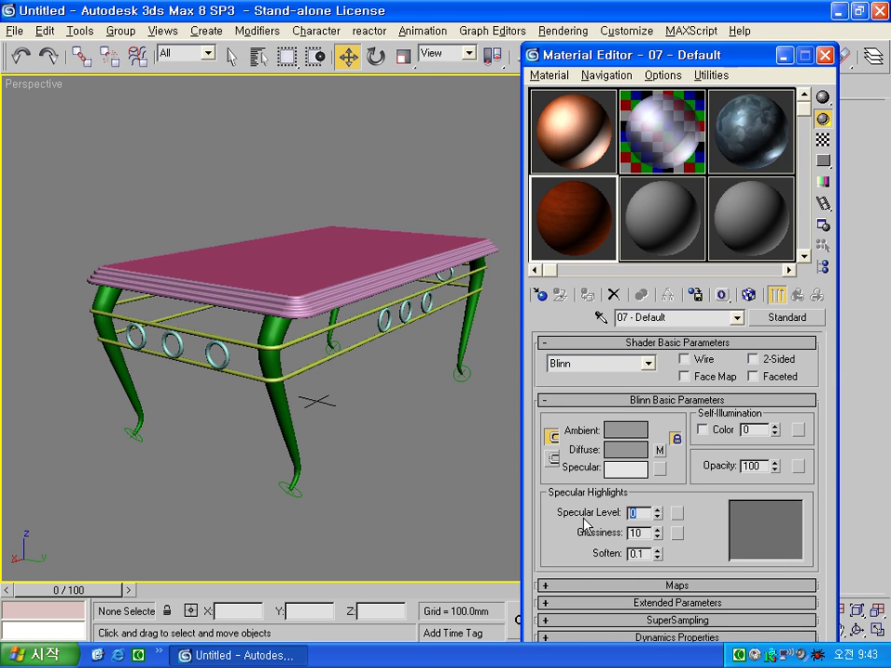
{"action": "type", "text": "0"}
{"action": "key", "text": "Return"}
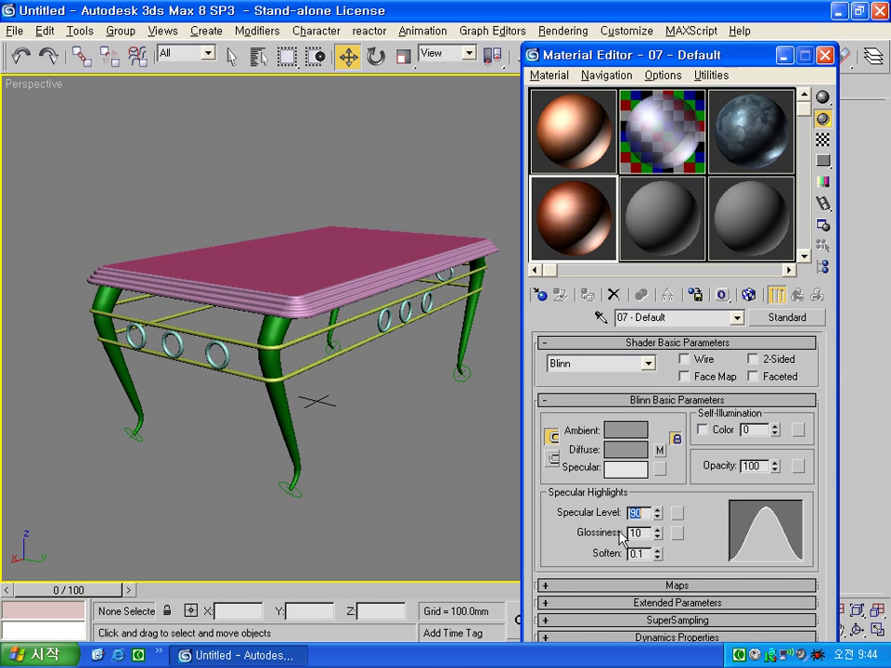
{"action": "double_click", "coordinate": [640, 532]}
{"action": "type", "text": "8"}
{"action": "key", "text": "Return"}
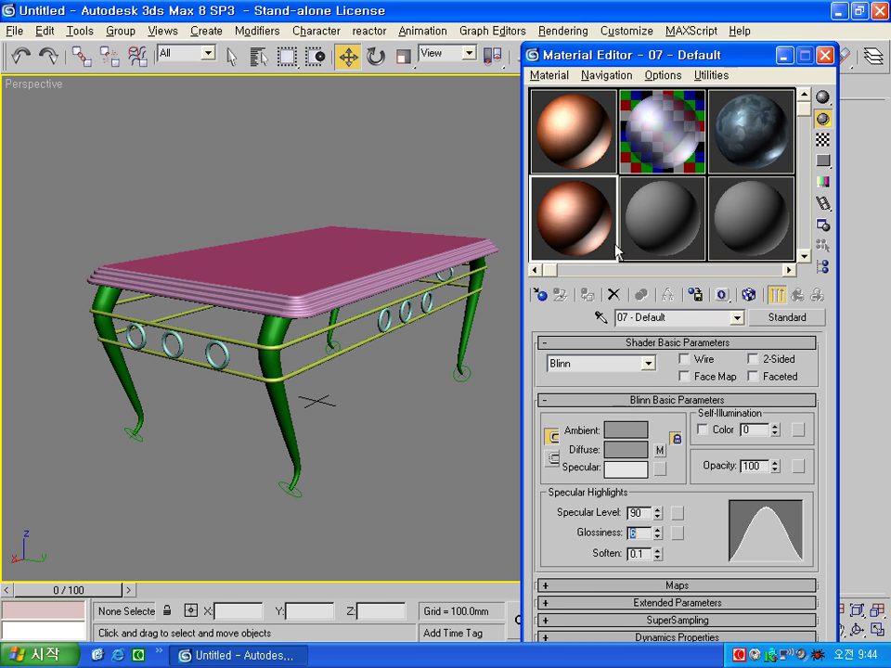
Assign the cherry-wood material to the table top rim and show its map in the viewport
{"action": "left_click", "coordinate": [369, 279]}
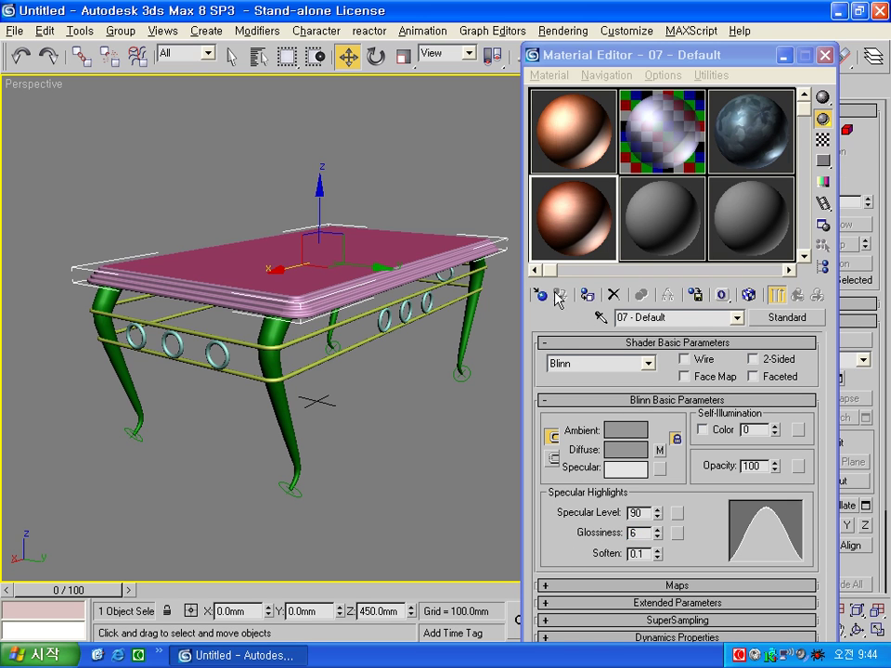
{"action": "left_click", "coordinate": [586, 294]}
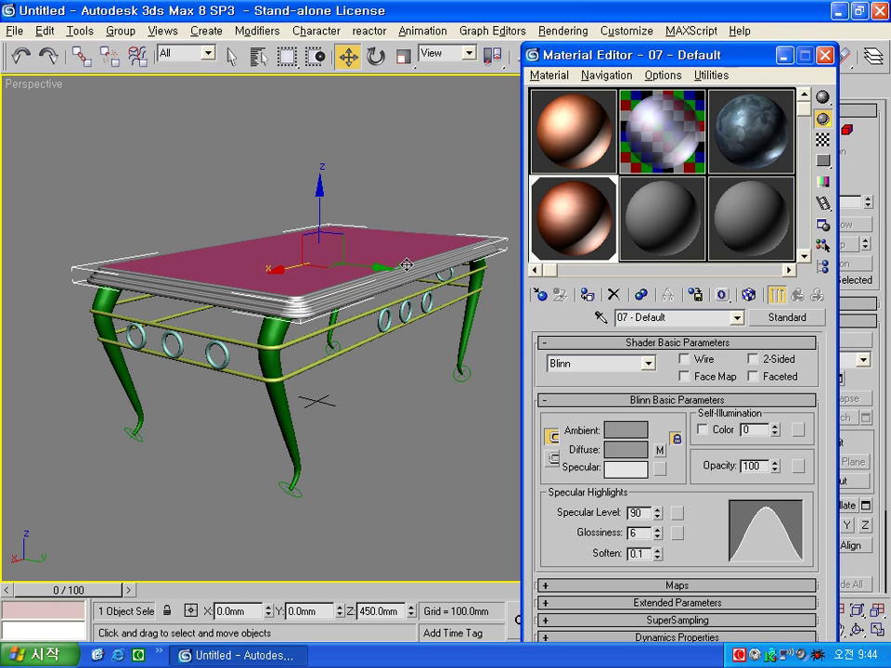
{"action": "left_click", "coordinate": [747, 297]}
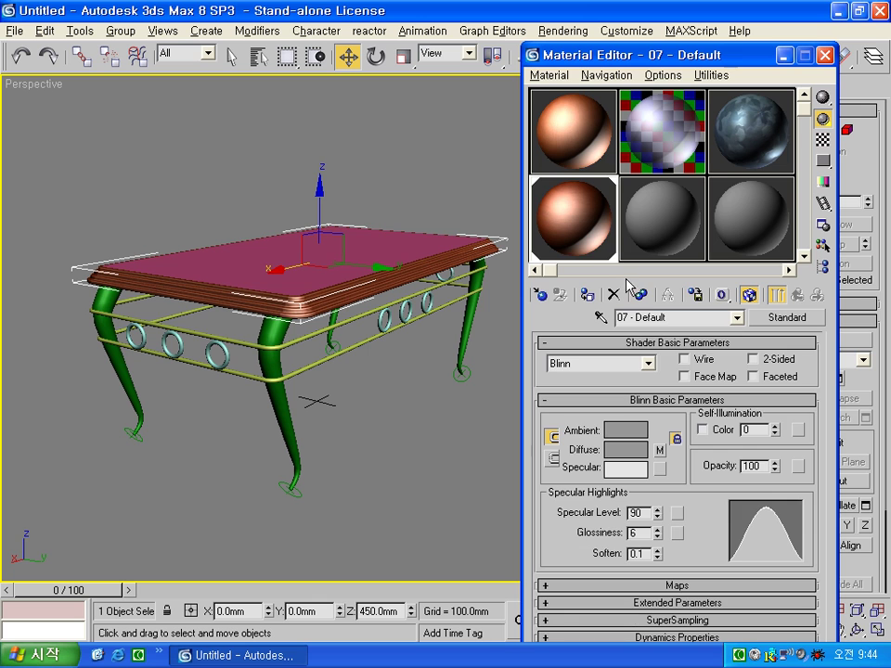
{"action": "left_click", "coordinate": [676, 235]}
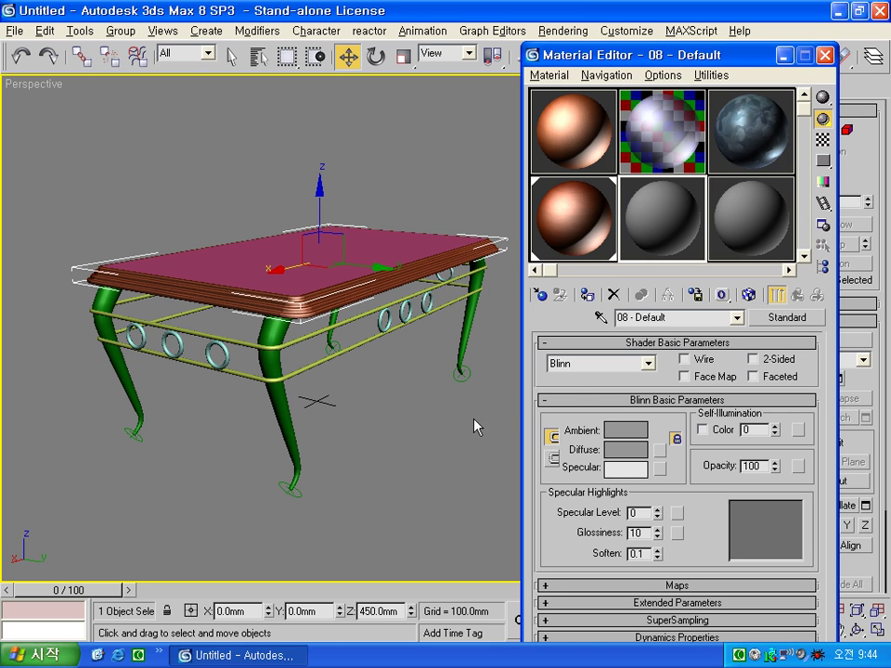
Make the new material 2-Sided with a bluish-purple diffuse colour
{"action": "left_click", "coordinate": [476, 426]}
{"action": "left_click", "coordinate": [752, 359]}
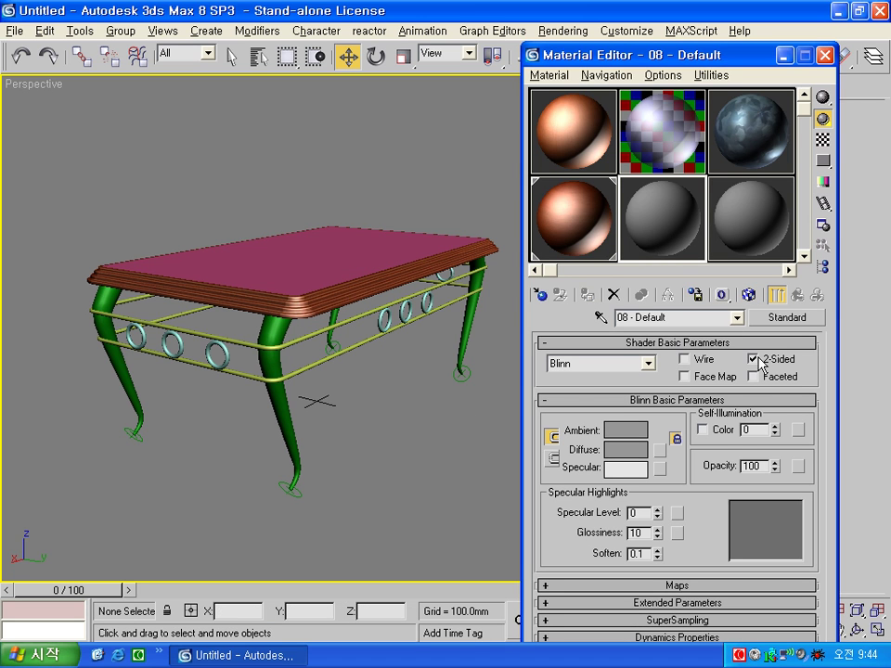
{"action": "left_click", "coordinate": [642, 449]}
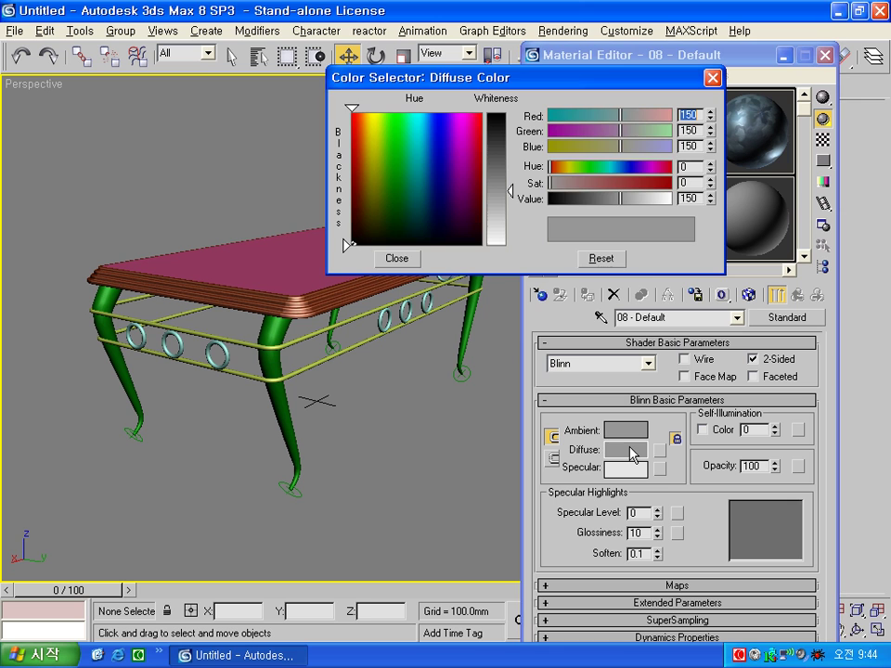
{"action": "left_click", "coordinate": [439, 157]}
{"action": "left_click", "coordinate": [396, 258]}
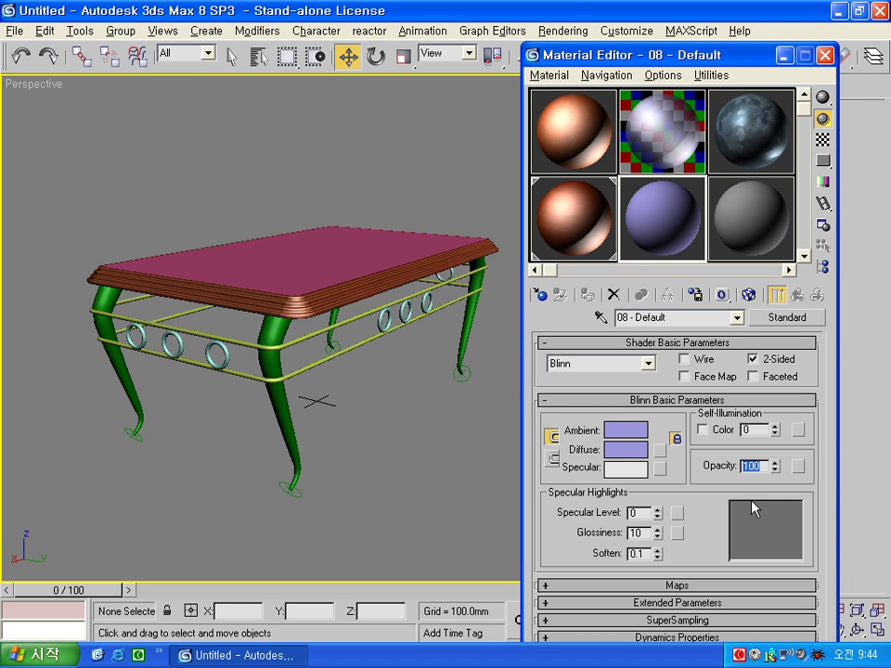
Set Opacity 40, turn on the sample background, Specular Level 70 and Glossiness 7
{"action": "type", "text": "40"}
{"action": "key", "text": "Return"}
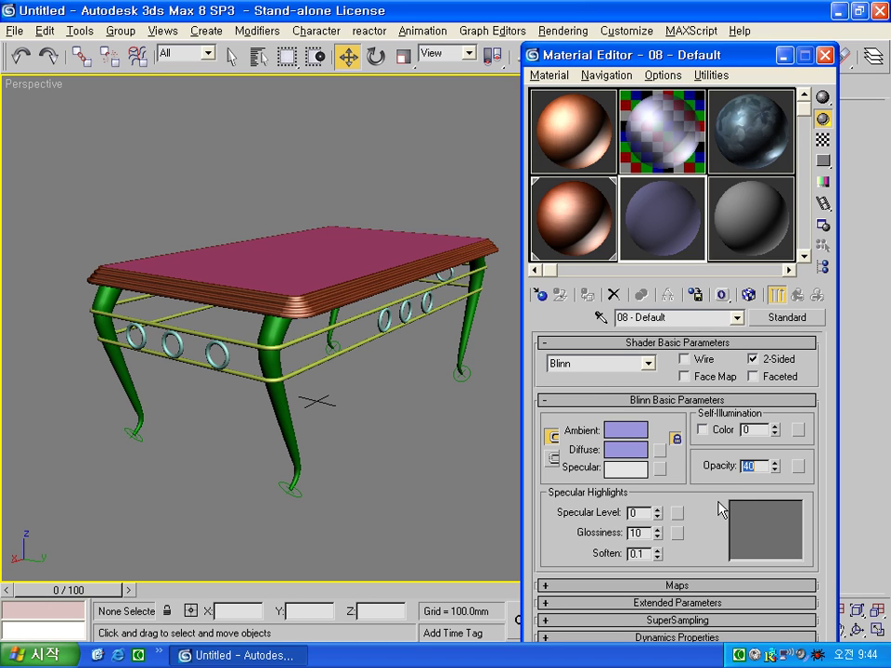
{"action": "left_click", "coordinate": [823, 140]}
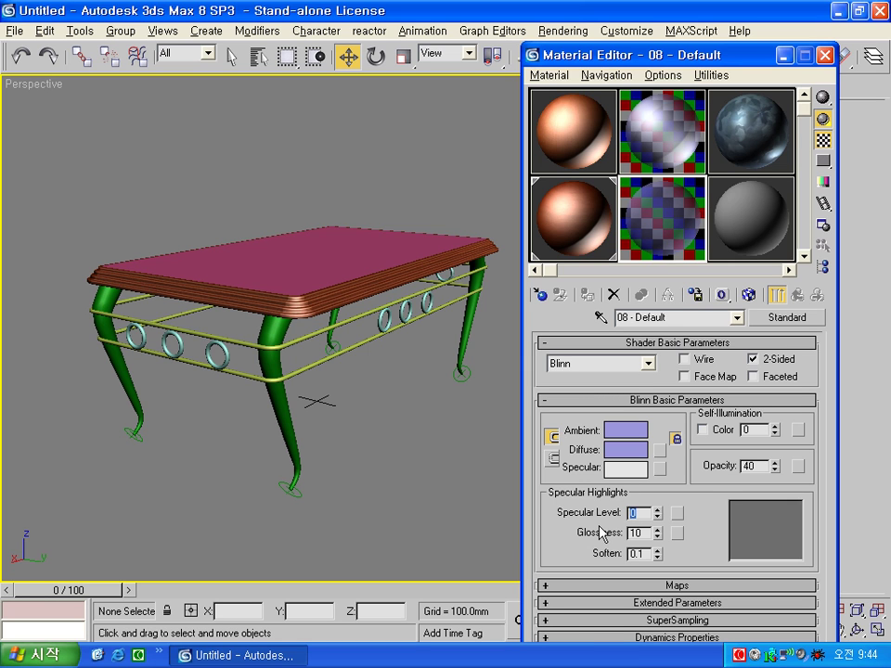
{"action": "left_click", "coordinate": [639, 512]}
{"action": "type", "text": "70"}
{"action": "key", "text": "Return"}
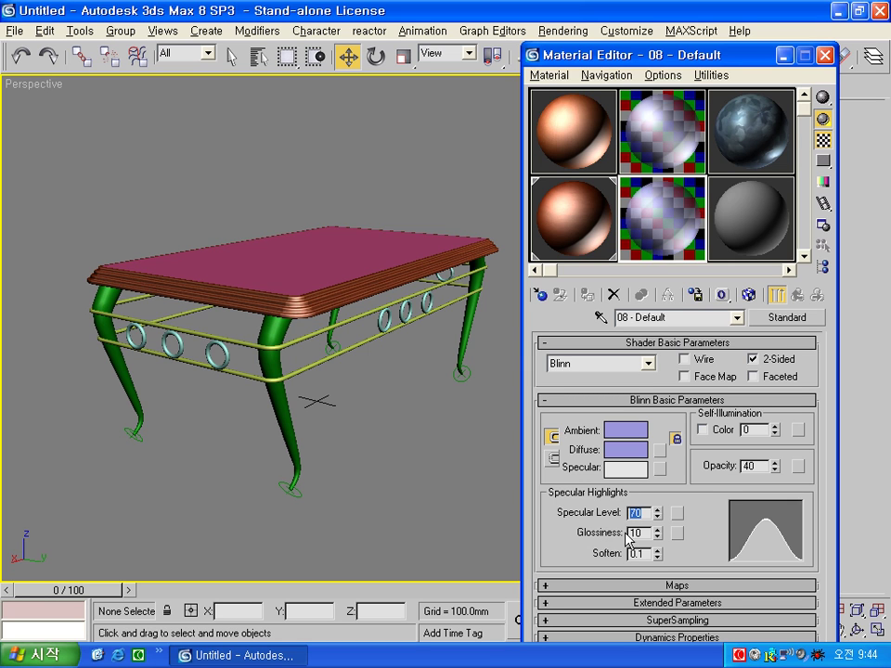
{"action": "left_click", "coordinate": [629, 533]}
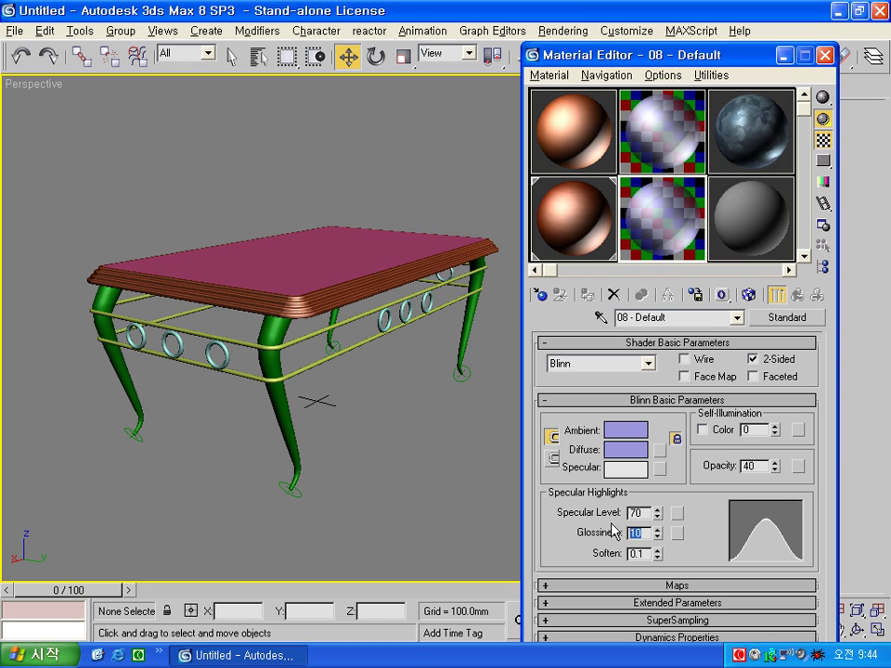
{"action": "type", "text": "7"}
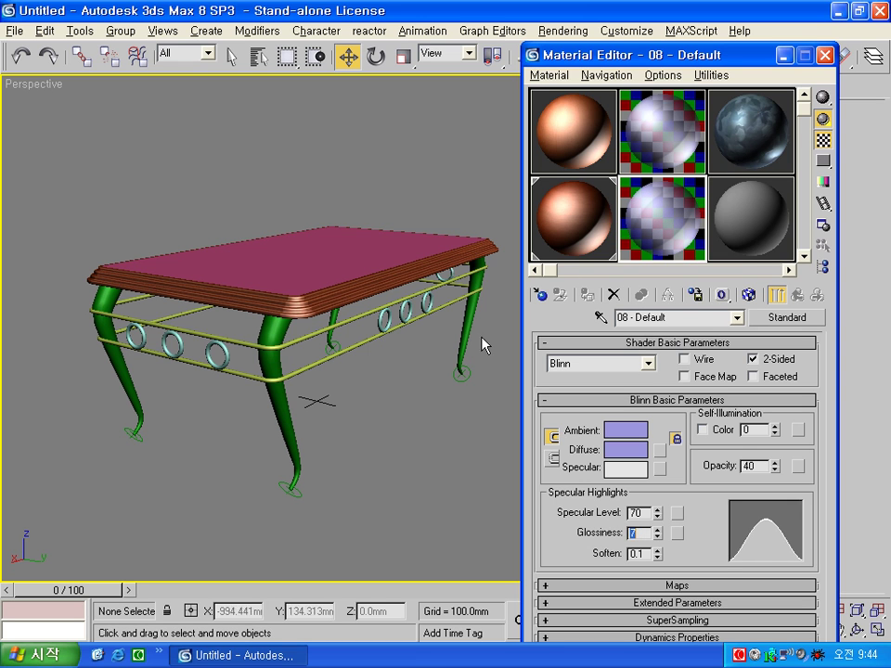
Assign the translucent glass material to the tabletop
{"action": "left_click", "coordinate": [369, 249]}
{"action": "left_click", "coordinate": [586, 294]}
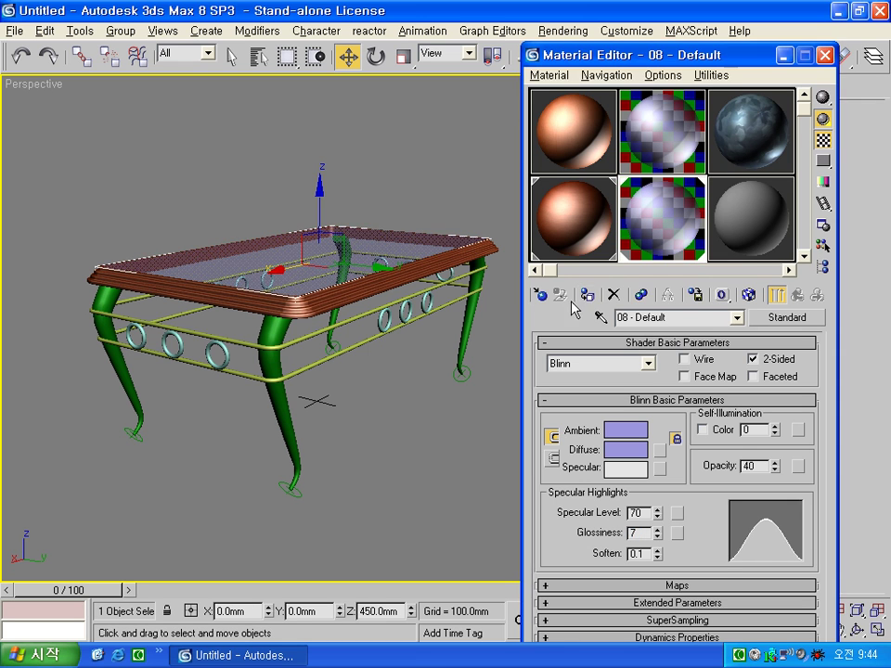
{"action": "left_click", "coordinate": [755, 239]}
Switch the new material to the Strauss shader with a near-white colour
{"action": "left_click", "coordinate": [610, 364]}
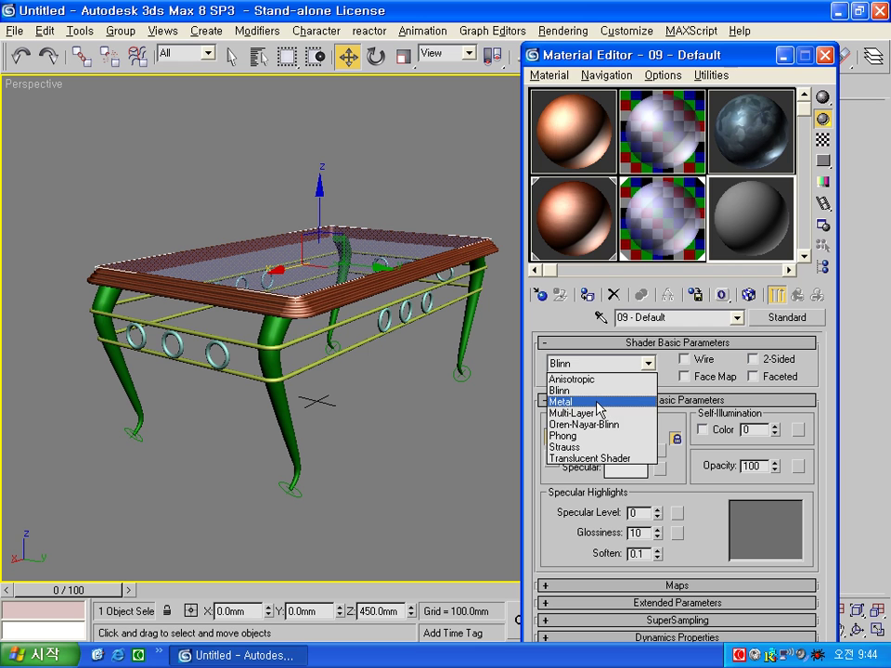
{"action": "left_click", "coordinate": [594, 446]}
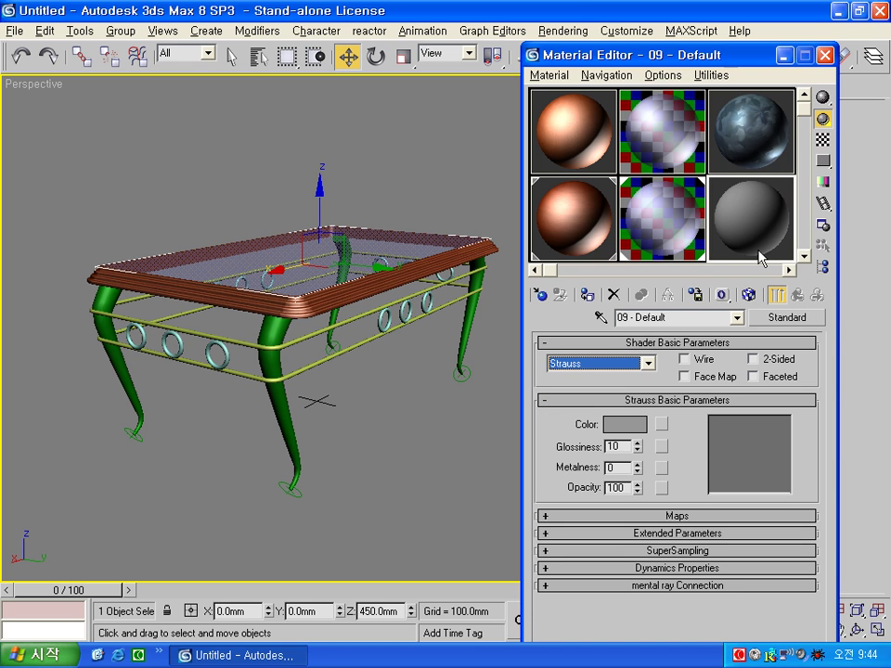
{"action": "left_click", "coordinate": [626, 426]}
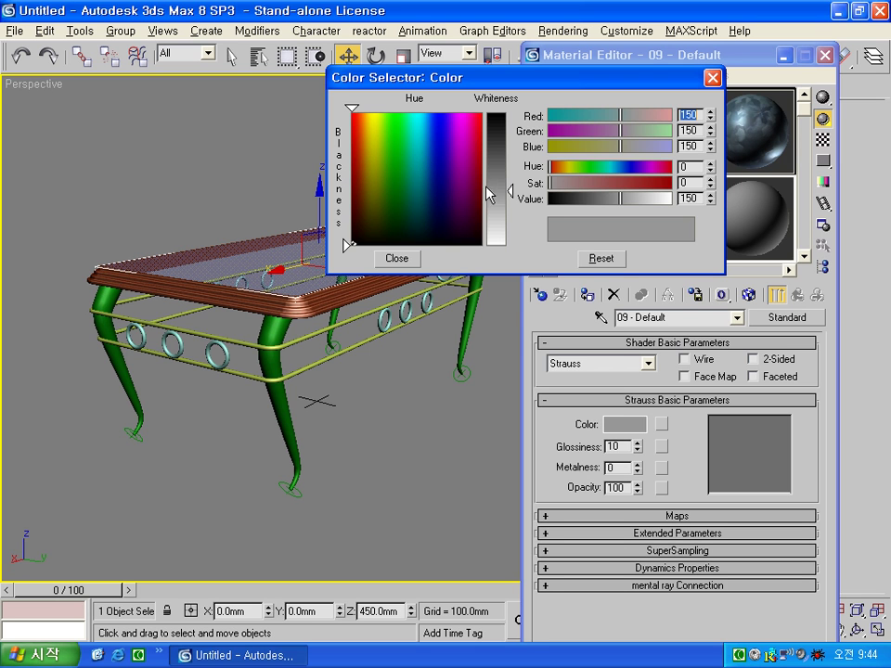
{"action": "left_click_drag", "start_coordinate": [509, 192], "coordinate": [506, 246]}
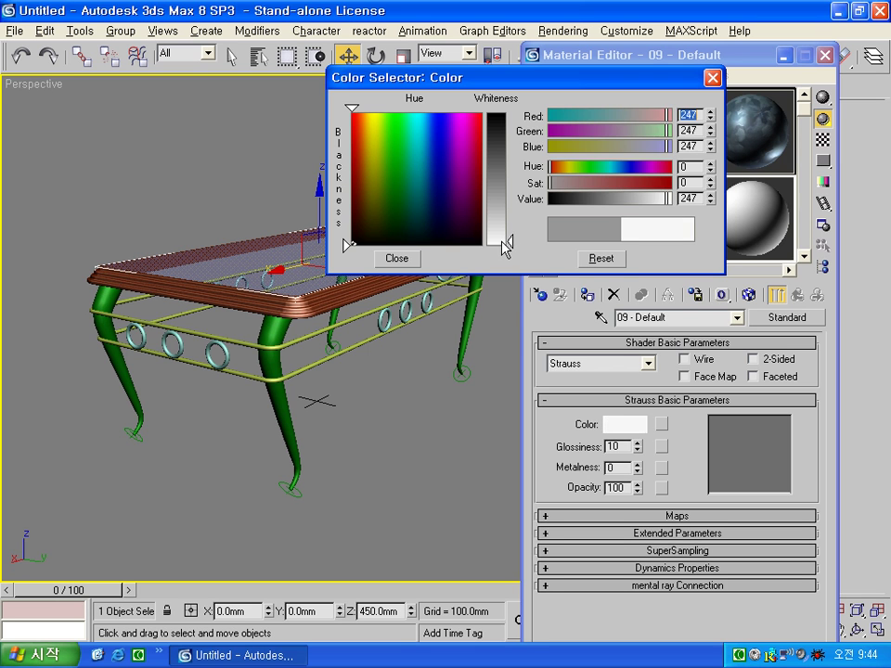
{"action": "left_click", "coordinate": [398, 258]}
{"action": "left_click", "coordinate": [631, 423]}
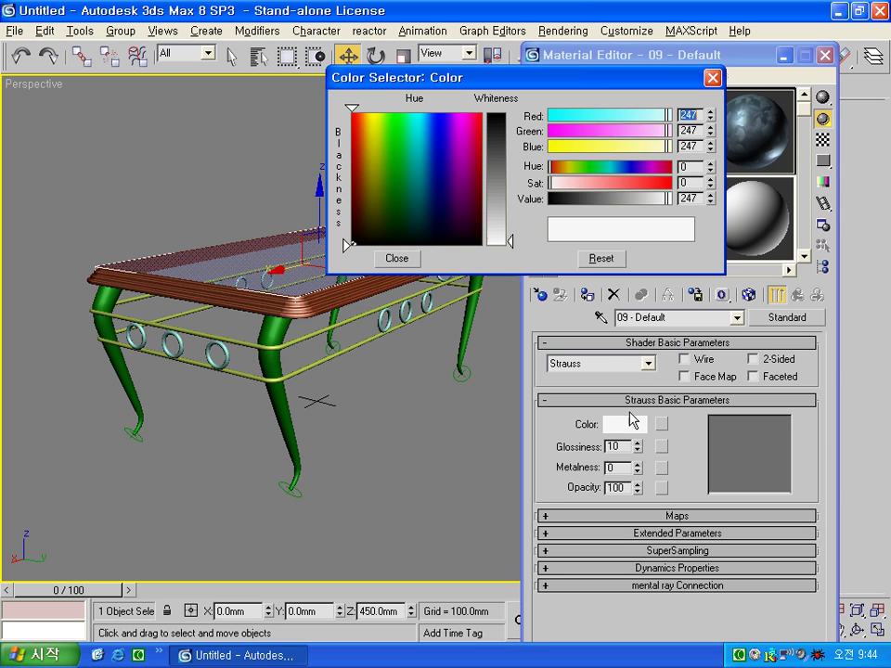
{"action": "left_click", "coordinate": [400, 258]}
Set the Strauss Glossiness to 100 and Metalness to 47
{"action": "left_click_drag", "start_coordinate": [620, 446], "coordinate": [541, 442]}
{"action": "type", "text": "100"}
{"action": "key", "text": "Return"}
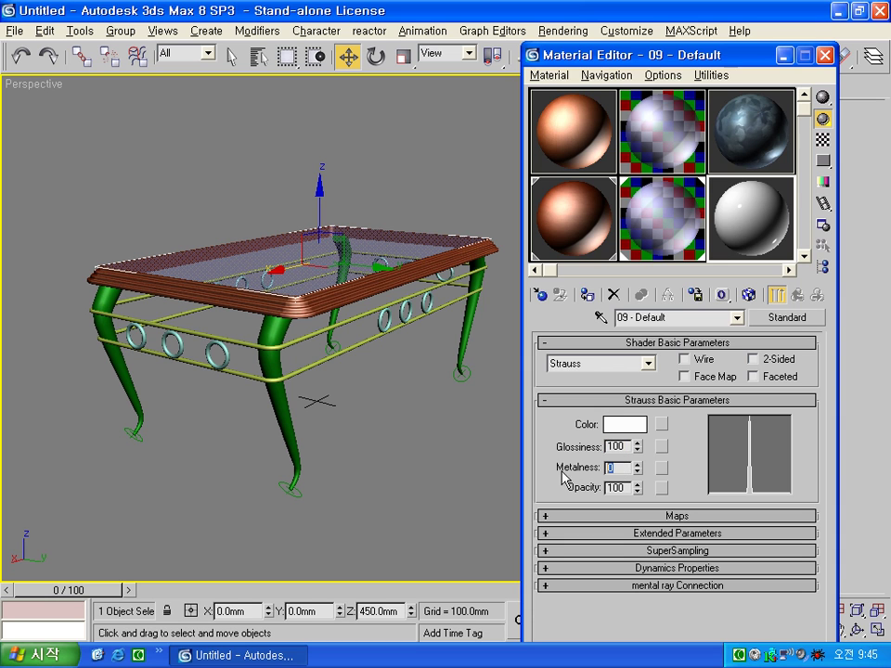
{"action": "mouse_move", "coordinate": [637, 467]}
{"action": "left_mouse_down"}
{"action": "mouse_move", "coordinate": [643, 433]}
{"action": "mouse_move", "coordinate": [643, 481]}
{"action": "left_mouse_up"}
{"action": "type", "text": "37"}
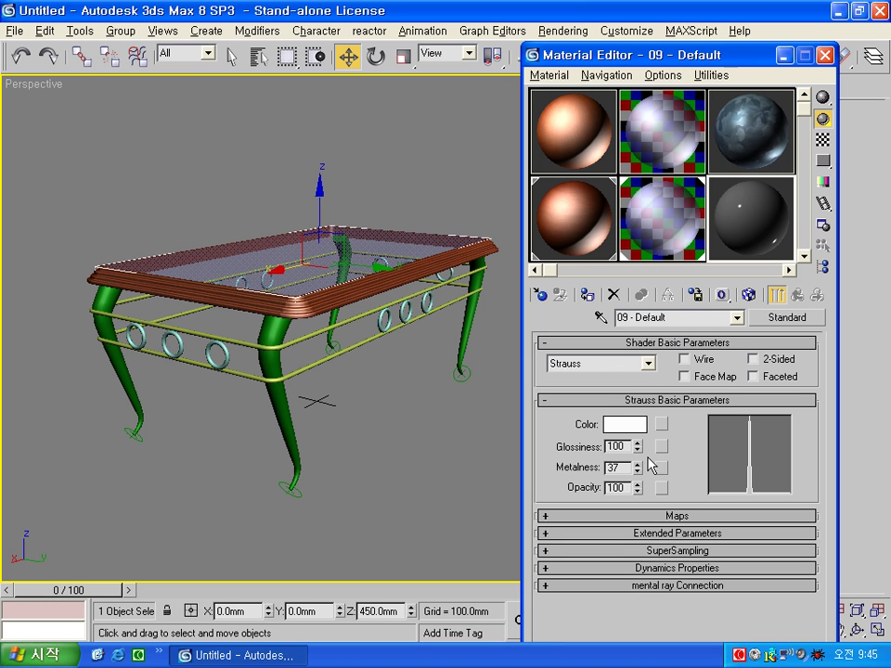
{"action": "left_click_drag", "start_coordinate": [638, 471], "coordinate": [639, 462]}
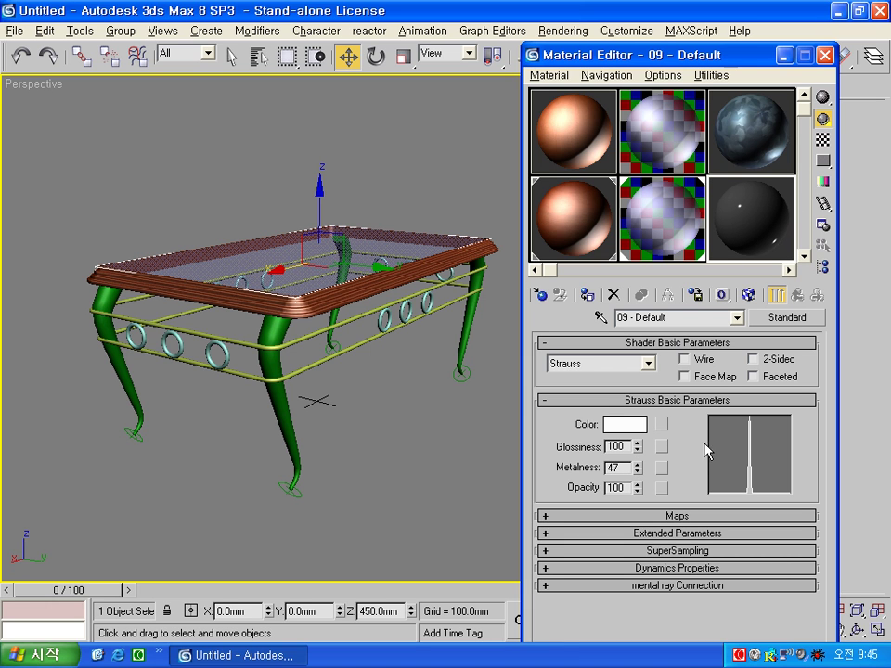
{"action": "left_click", "coordinate": [421, 439]}
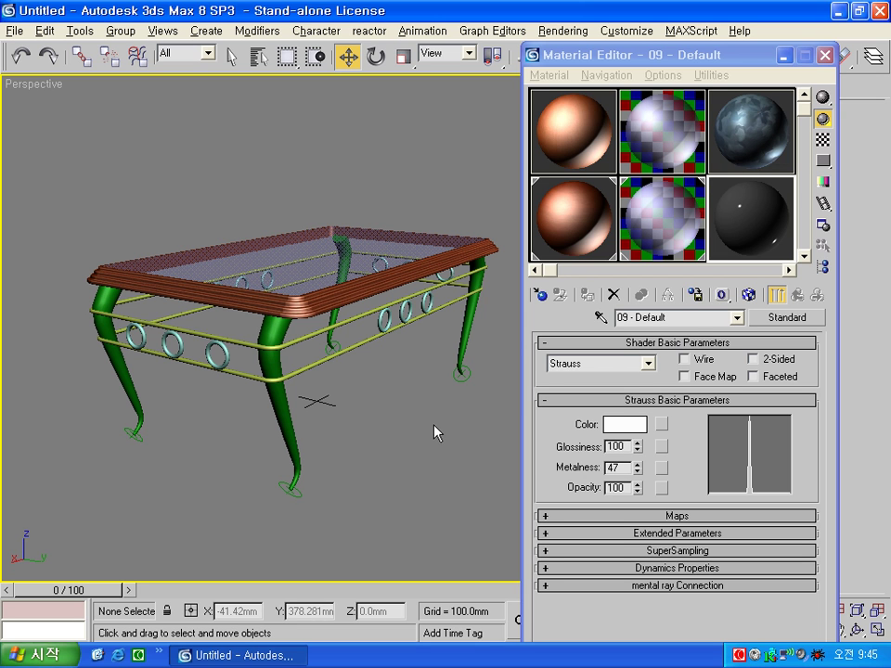
Select by name all 18 objects except g and Rectangle01
{"action": "key", "text": "h"}
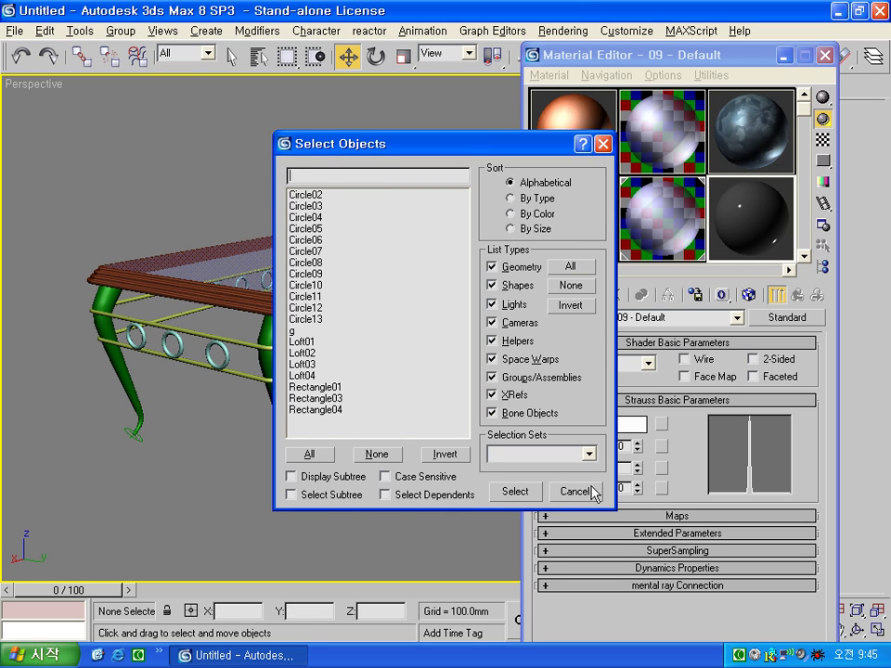
{"action": "left_click", "coordinate": [586, 491]}
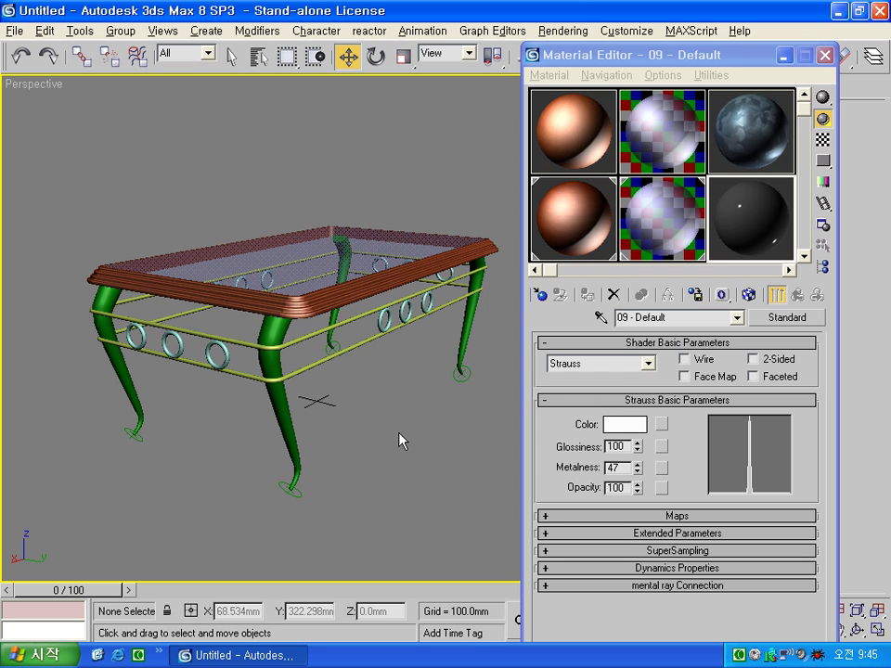
{"action": "key", "text": "h"}
{"action": "left_click", "coordinate": [299, 330]}
{"action": "left_click", "coordinate": [325, 386], "text": "ctrl"}
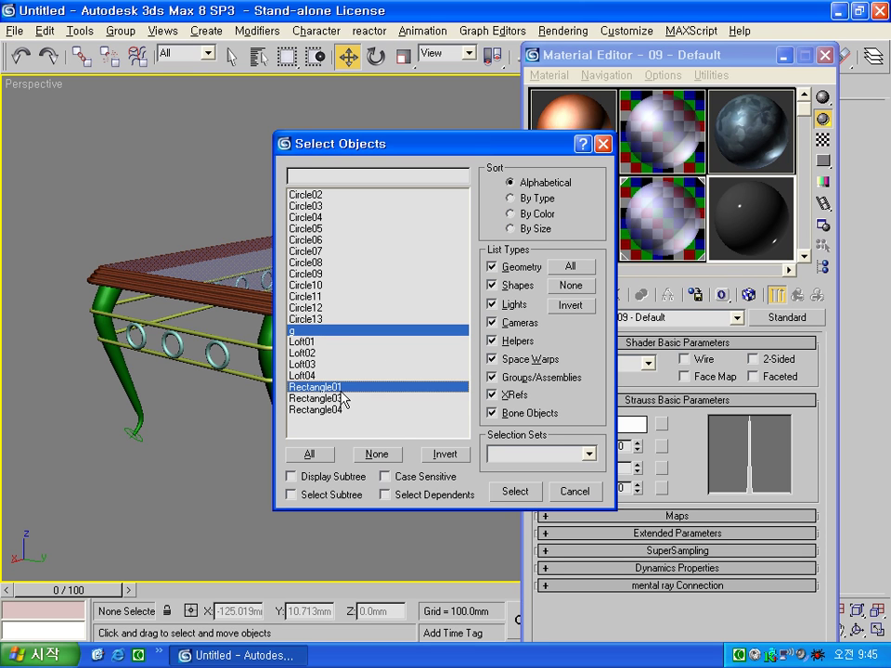
{"action": "left_click", "coordinate": [442, 455]}
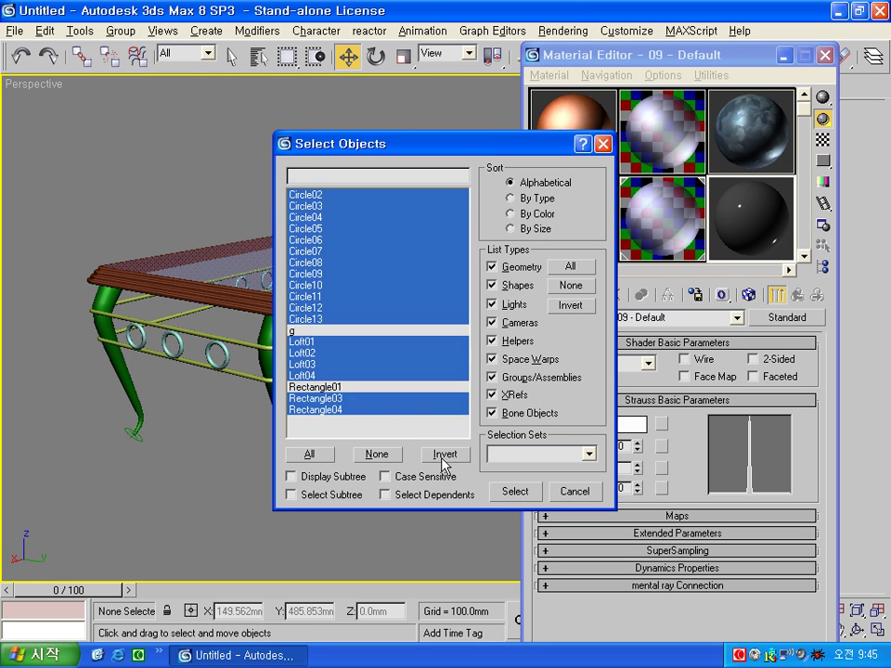
{"action": "left_click", "coordinate": [515, 491]}
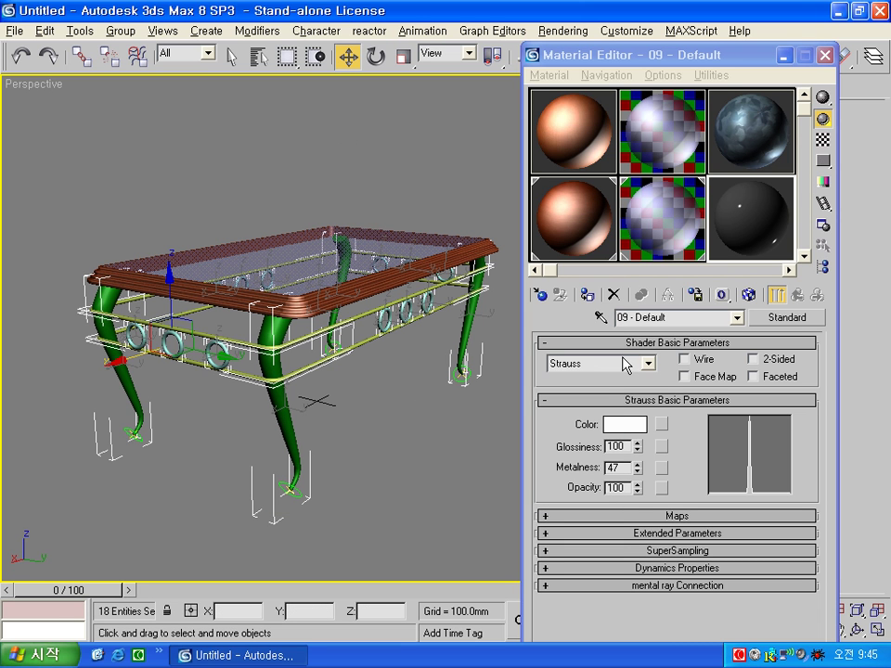
Apply the metal material to the legs, rails and rings, then open Environment and Effects
{"action": "left_click", "coordinate": [586, 295]}
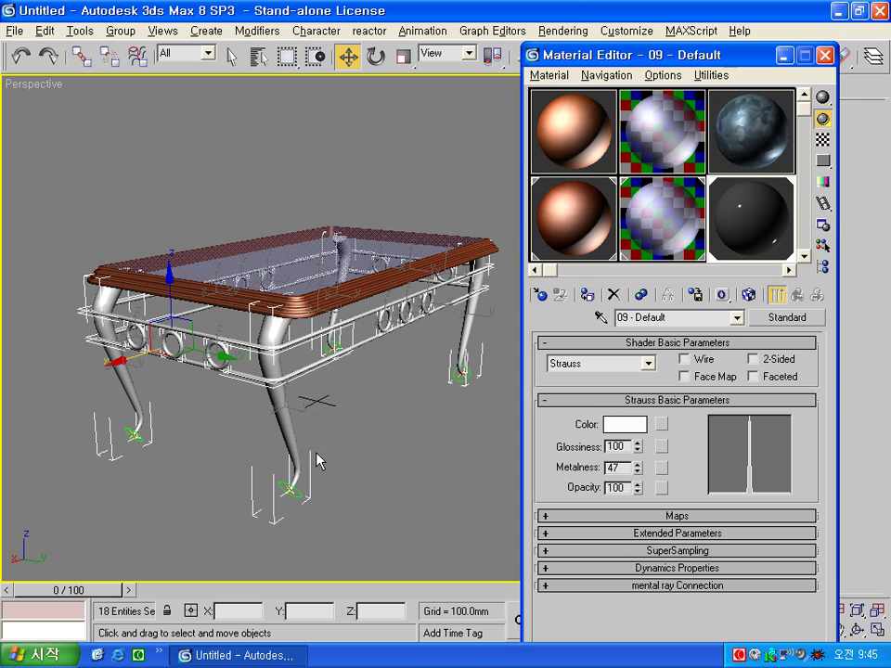
{"action": "left_click", "coordinate": [432, 458]}
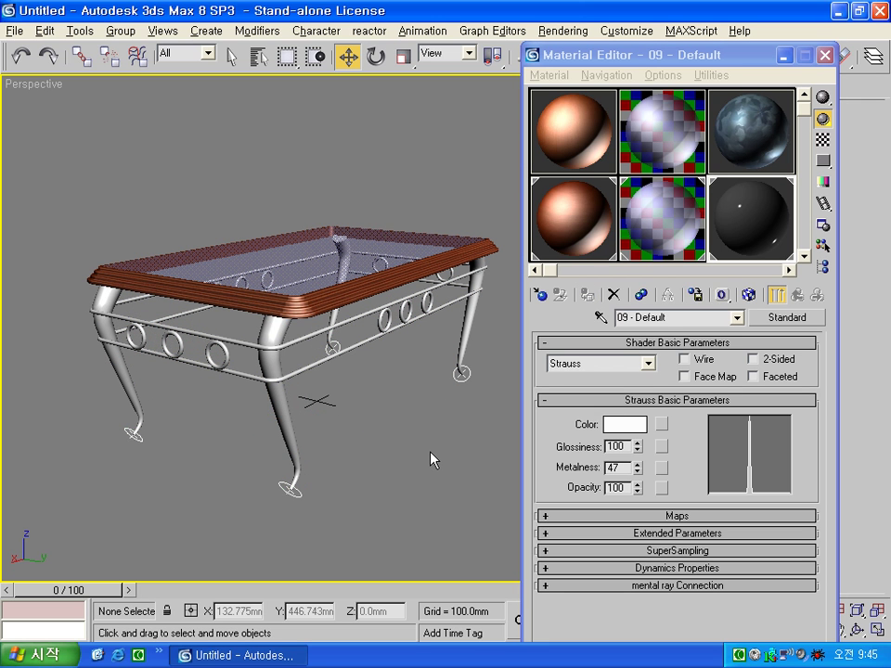
{"action": "key", "text": "8"}
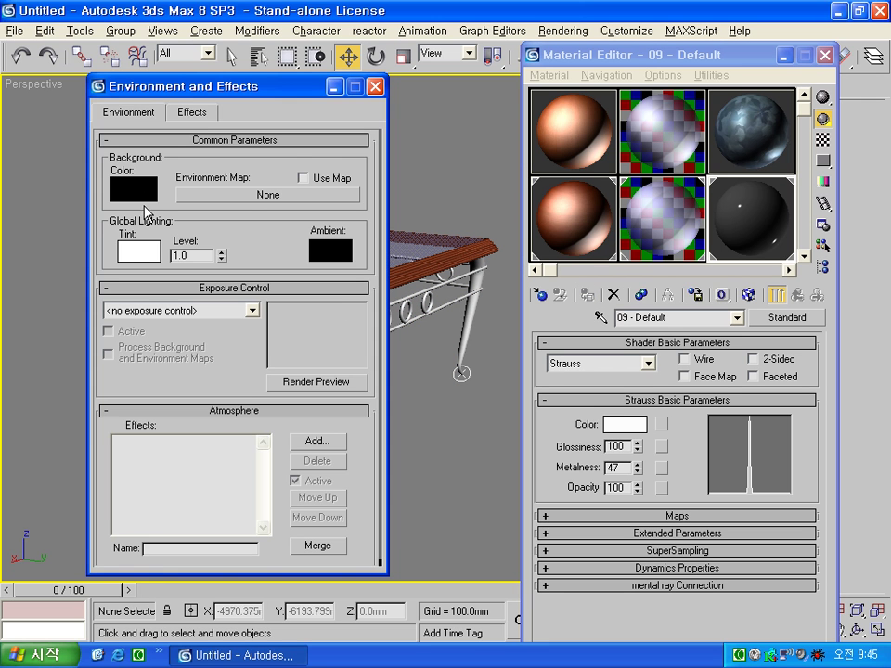